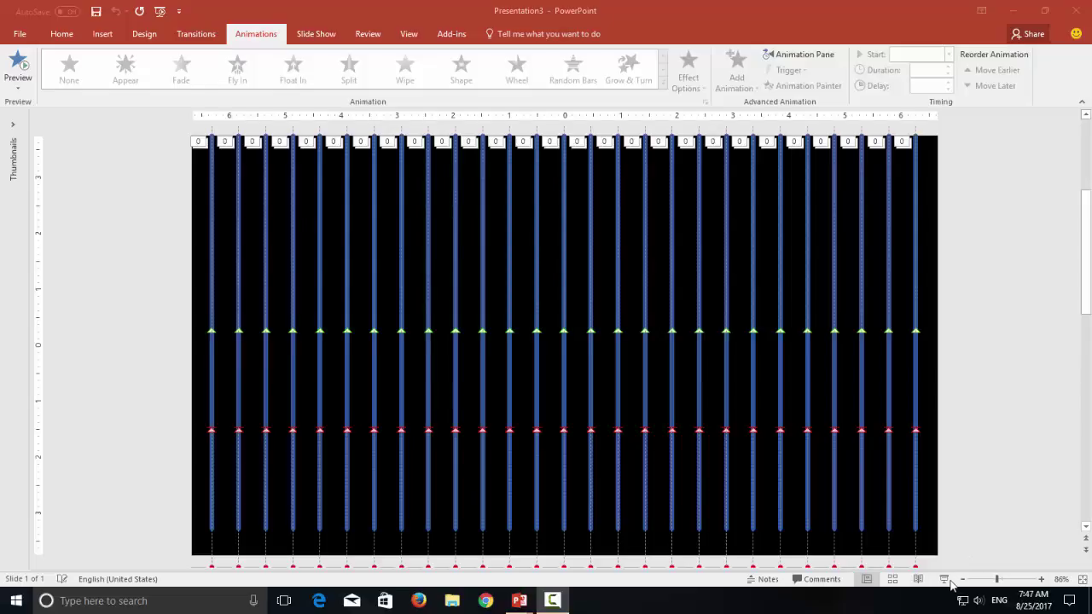
Preview the finished slide as a slide show, then start a new blank presentation.
{"action": "left_click", "coordinate": [944, 579]}
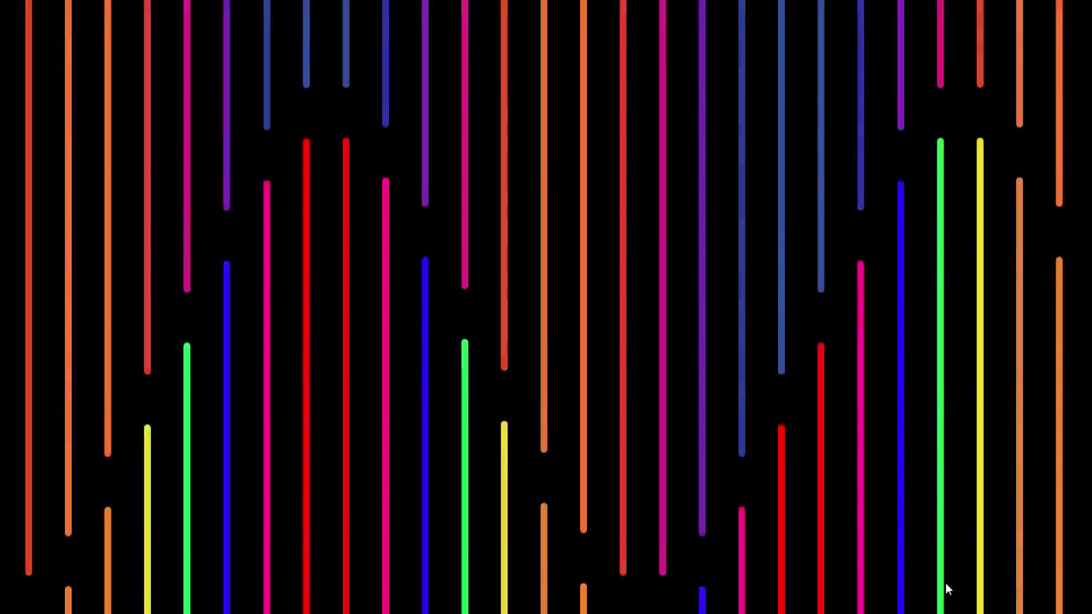
{"action": "key", "text": "Escape"}
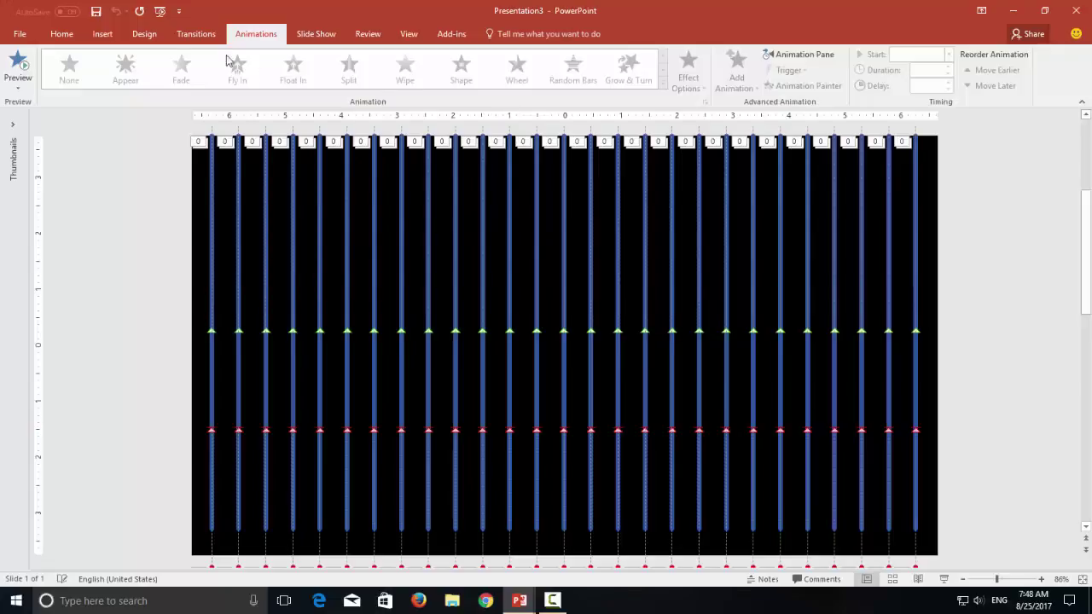
{"action": "left_click", "coordinate": [19, 34]}
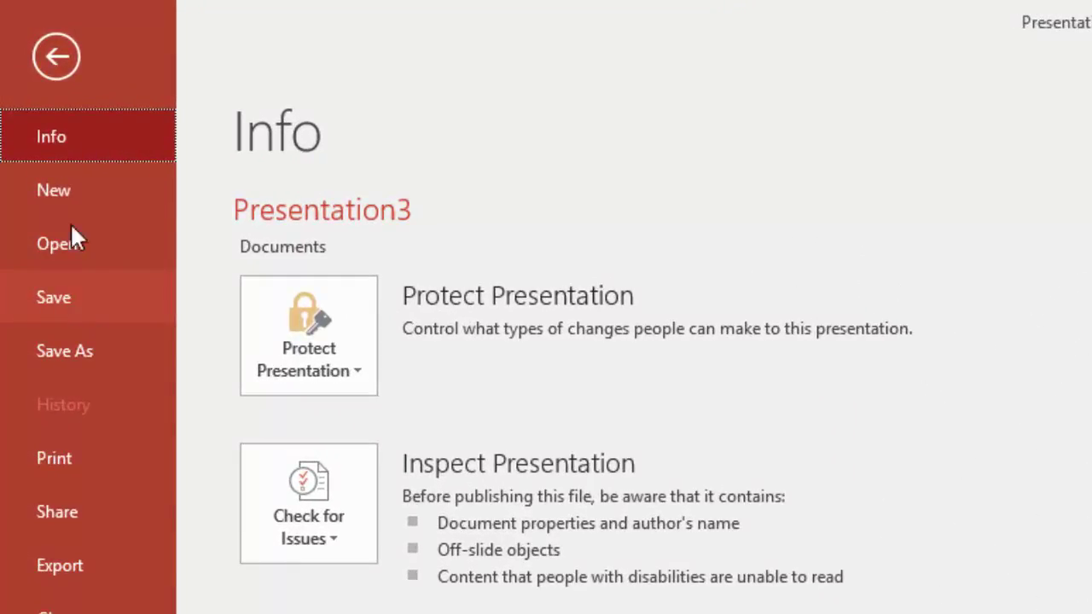
{"action": "left_click", "coordinate": [62, 164]}
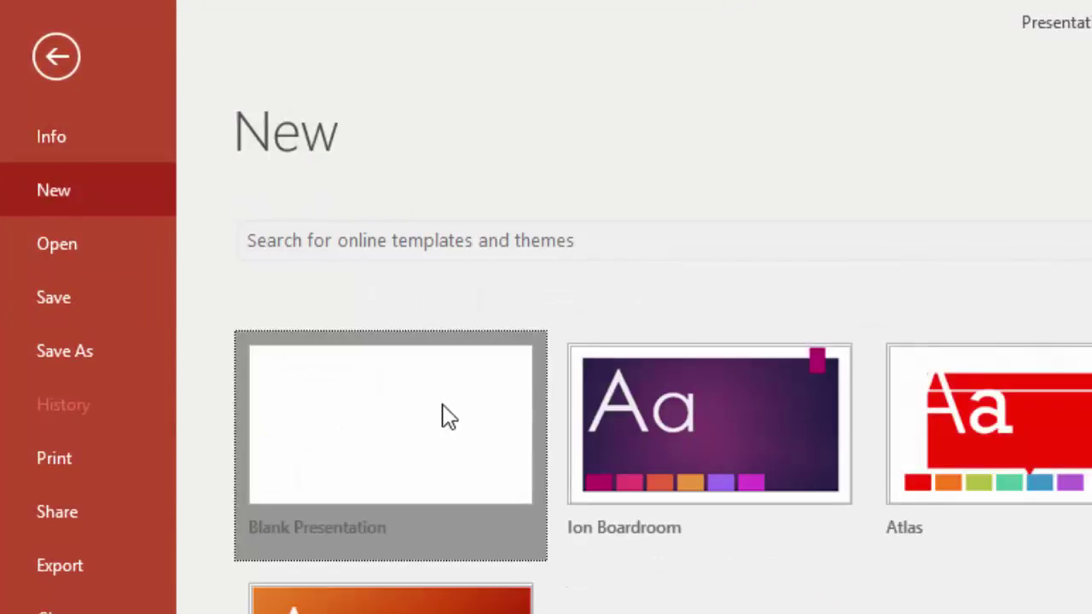
{"action": "left_click", "coordinate": [449, 416]}
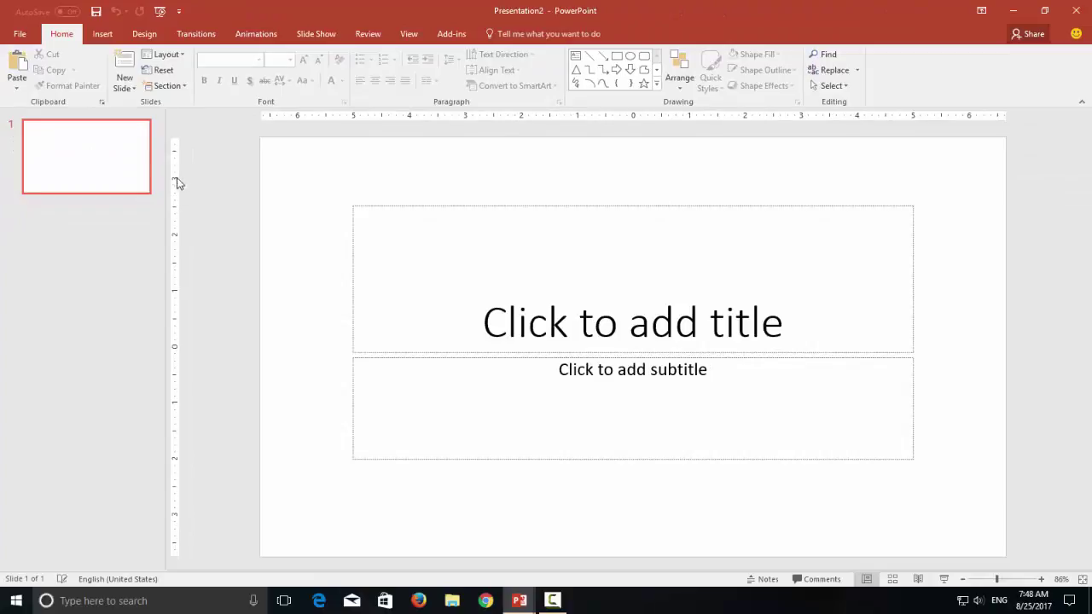
Collapse the slide thumbnail pane and switch the slide to the Blank layout.
{"action": "left_click_drag", "start_coordinate": [165, 150], "coordinate": [4, 147]}
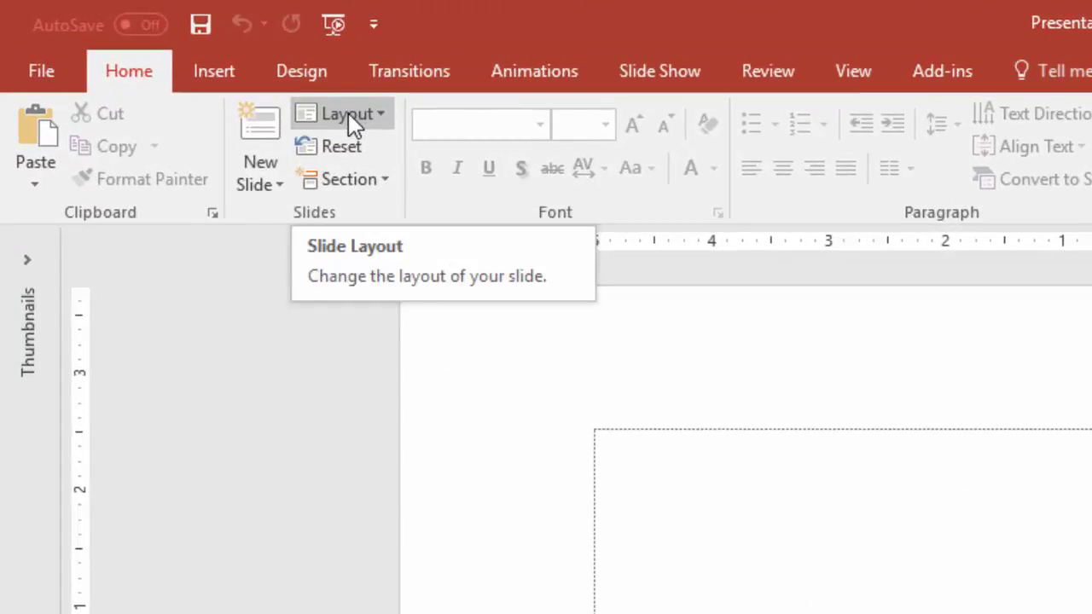
{"action": "left_click", "coordinate": [348, 113]}
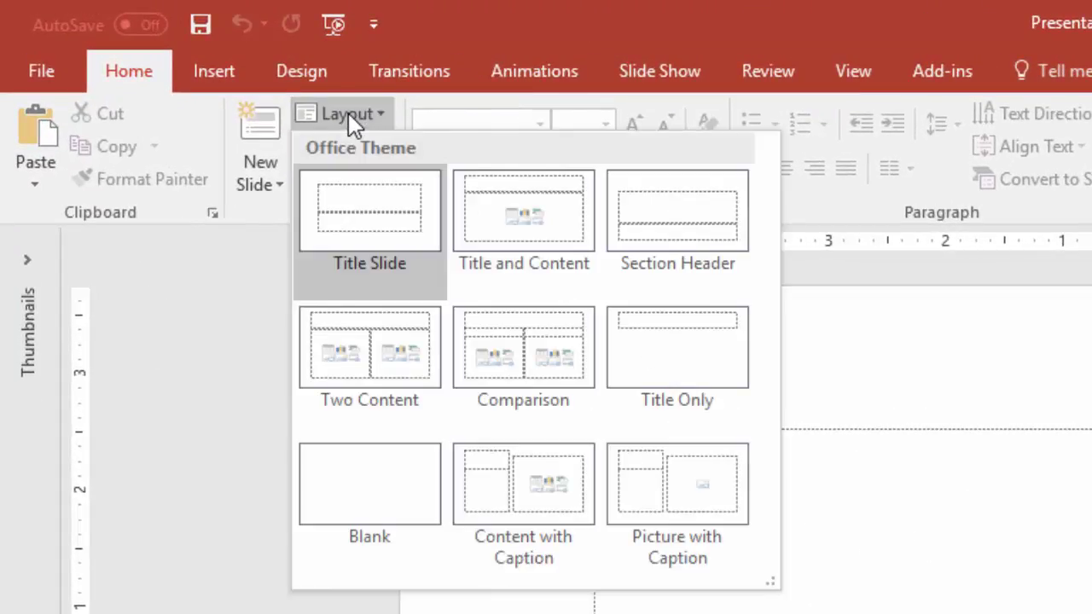
{"action": "left_click", "coordinate": [339, 490]}
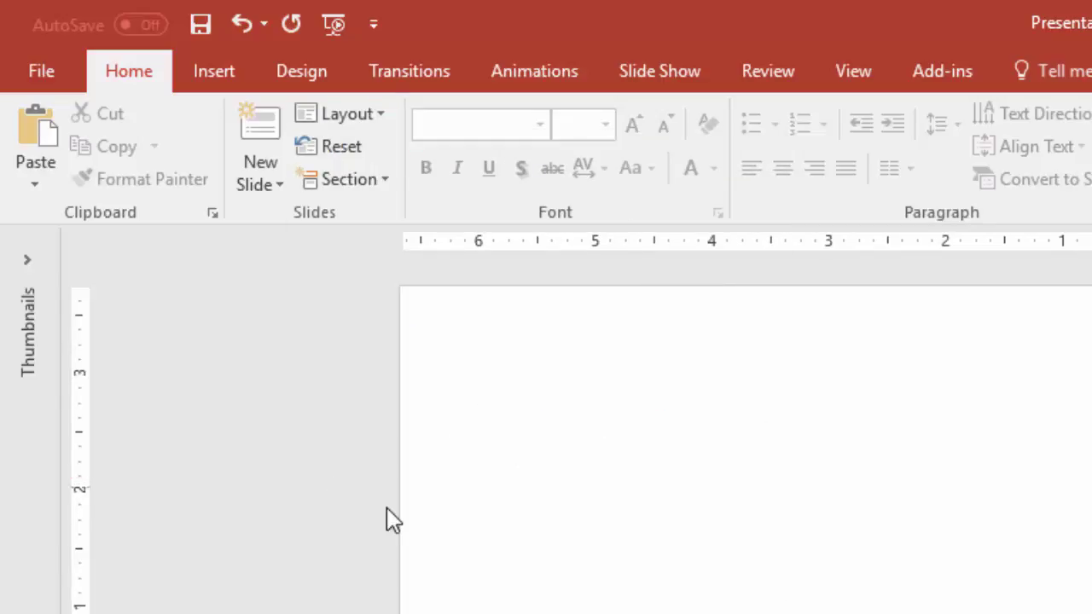
{"action": "left_click", "coordinate": [195, 74]}
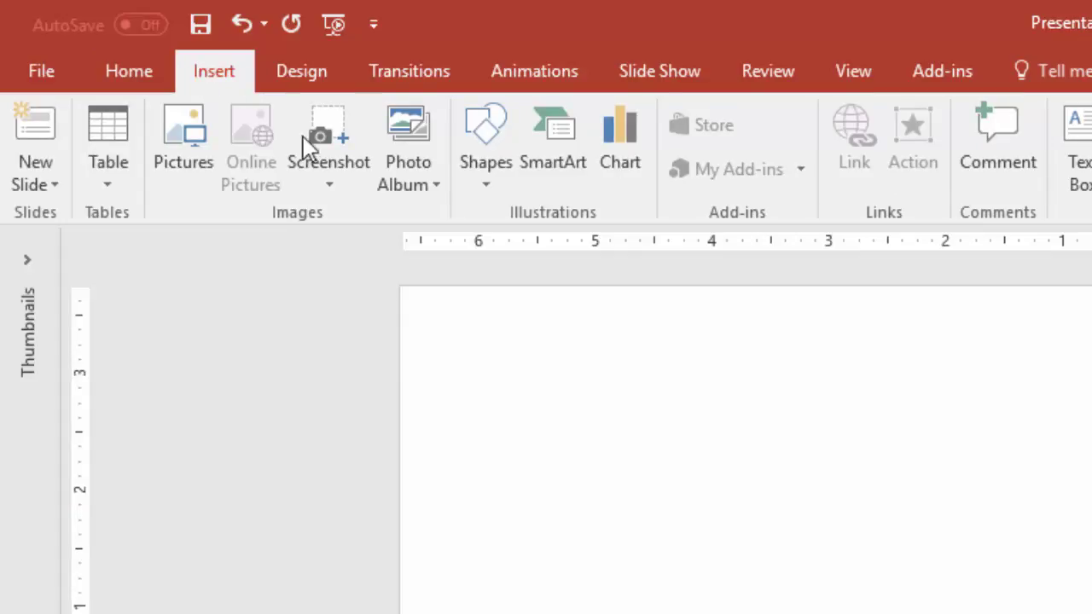
Draw a vertical straight line on the slide and set its height to 7 inches.
{"action": "left_click", "coordinate": [471, 139]}
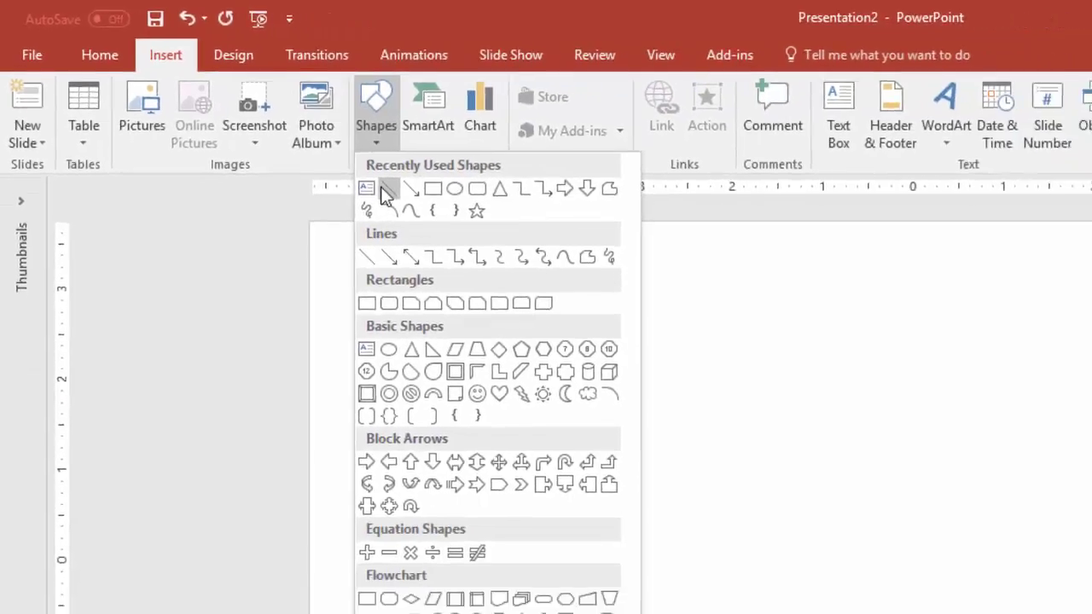
{"action": "left_click", "coordinate": [475, 244]}
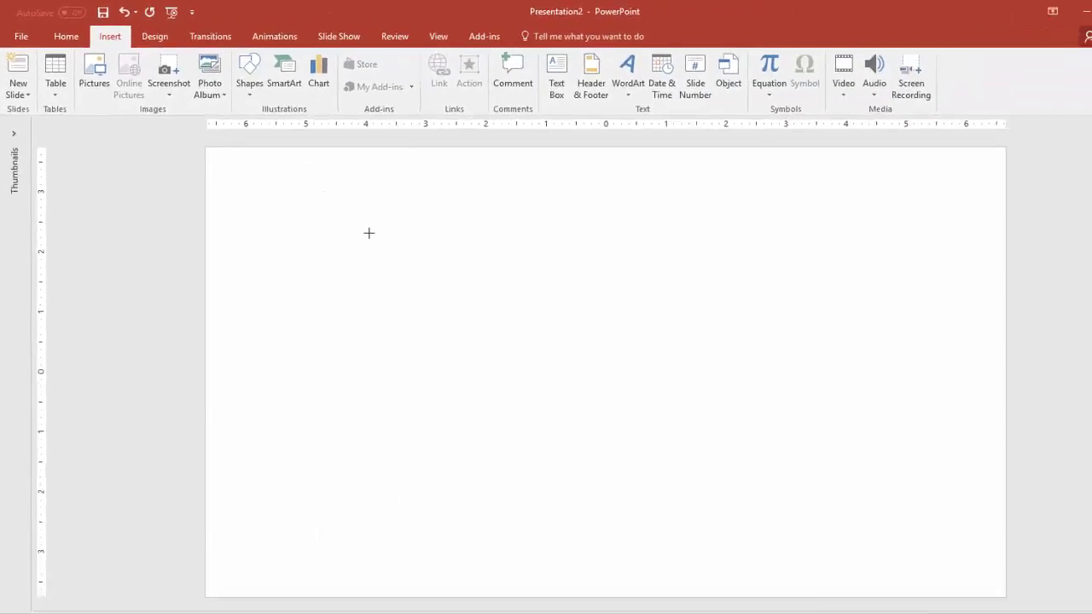
{"action": "mouse_move", "coordinate": [394, 264]}
{"action": "left_mouse_down"}
{"action": "mouse_move", "coordinate": [394, 452]}
{"action": "mouse_move", "coordinate": [367, 439]}
{"action": "left_mouse_up"}
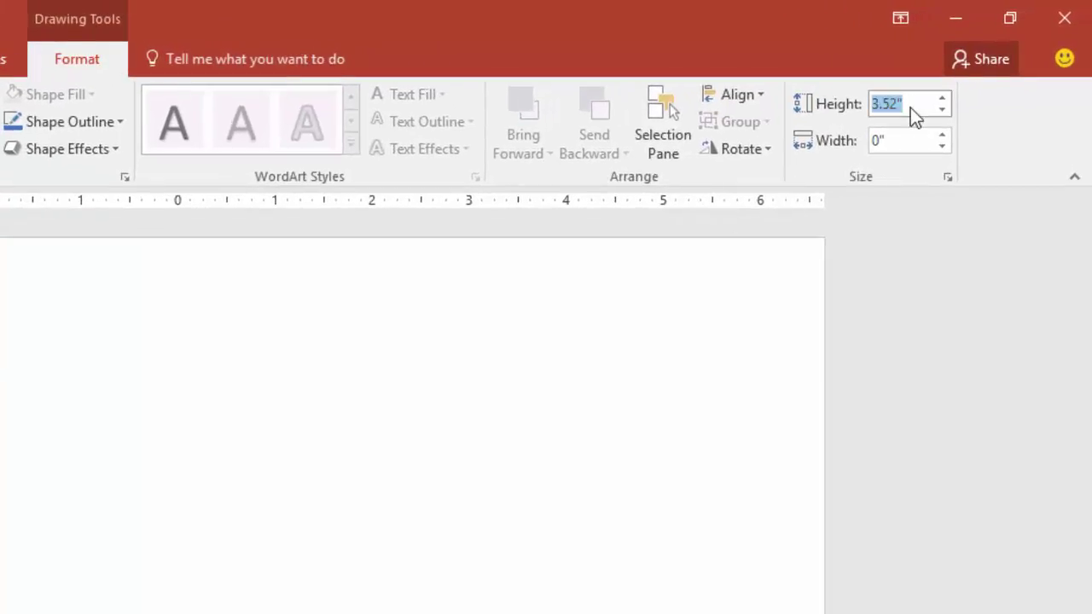
{"action": "type", "text": "7"}
{"action": "key", "text": "Return"}
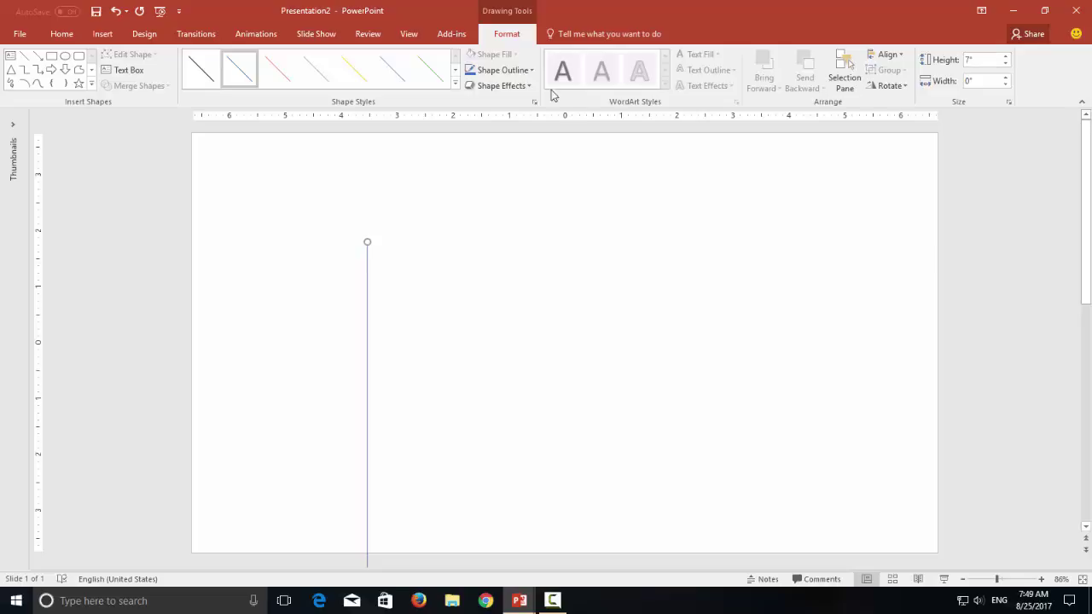
Set the line weight to 6 pt and move it slightly higher on the slide.
{"action": "left_click", "coordinate": [519, 72]}
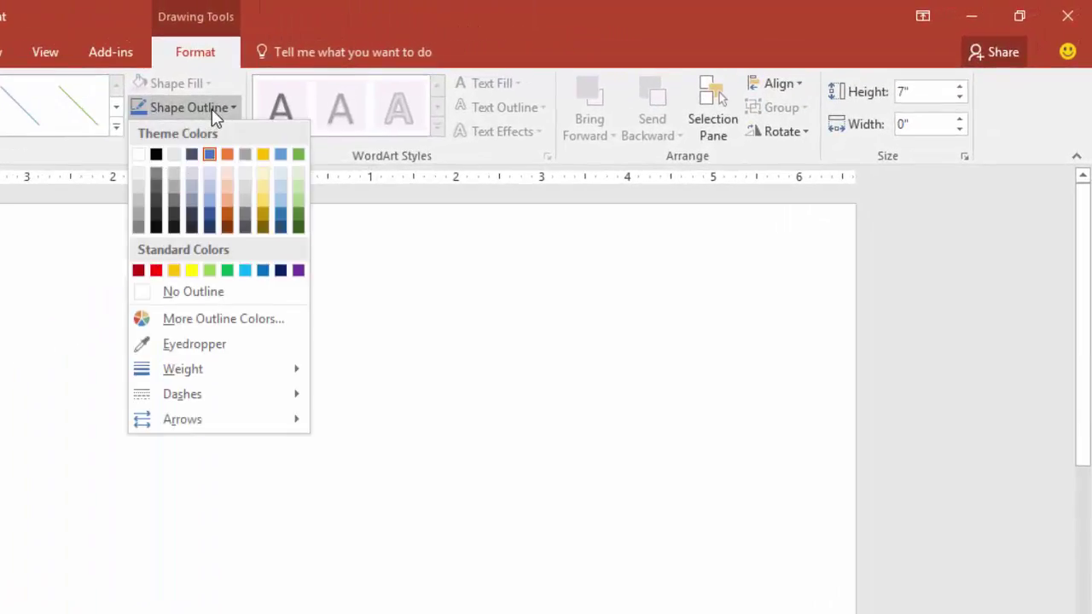
{"action": "mouse_move", "coordinate": [222, 381]}
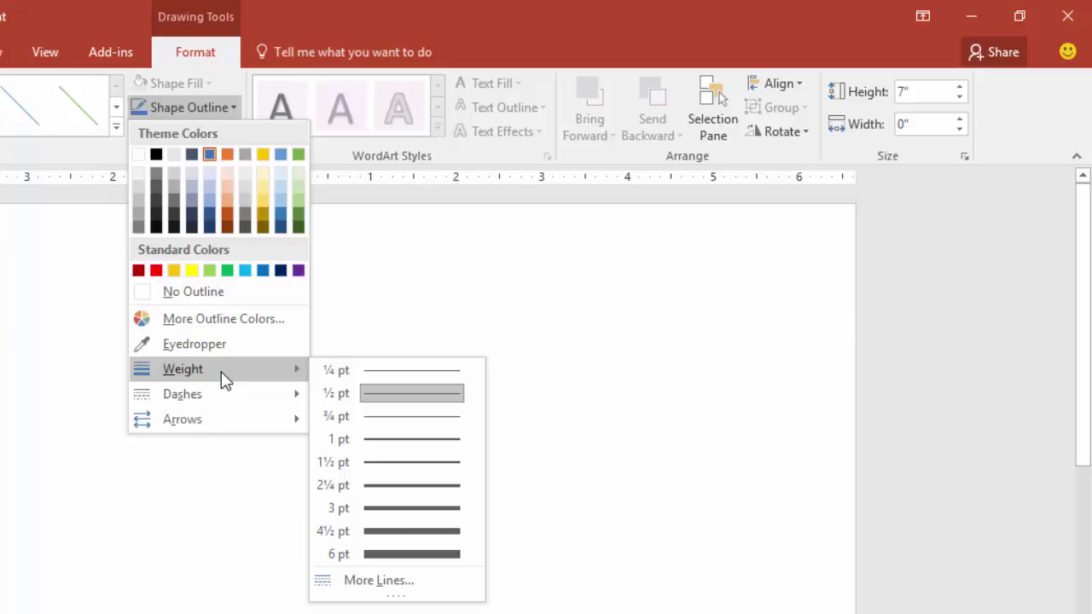
{"action": "left_click", "coordinate": [414, 557]}
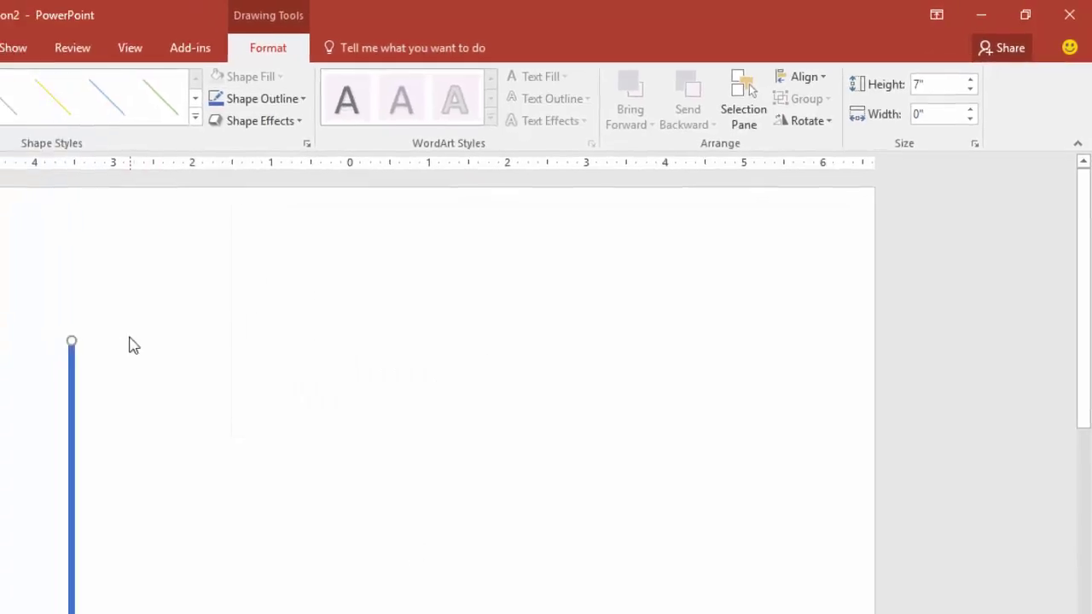
{"action": "left_click", "coordinate": [306, 289]}
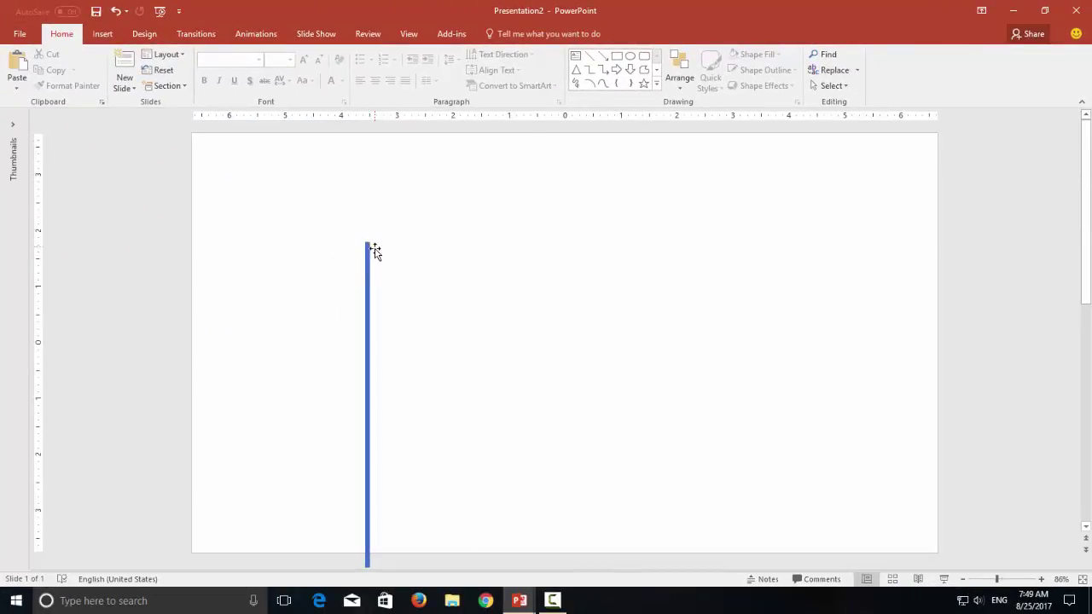
{"action": "left_click_drag", "start_coordinate": [368, 255], "coordinate": [368, 201]}
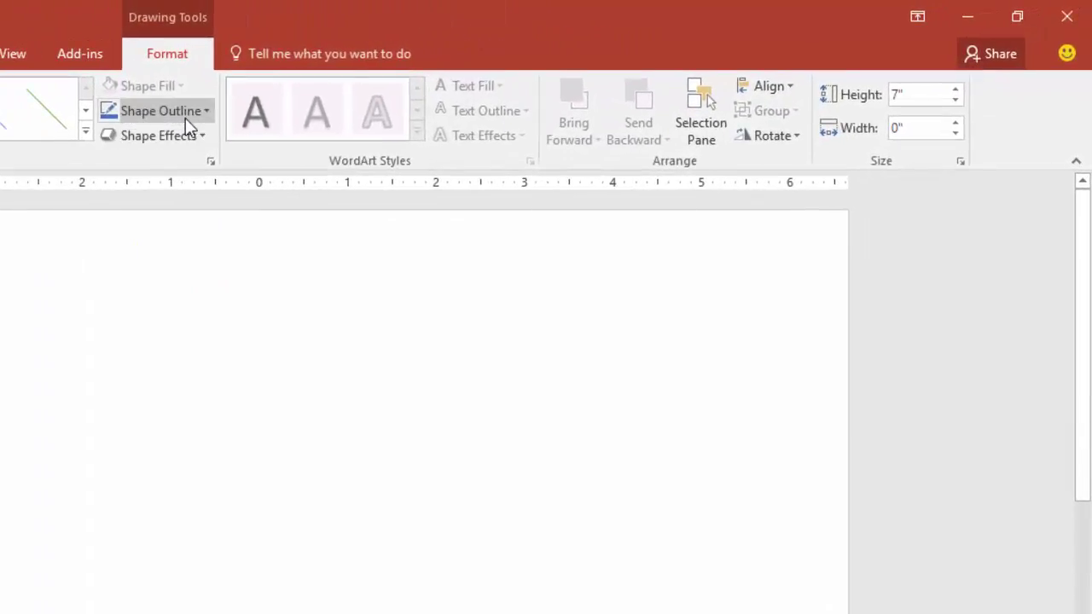
Give the line a Round cap type in the Format Shape settings.
{"action": "left_click", "coordinate": [186, 118]}
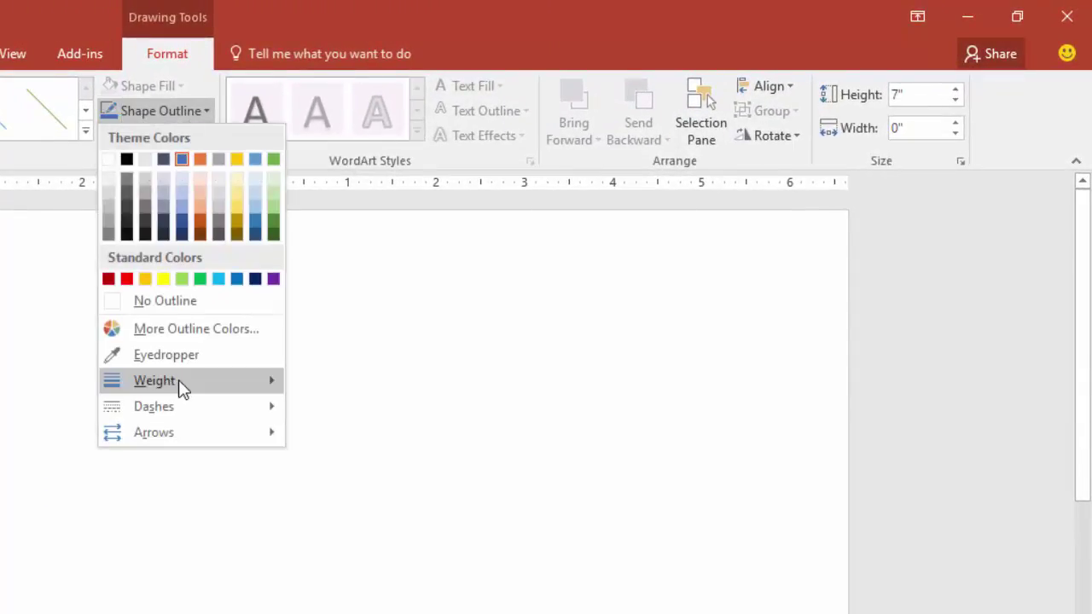
{"action": "mouse_move", "coordinate": [178, 380]}
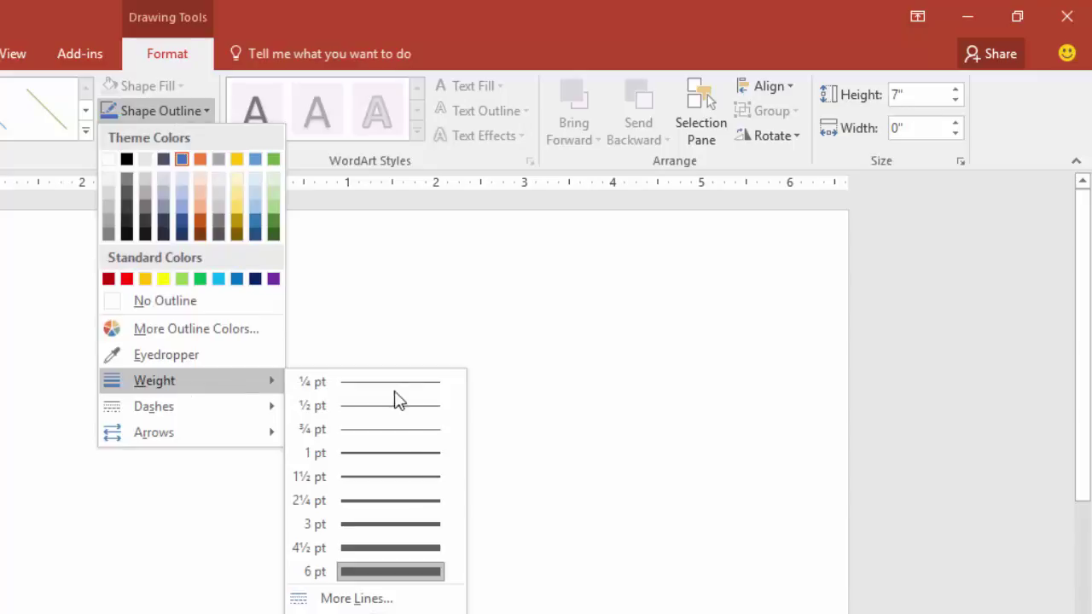
{"action": "left_click", "coordinate": [359, 598]}
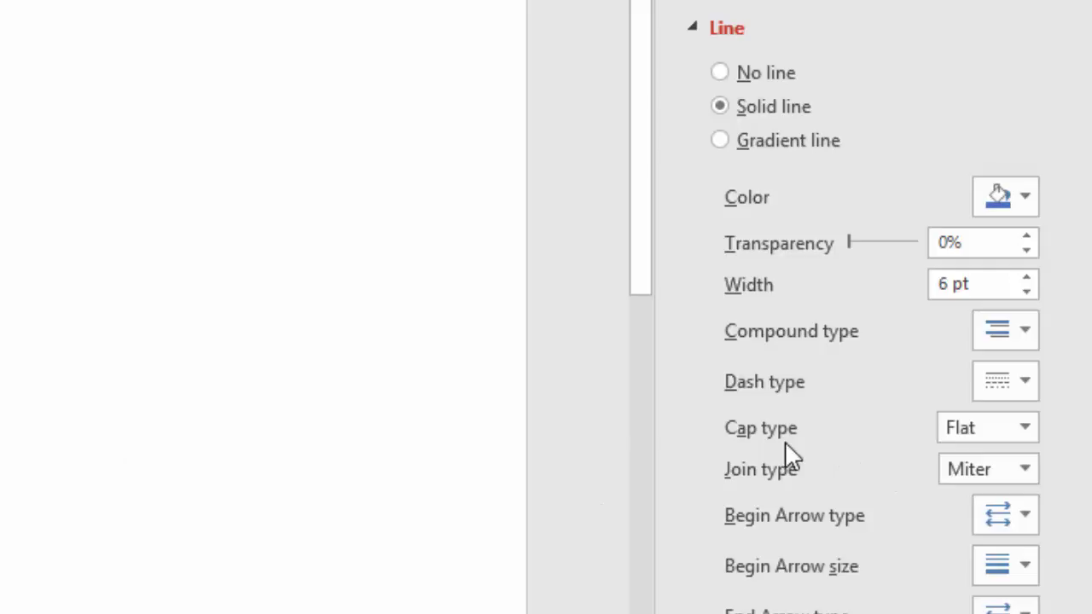
{"action": "left_click", "coordinate": [985, 437]}
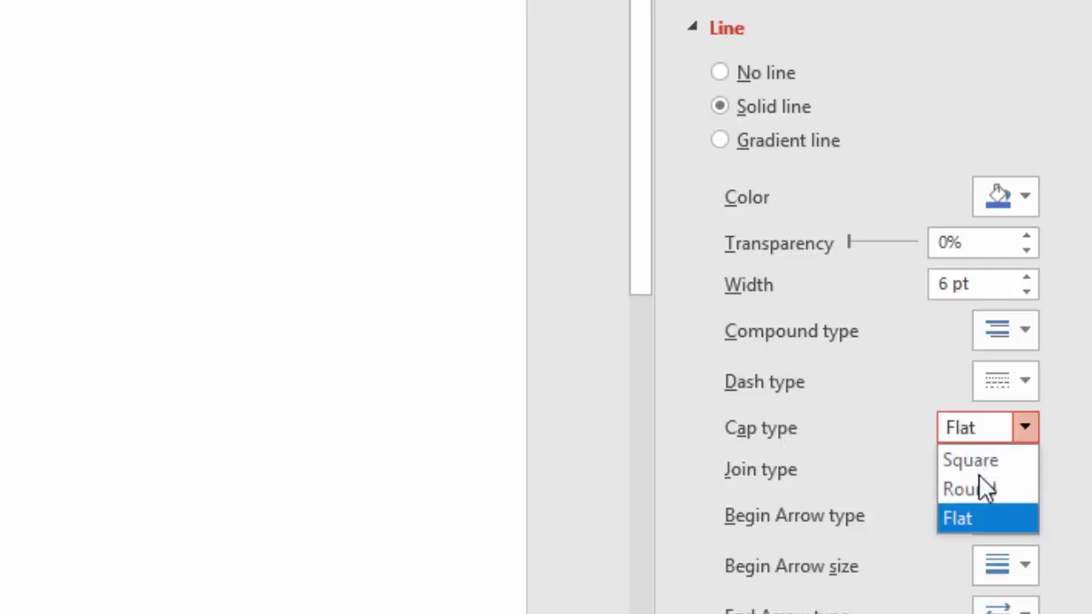
{"action": "left_click", "coordinate": [980, 490]}
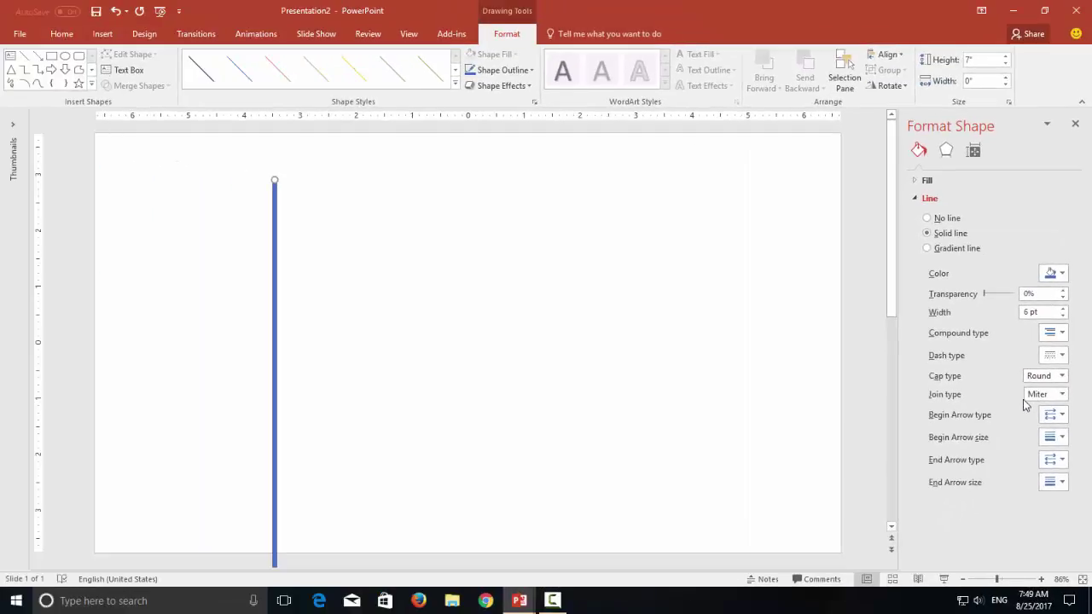
{"action": "left_click", "coordinate": [1075, 127]}
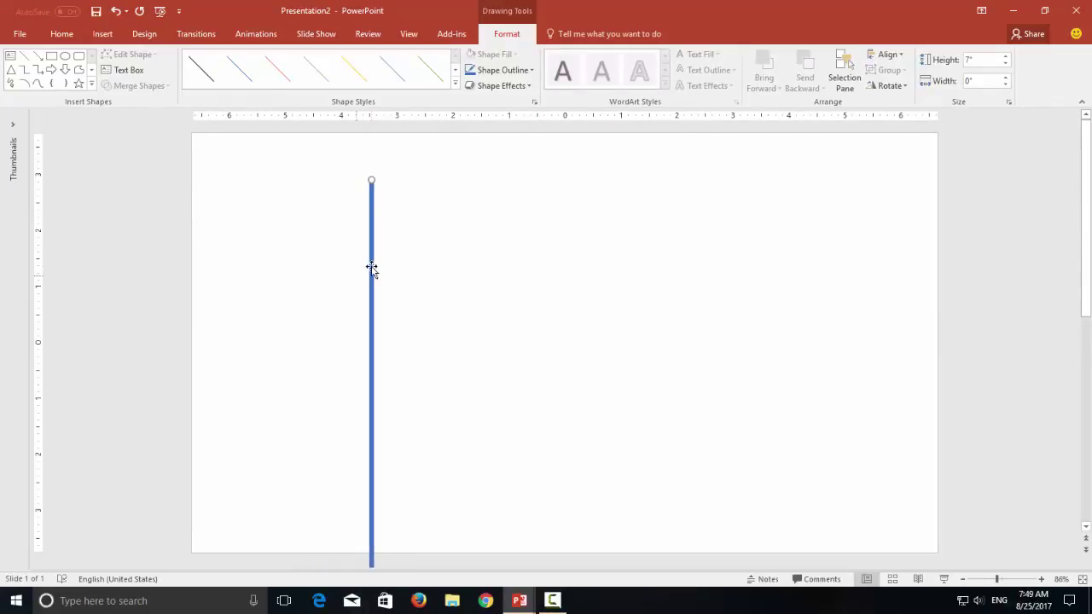
Zoom out to 44% and drag the line just below the slide's bottom-left edge.
{"action": "left_click", "coordinate": [986, 580]}
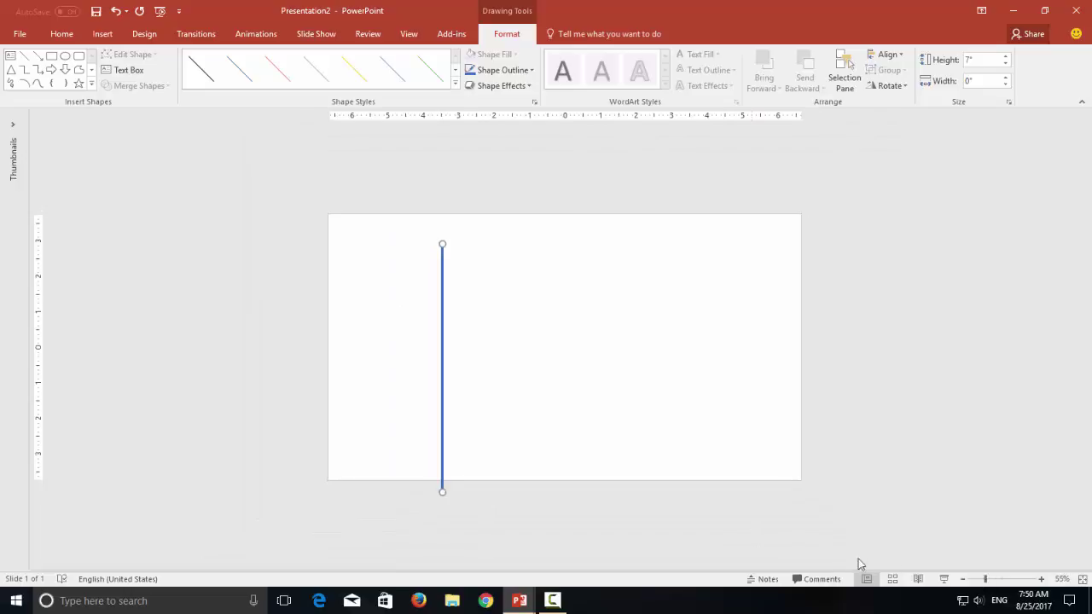
{"action": "left_click", "coordinate": [982, 580]}
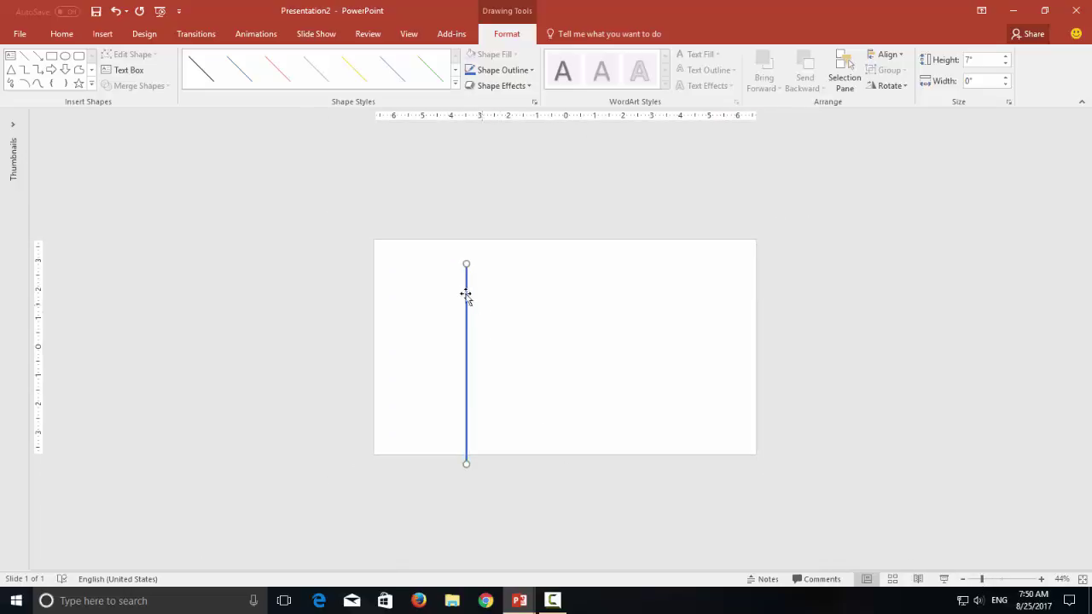
{"action": "left_click_drag", "start_coordinate": [465, 285], "coordinate": [382, 480]}
{"action": "scroll", "coordinate": [382, 480], "scroll_direction": "down", "scroll_amount": 2}
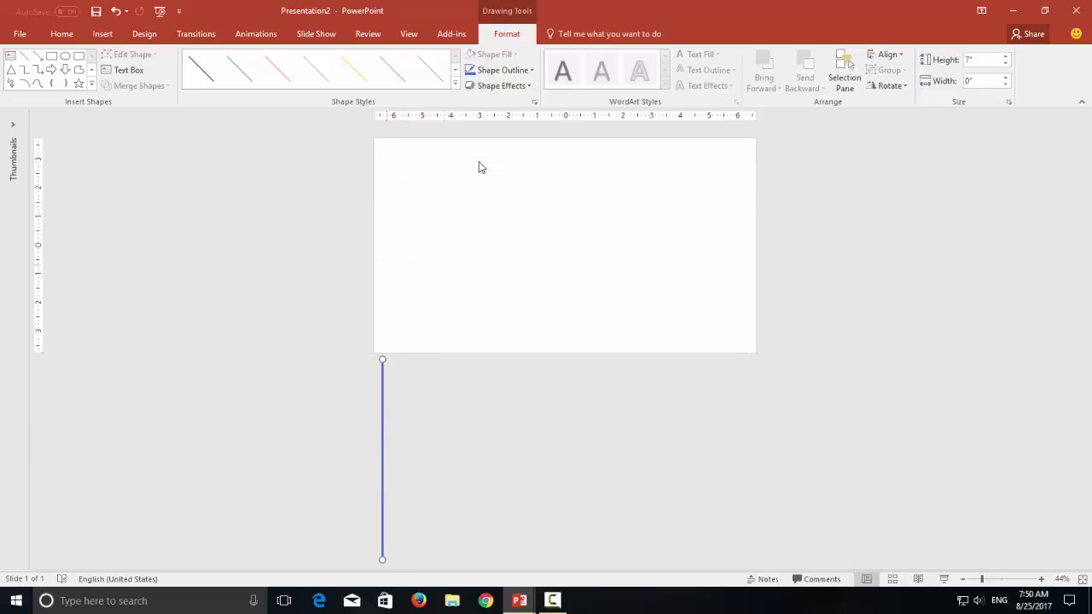
Color the line green and increase its width to 10 pt in Format Shape.
{"action": "left_click", "coordinate": [505, 72]}
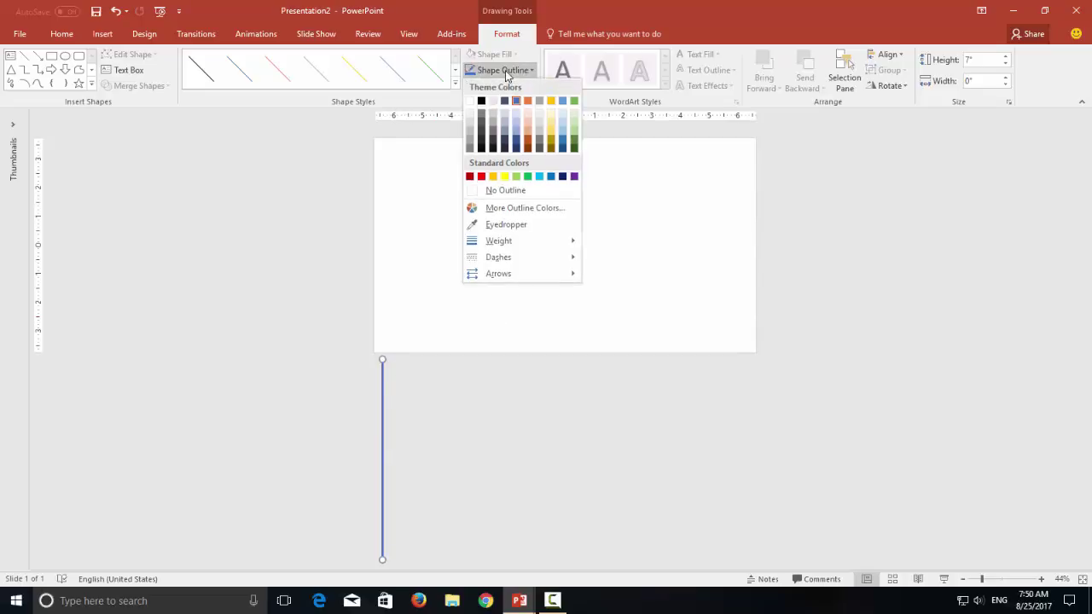
{"action": "left_click", "coordinate": [575, 102]}
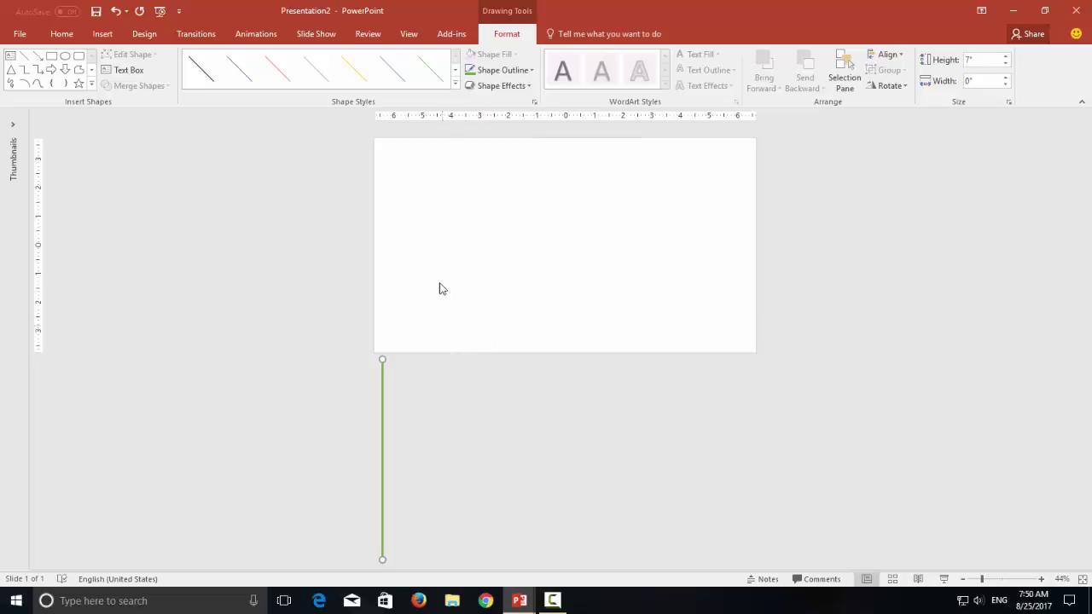
{"action": "left_click", "coordinate": [511, 72]}
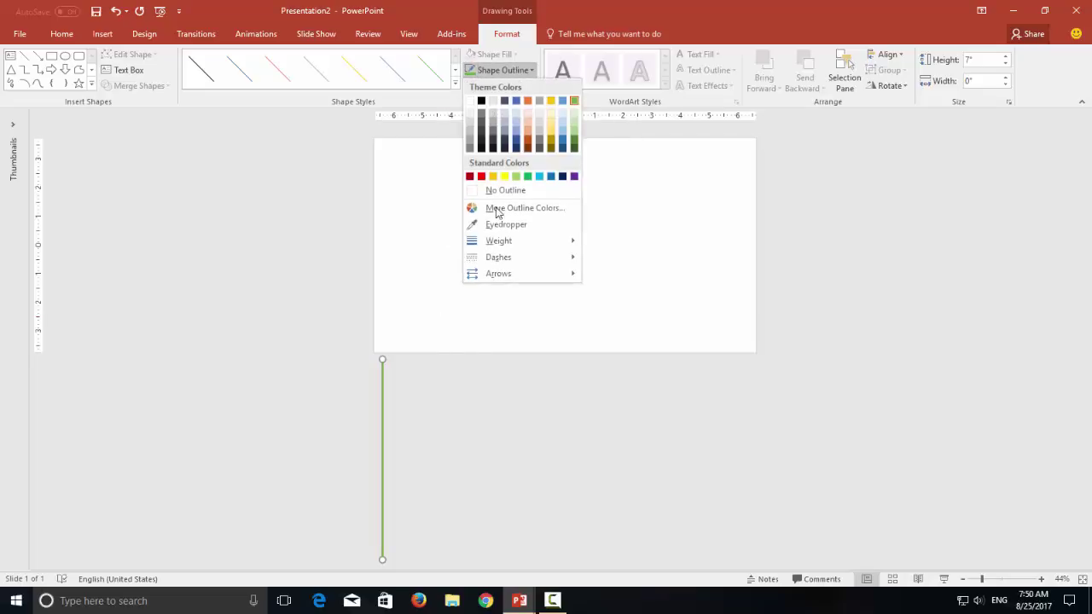
{"action": "mouse_move", "coordinate": [556, 243]}
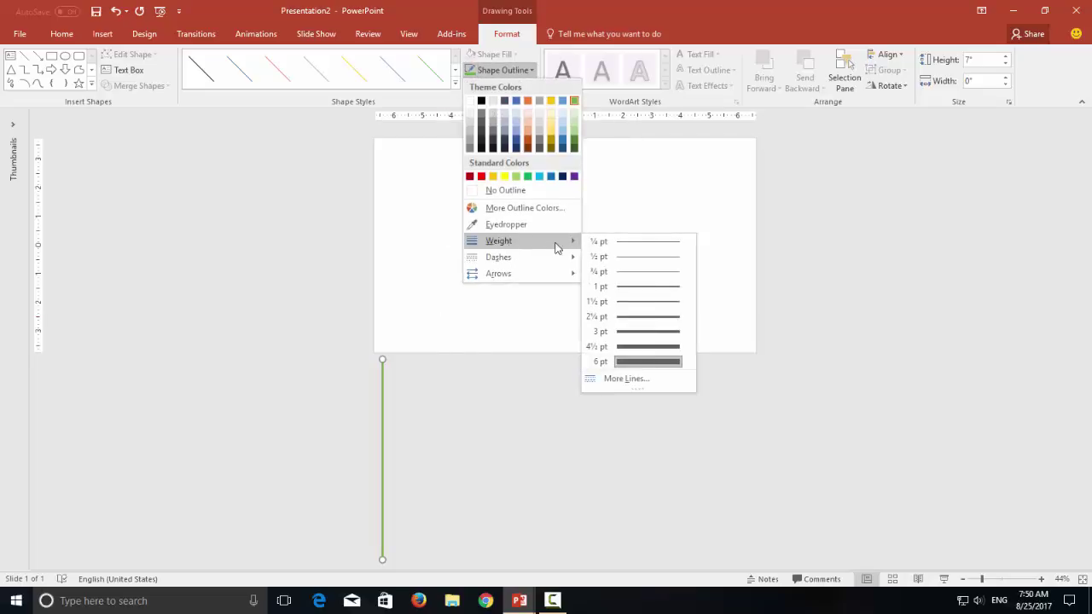
{"action": "left_click", "coordinate": [630, 380]}
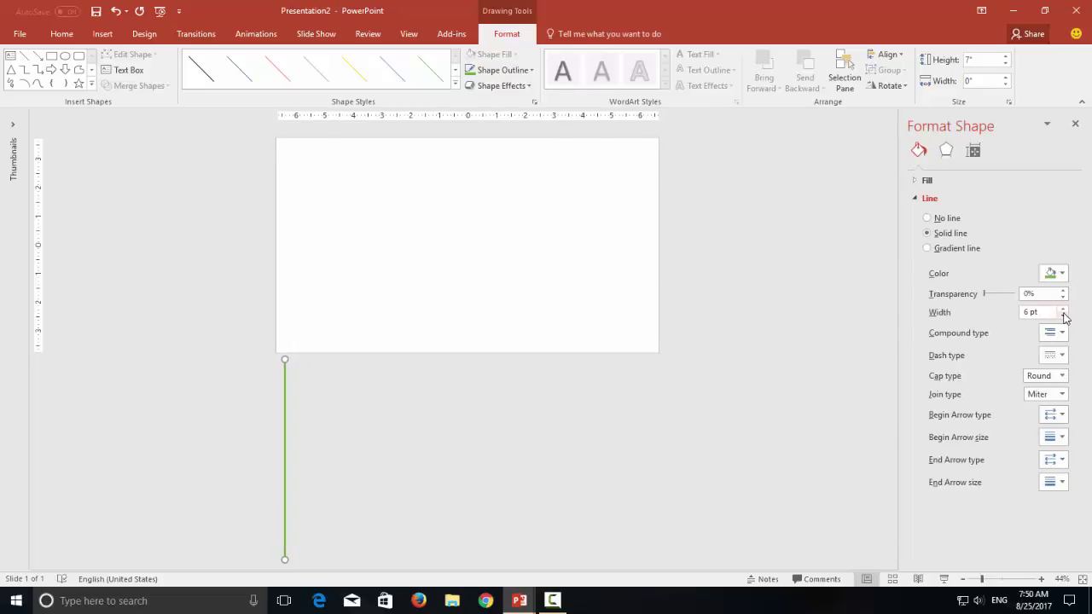
{"action": "left_click", "coordinate": [1064, 311]}
{"action": "left_click", "coordinate": [1064, 310]}
{"action": "left_click", "coordinate": [1064, 311]}
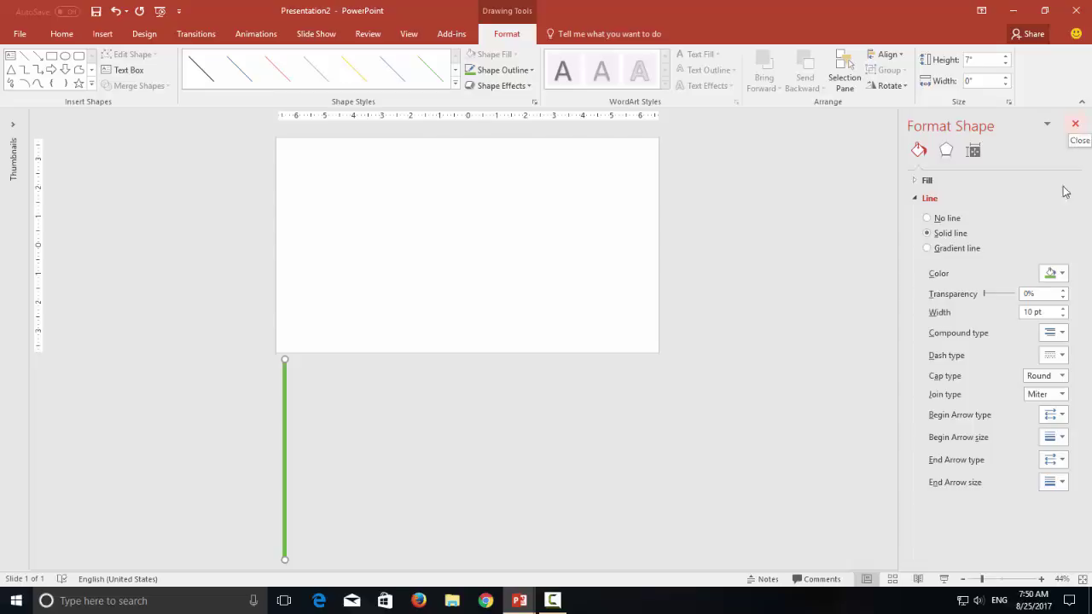
{"action": "left_click", "coordinate": [1076, 125]}
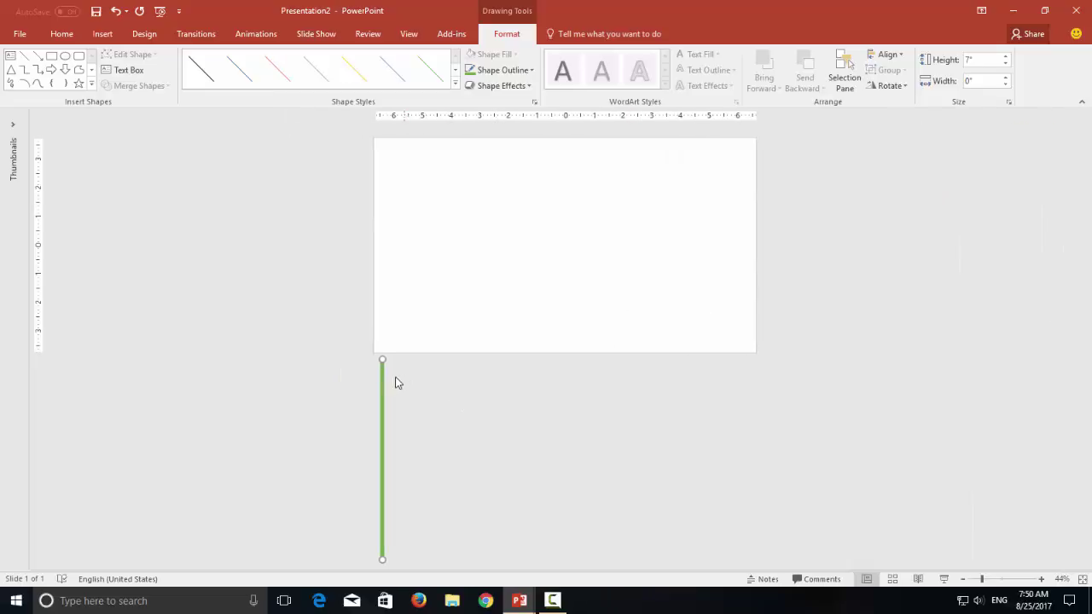
Zoom out to 50%, select the green line, and bring up the animation commands.
{"action": "scroll", "coordinate": [395, 381], "scroll_direction": "up", "scroll_amount": 5, "text": "ctrl"}
{"action": "left_click", "coordinate": [162, 176]}
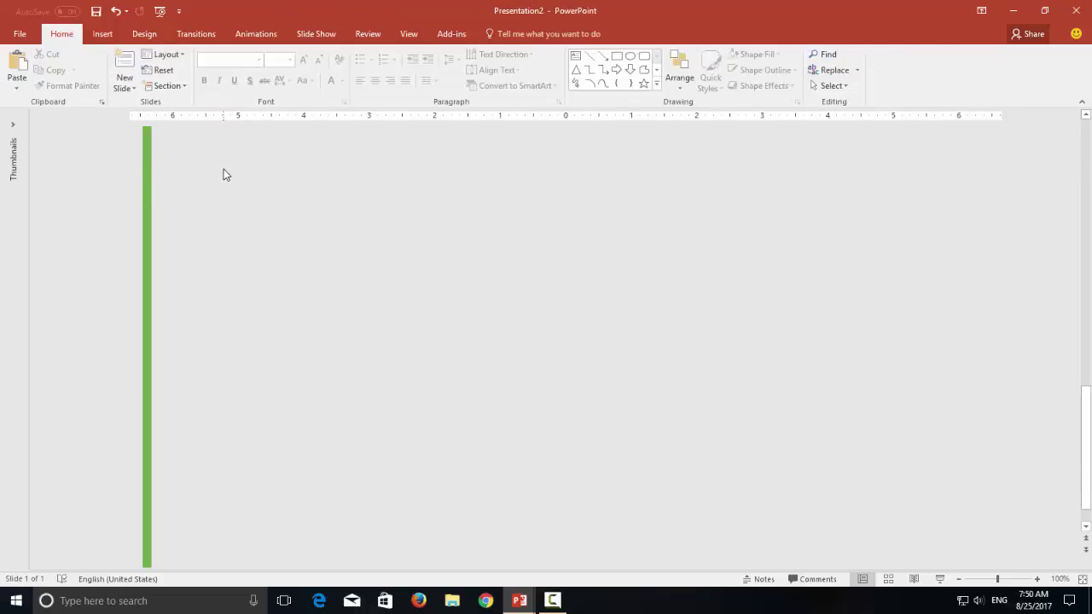
{"action": "scroll", "coordinate": [223, 175], "scroll_direction": "up", "scroll_amount": 2}
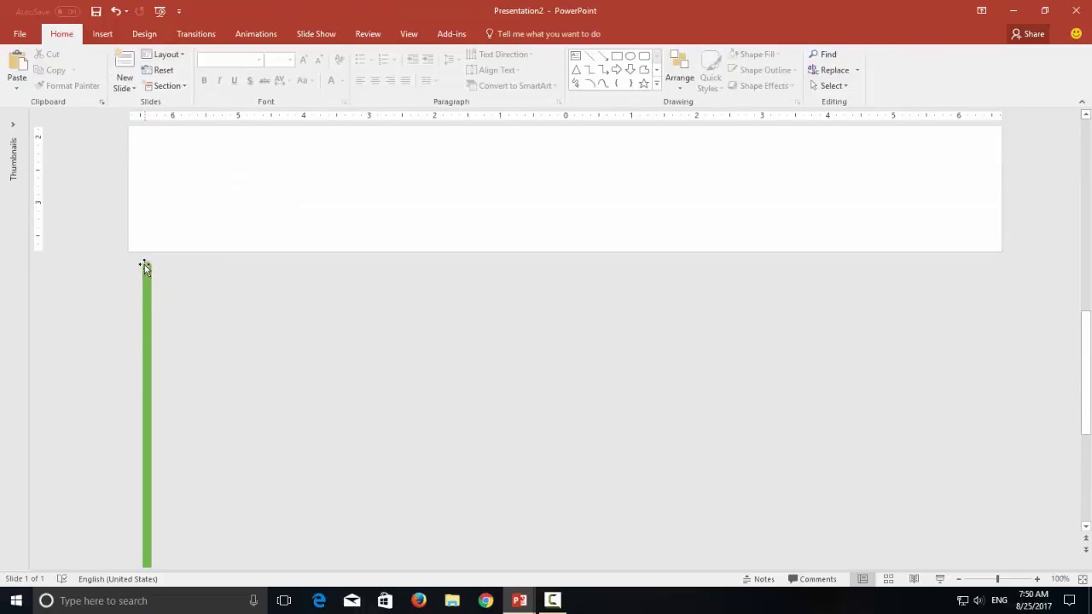
{"action": "scroll", "coordinate": [265, 298], "scroll_direction": "down", "scroll_amount": 5, "text": "ctrl"}
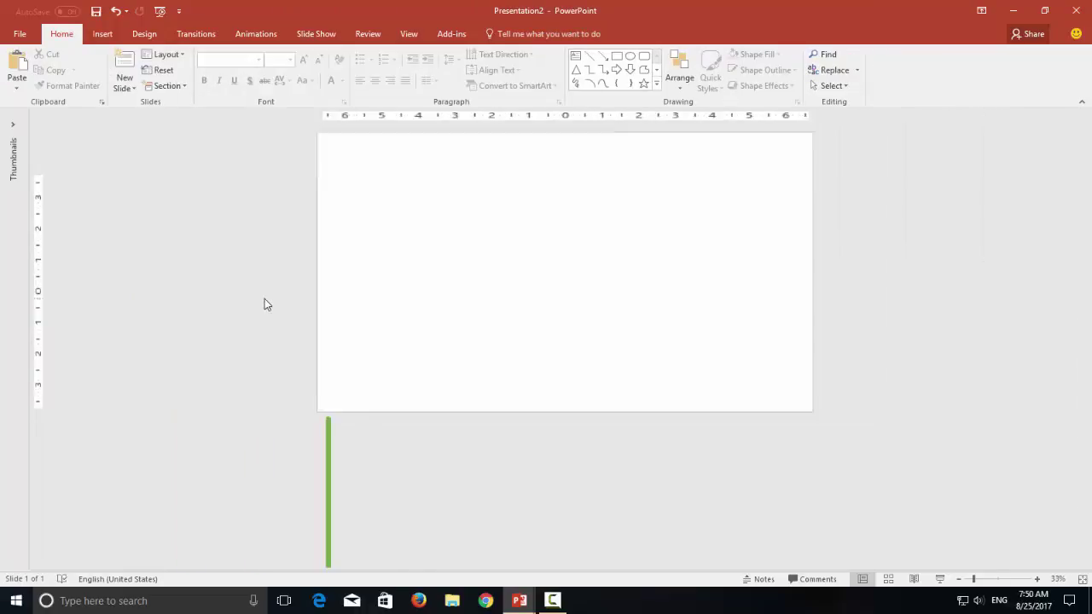
{"action": "left_click", "coordinate": [351, 407]}
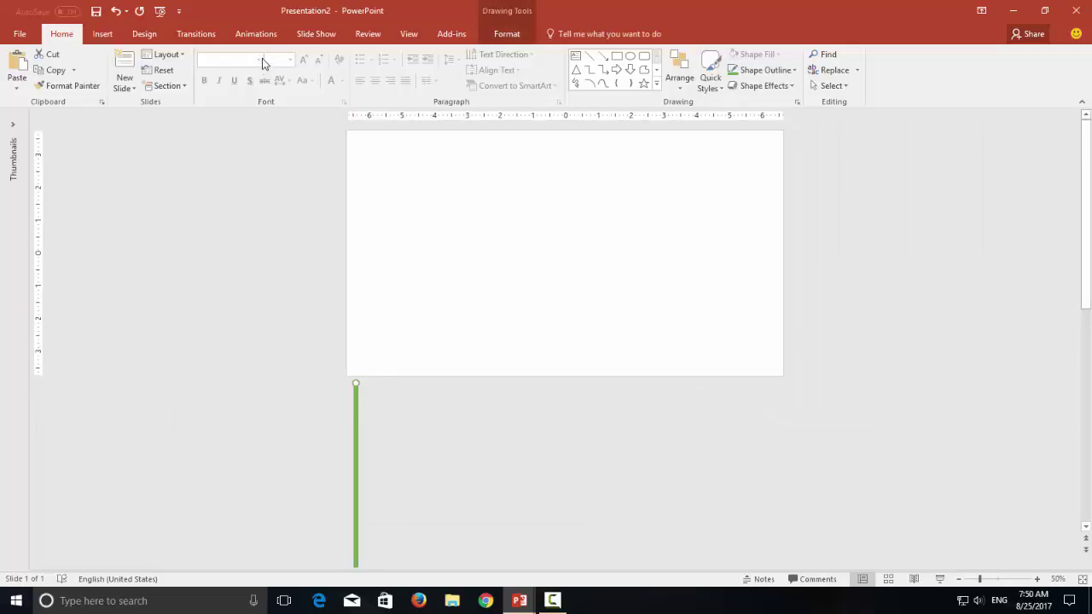
{"action": "left_click", "coordinate": [266, 34]}
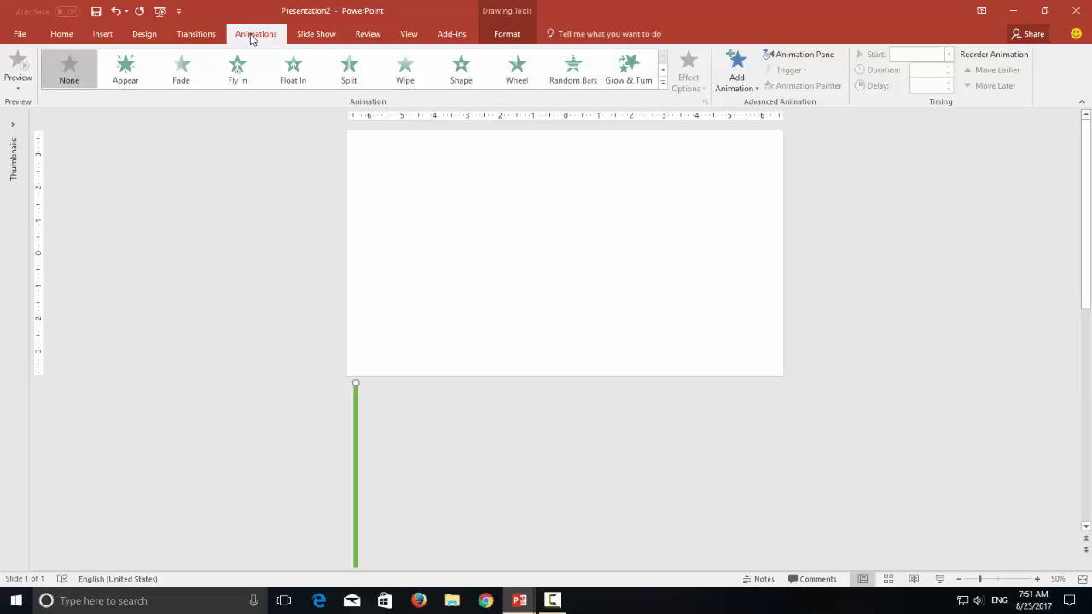
Apply the Up motion path from Lines_Curves to the green line.
{"action": "left_click", "coordinate": [747, 77]}
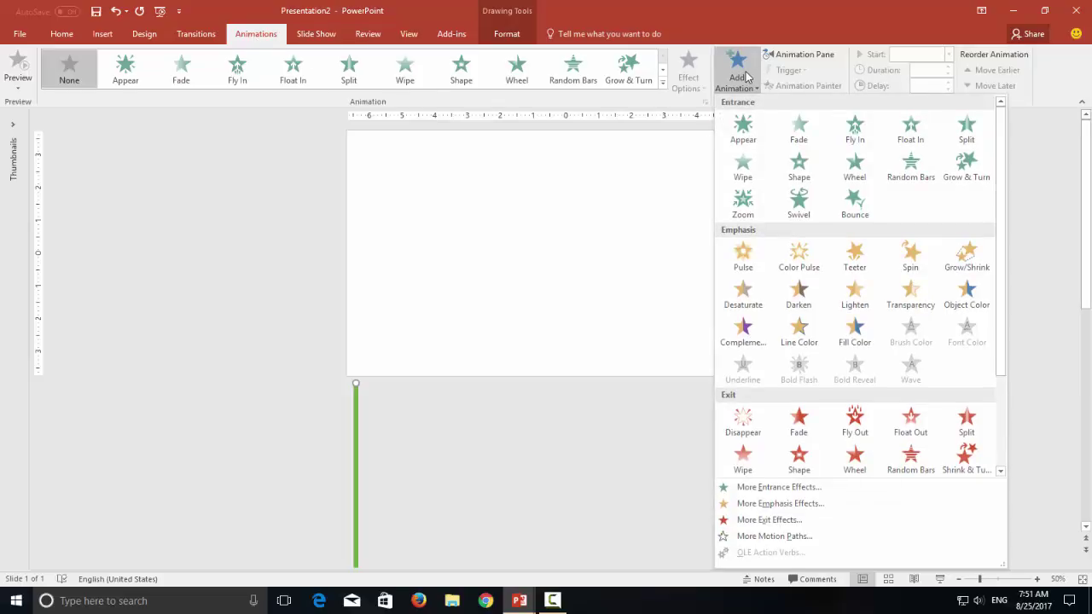
{"action": "left_click", "coordinate": [773, 536]}
{"action": "scroll", "coordinate": [588, 290], "scroll_direction": "down", "scroll_amount": 3}
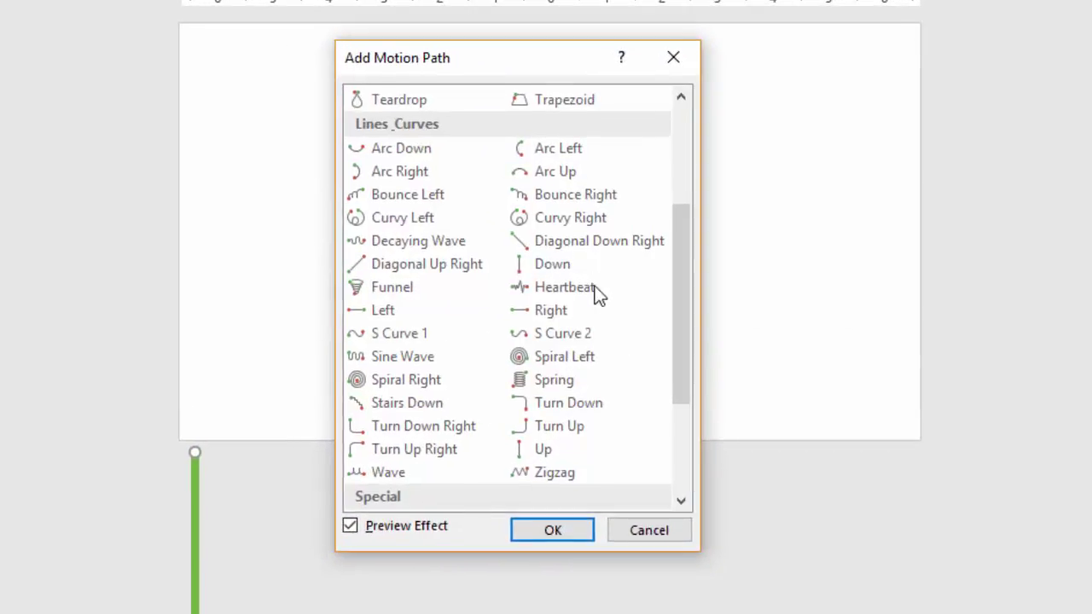
{"action": "left_click", "coordinate": [569, 452]}
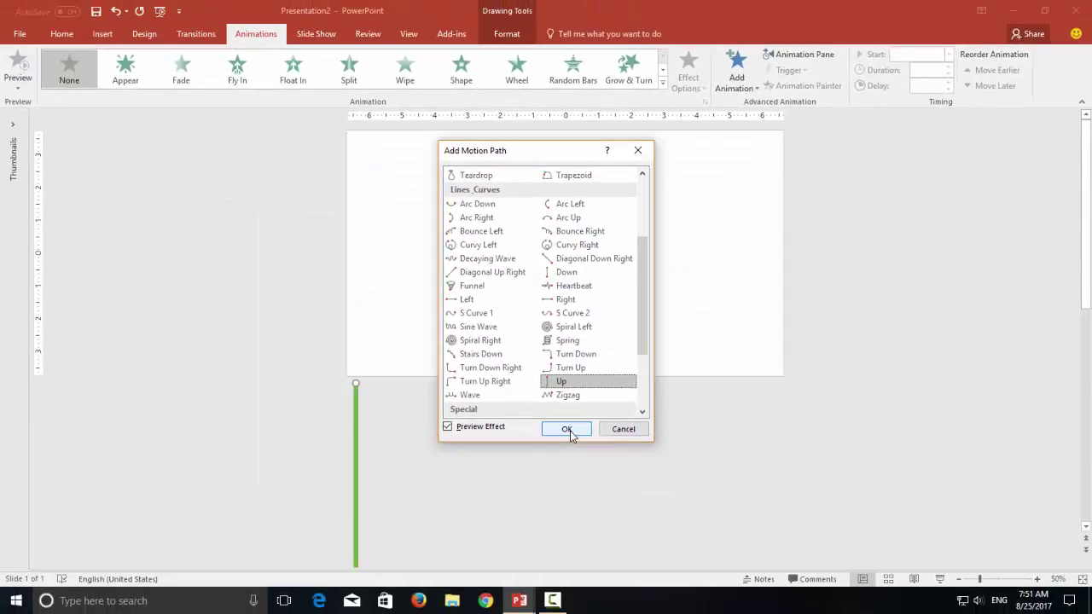
{"action": "left_click", "coordinate": [564, 457]}
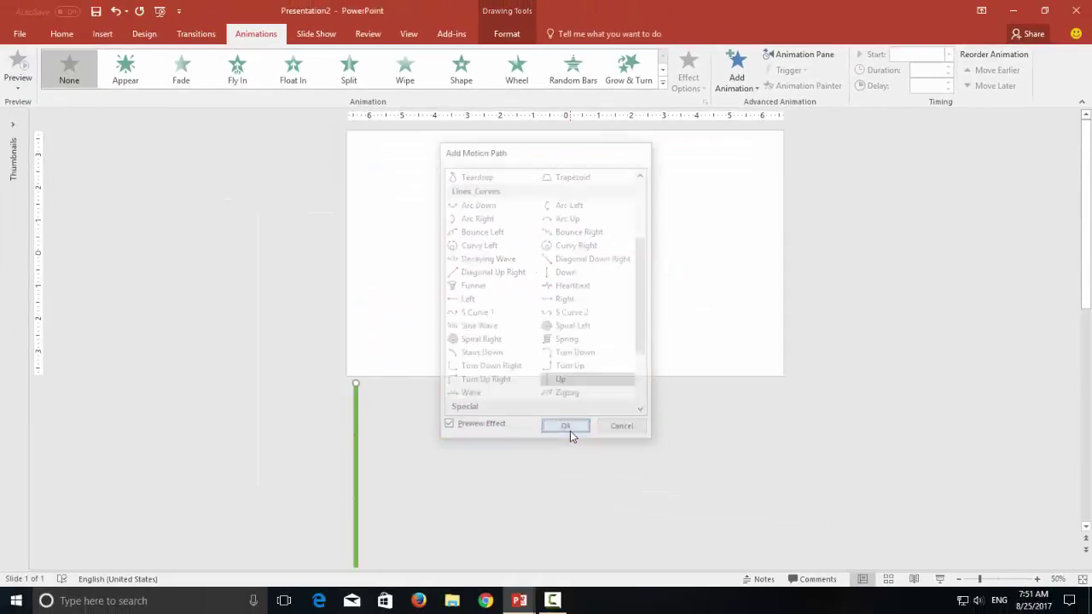
Show the Animation Pane and Shift-drag the Up path's end point higher into the slide.
{"action": "left_click", "coordinate": [806, 55]}
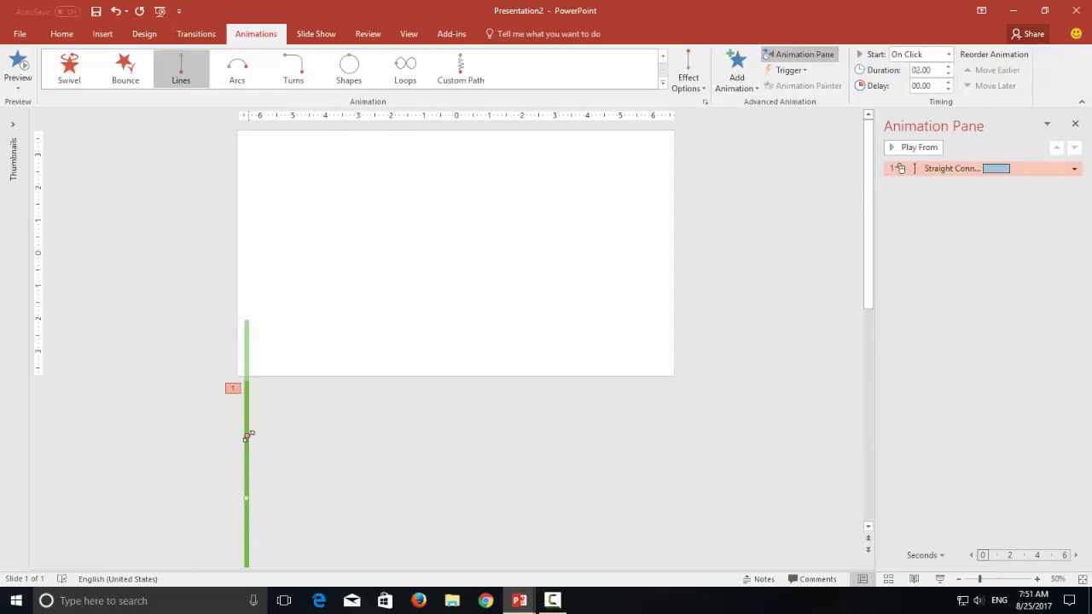
{"action": "key", "text": "shift"}
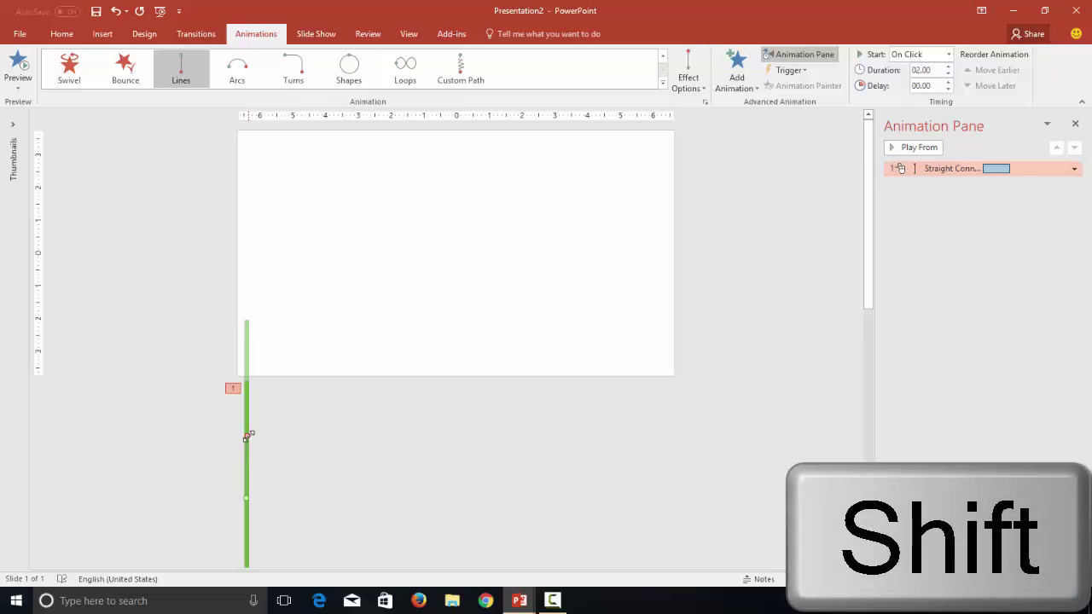
{"action": "left_click_drag", "start_coordinate": [248, 436], "coordinate": [248, 435]}
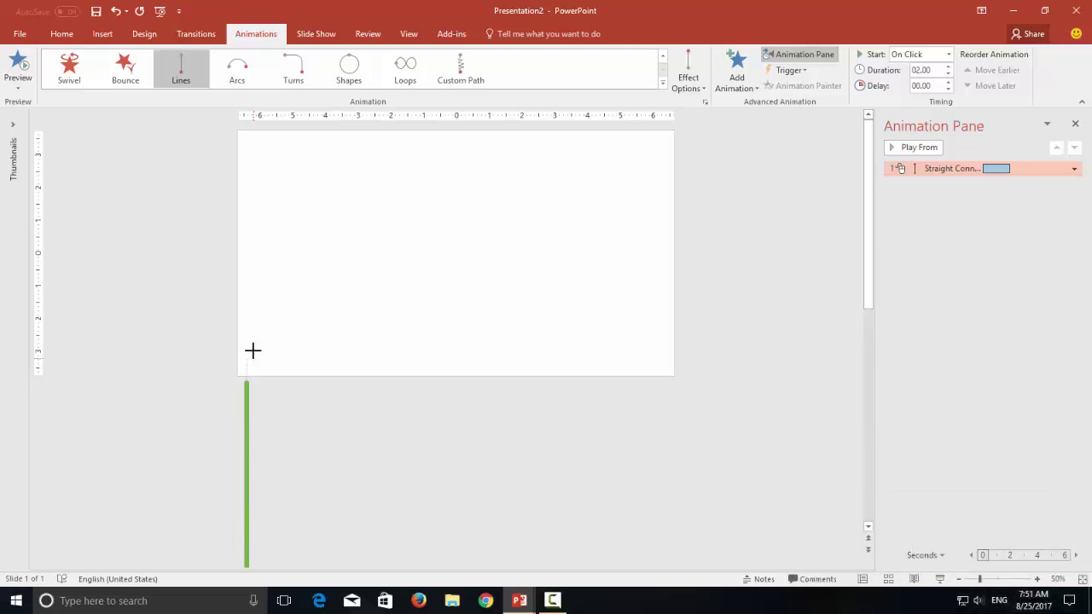
{"action": "mouse_move", "coordinate": [253, 326]}
{"action": "left_mouse_down"}
{"action": "mouse_move", "coordinate": [257, 249]}
{"action": "mouse_move", "coordinate": [245, 258]}
{"action": "mouse_move", "coordinate": [248, 322]}
{"action": "left_mouse_up"}
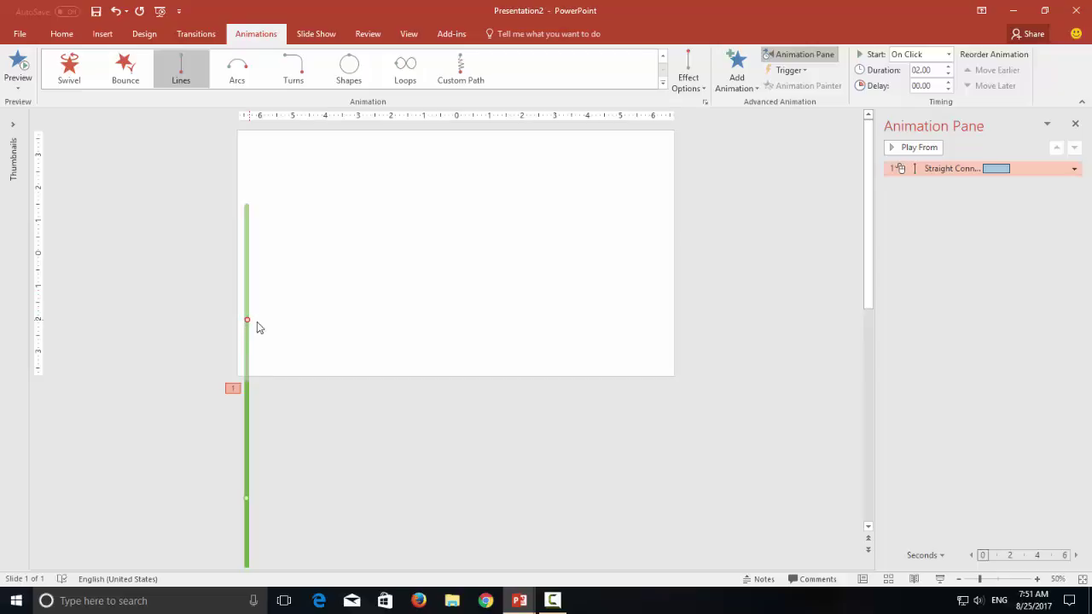
{"action": "left_click", "coordinate": [297, 408]}
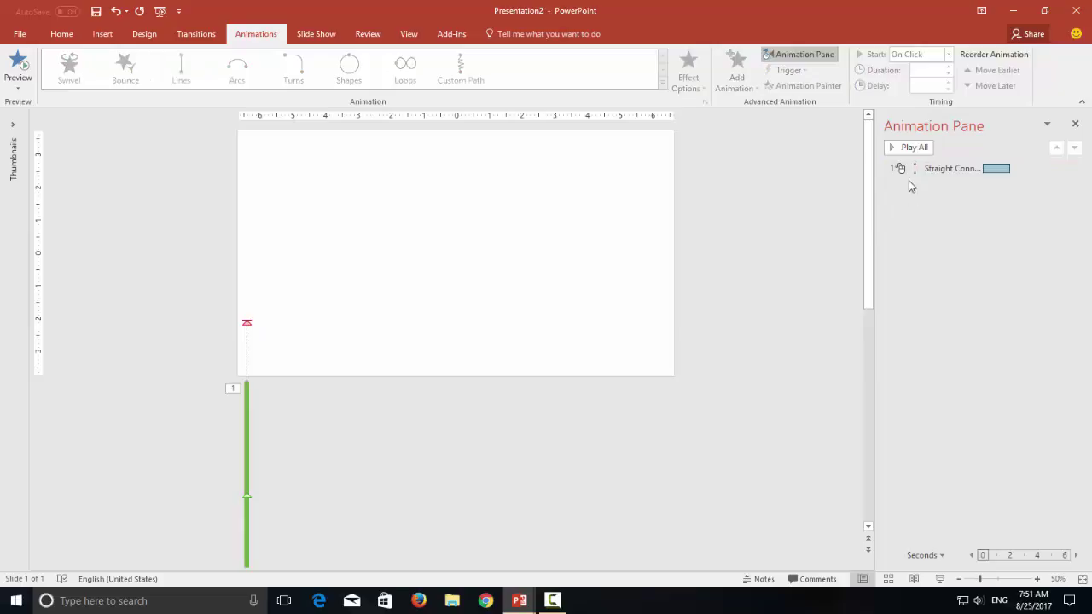
Set the Up animation to start With Previous with a 04.00 second duration.
{"action": "left_click", "coordinate": [962, 167]}
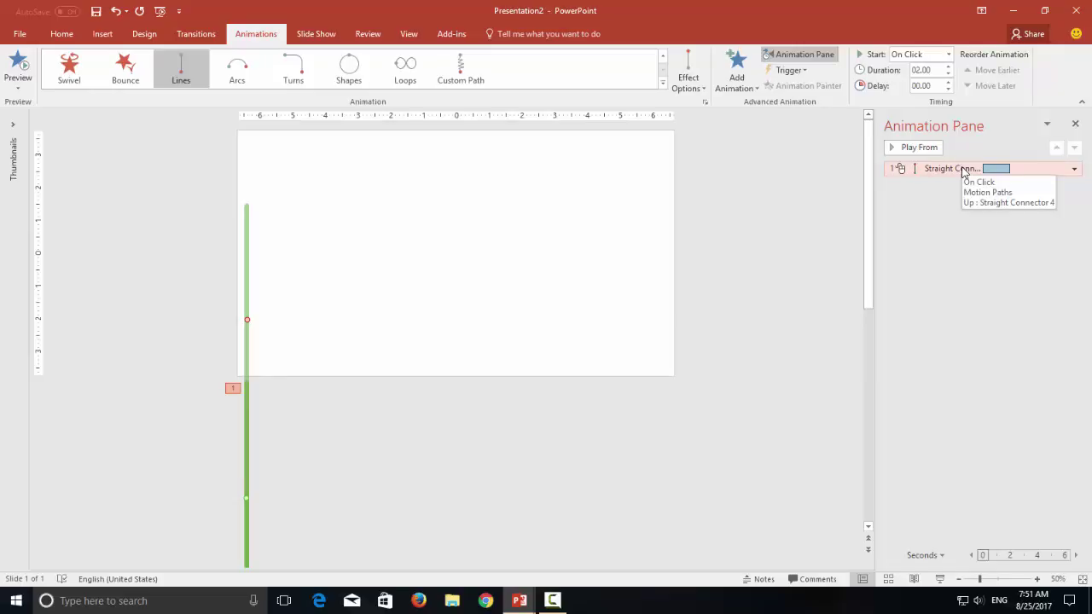
{"action": "left_click", "coordinate": [919, 57]}
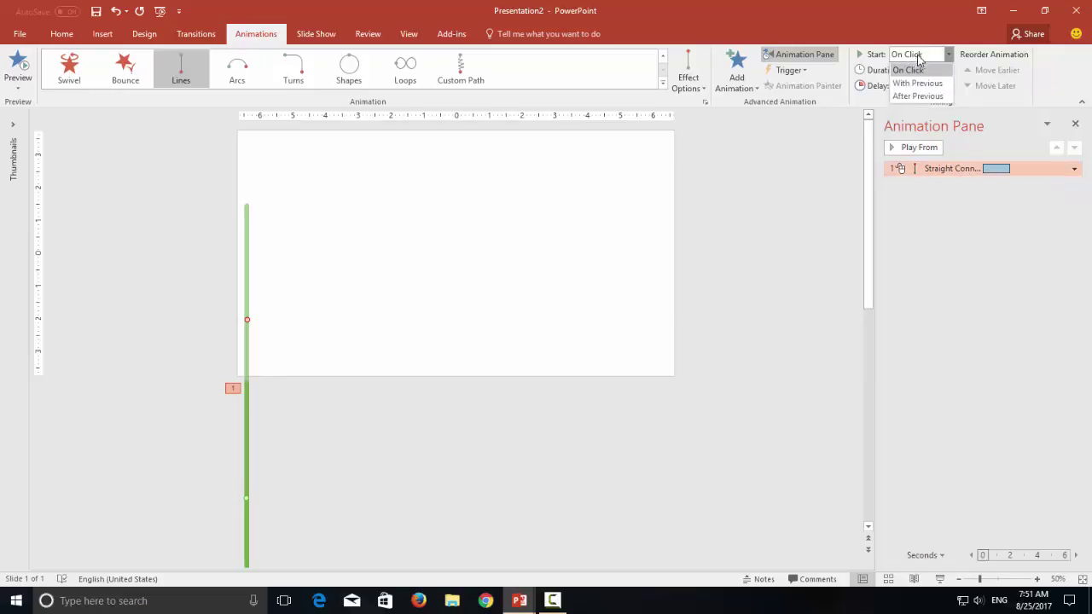
{"action": "left_click", "coordinate": [922, 83]}
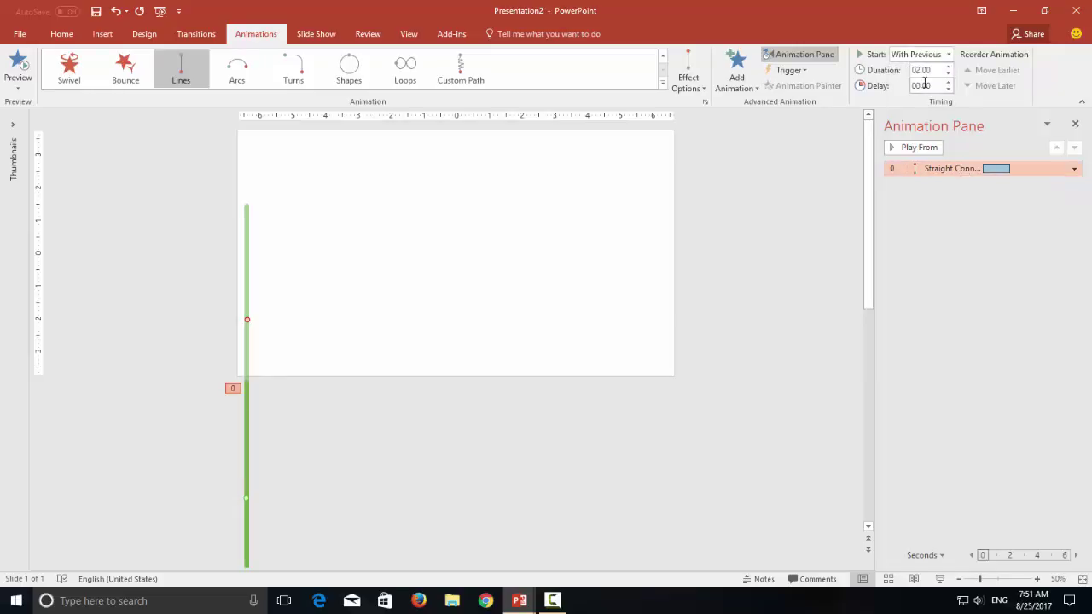
{"action": "left_click", "coordinate": [930, 72]}
{"action": "type", "text": "4"}
{"action": "key", "text": "Return"}
{"action": "left_click", "coordinate": [1074, 168]}
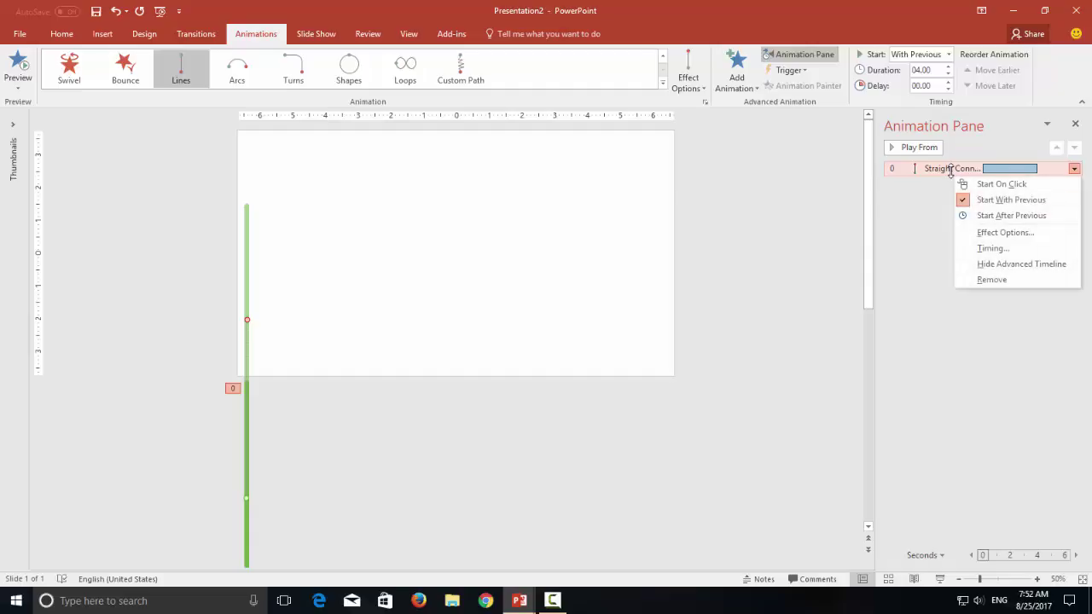
Enable Auto-reverse and set Repeat to Until End of Slide for the Up animation.
{"action": "left_click", "coordinate": [990, 233]}
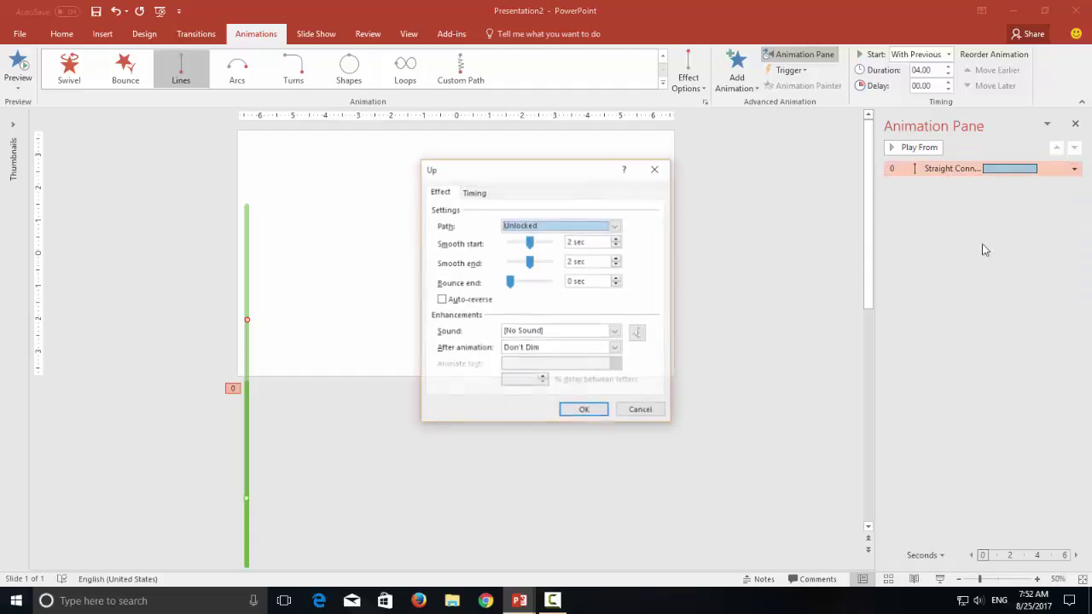
{"action": "left_click", "coordinate": [472, 300]}
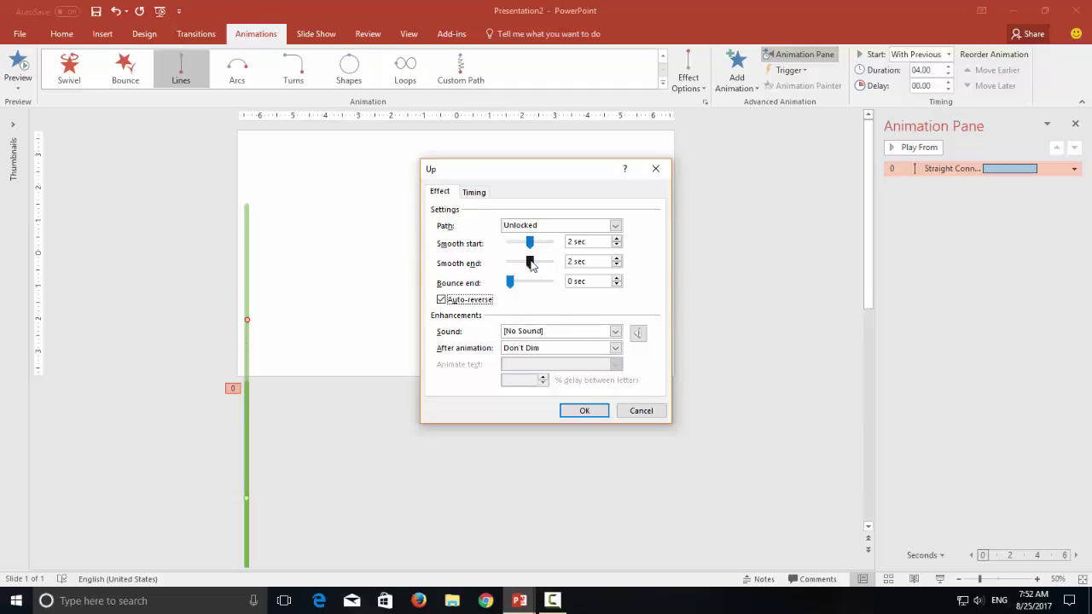
{"action": "left_click", "coordinate": [477, 194]}
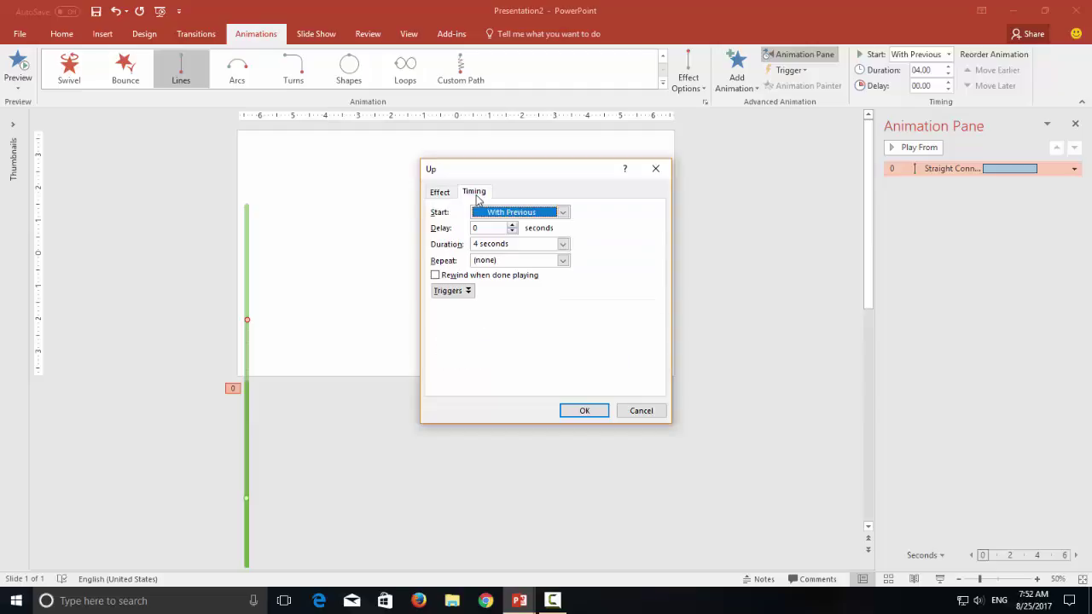
{"action": "left_click", "coordinate": [562, 260]}
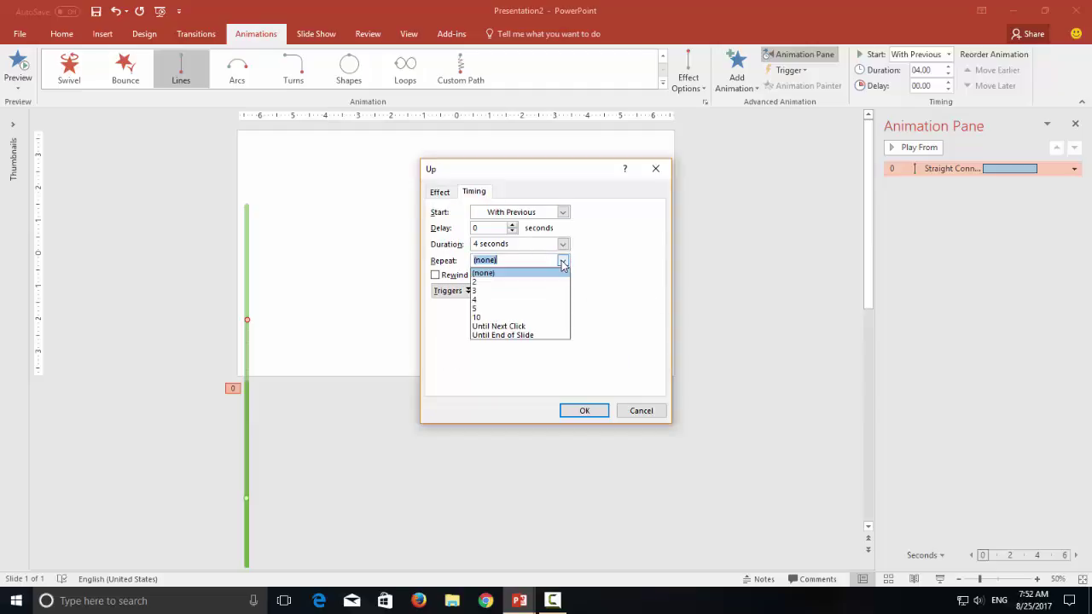
{"action": "left_click", "coordinate": [529, 334]}
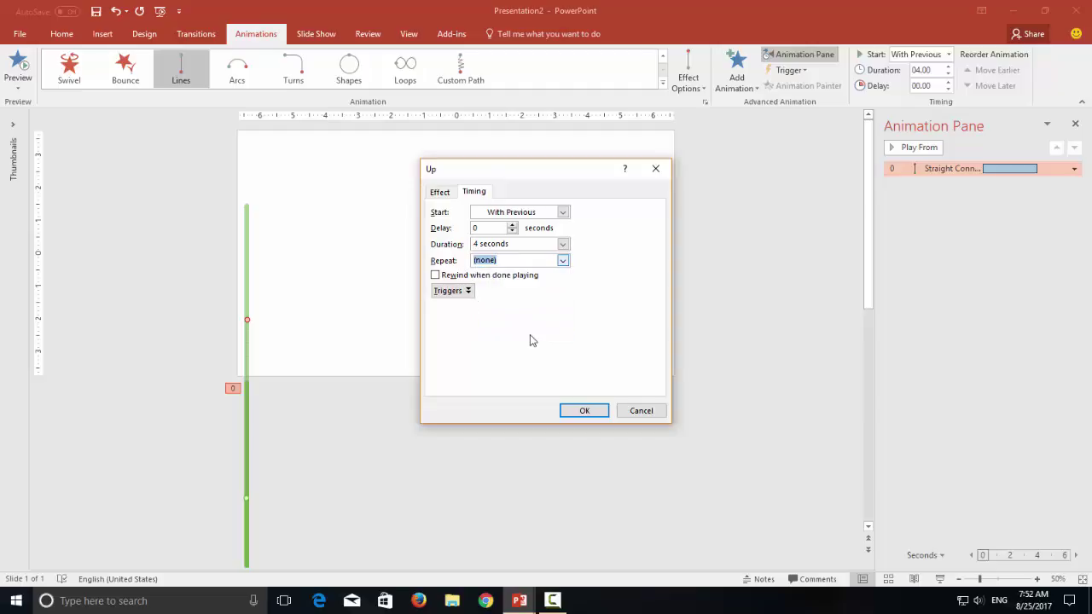
{"action": "left_click", "coordinate": [585, 411]}
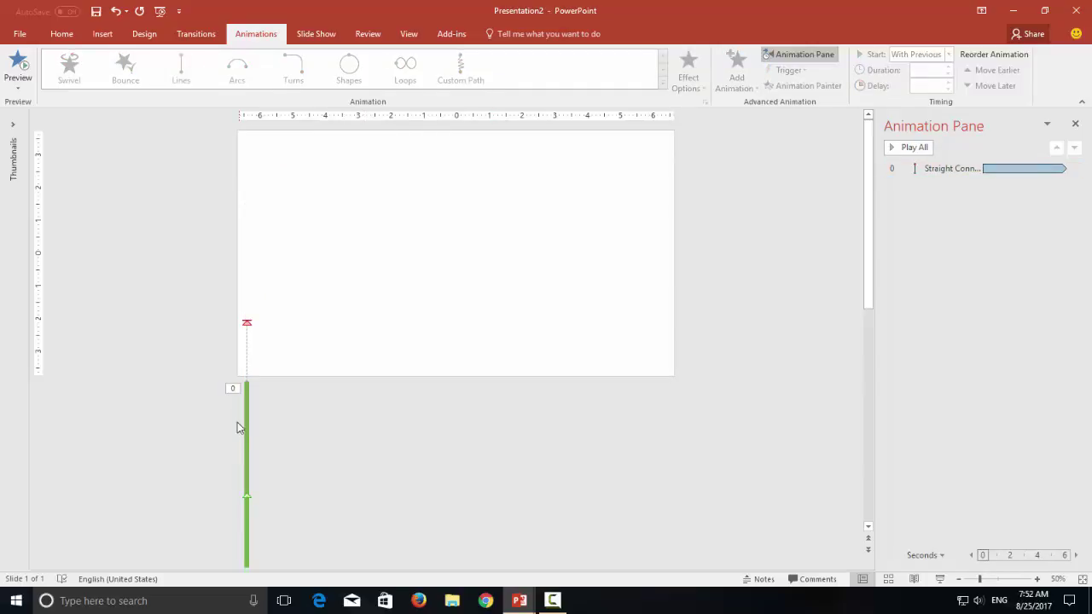
Add a Line Color emphasis to the green line, starting With Previous and lasting 04.00 seconds.
{"action": "left_click", "coordinate": [246, 410]}
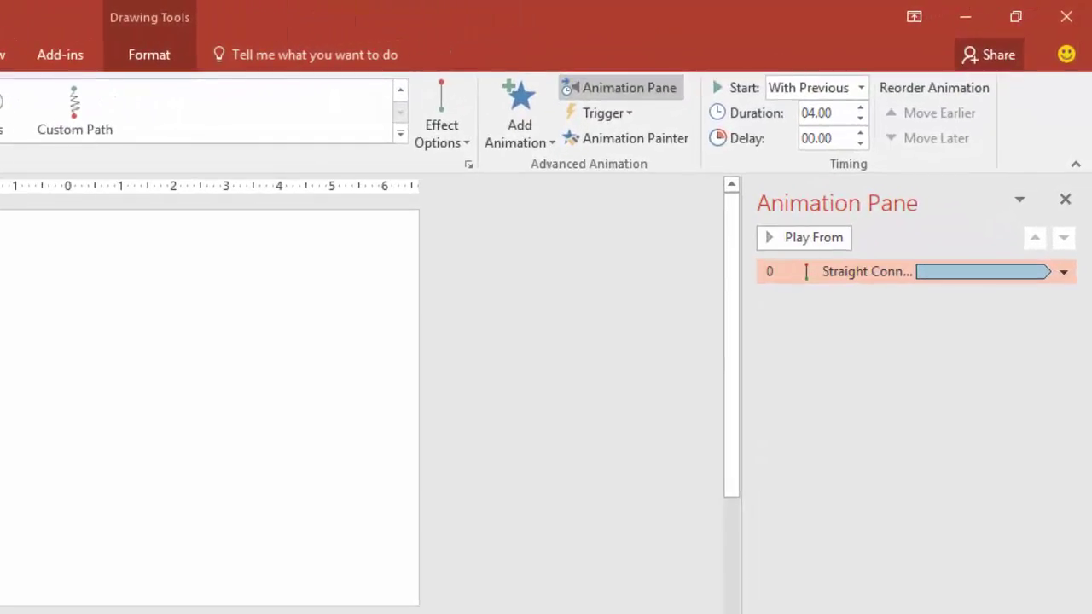
{"action": "left_click", "coordinate": [515, 119]}
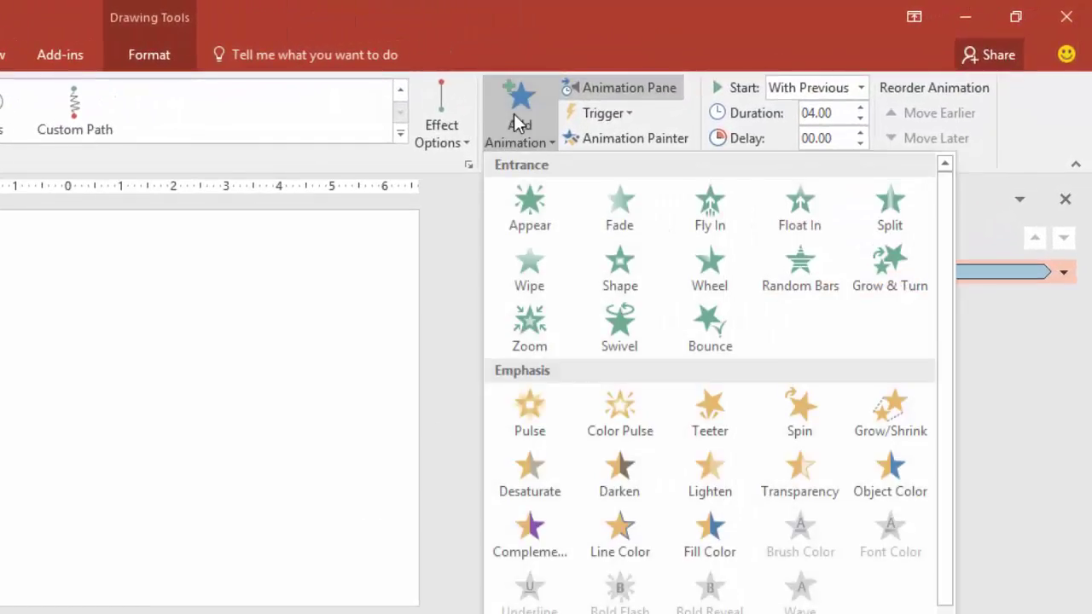
{"action": "left_click", "coordinate": [605, 536]}
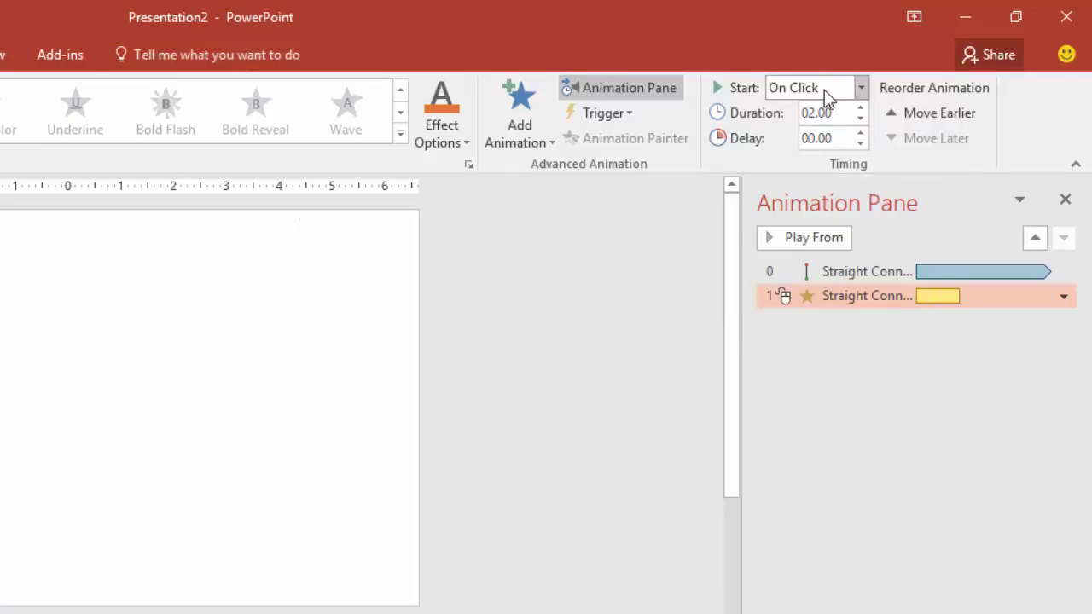
{"action": "left_click", "coordinate": [824, 90]}
{"action": "left_click", "coordinate": [836, 135]}
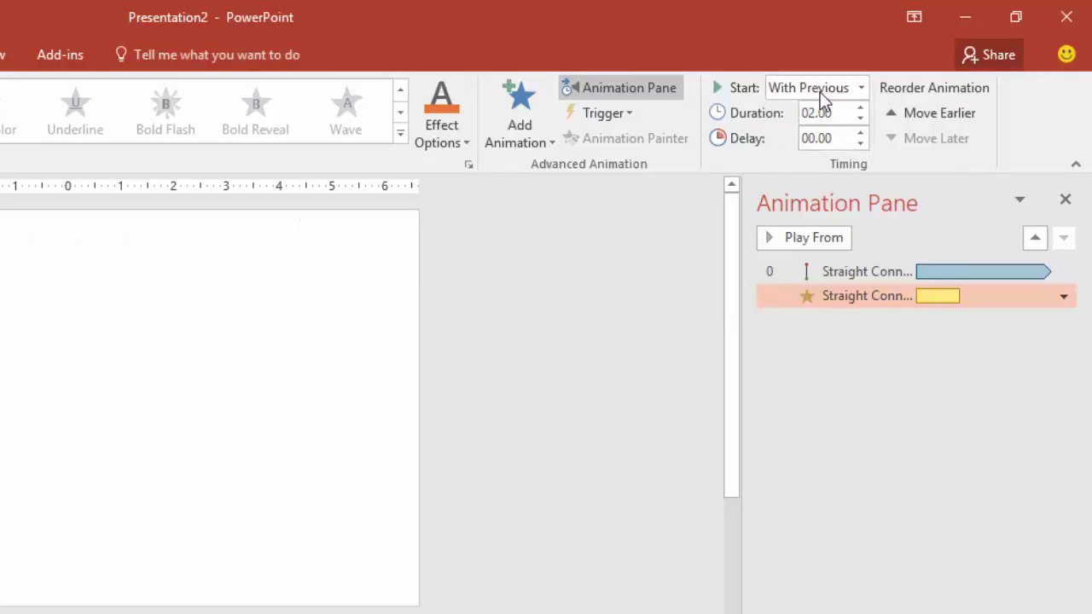
{"action": "left_click", "coordinate": [841, 119]}
{"action": "type", "text": "4"}
{"action": "key", "text": "Return"}
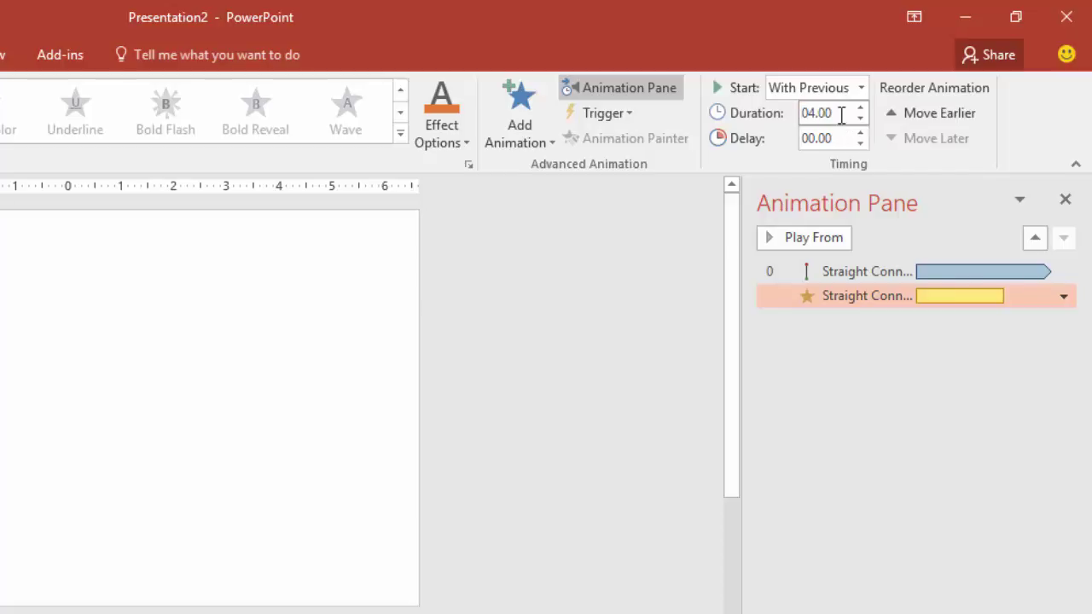
In the Line Color effect options, turn on Auto-reverse, choose the rainbow style, and set Smooth end to 2 seconds.
{"action": "right_click", "coordinate": [865, 295]}
{"action": "left_click", "coordinate": [970, 409]}
{"action": "left_click", "coordinate": [90, 491]}
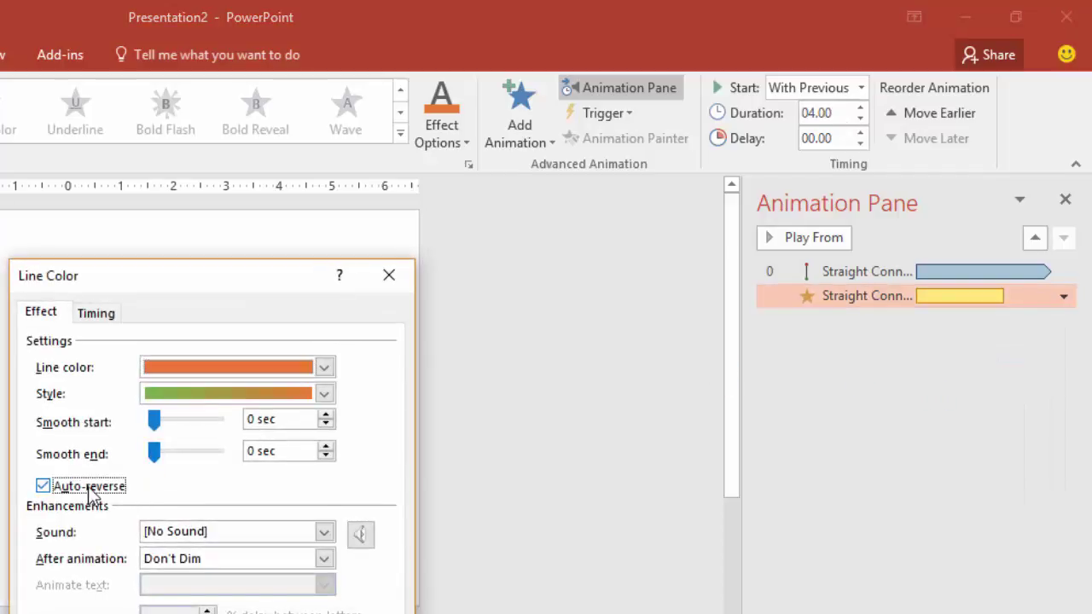
{"action": "left_click", "coordinate": [198, 394]}
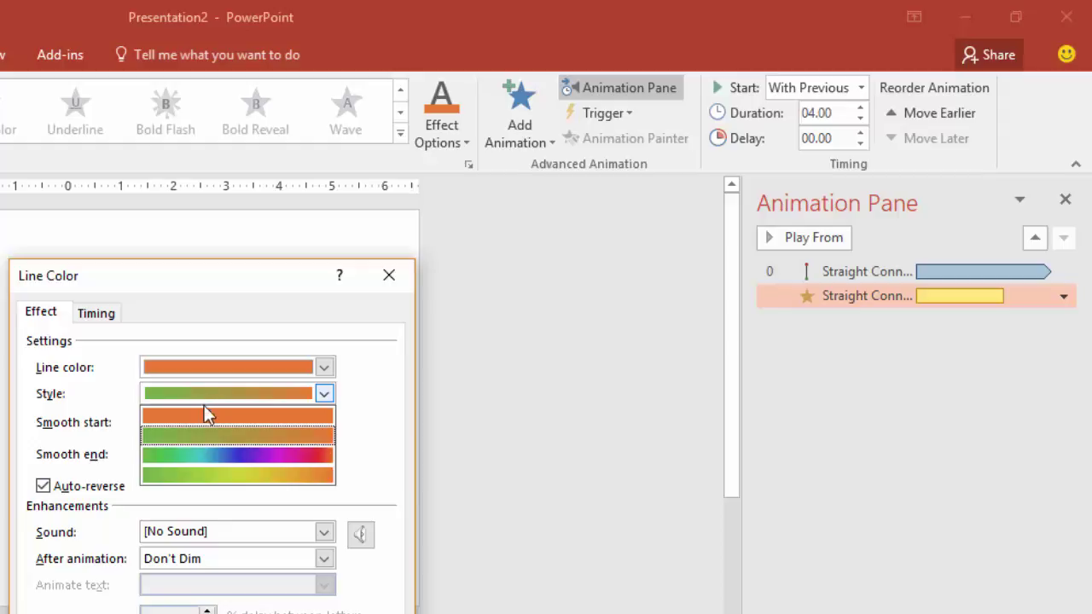
{"action": "left_click", "coordinate": [221, 459]}
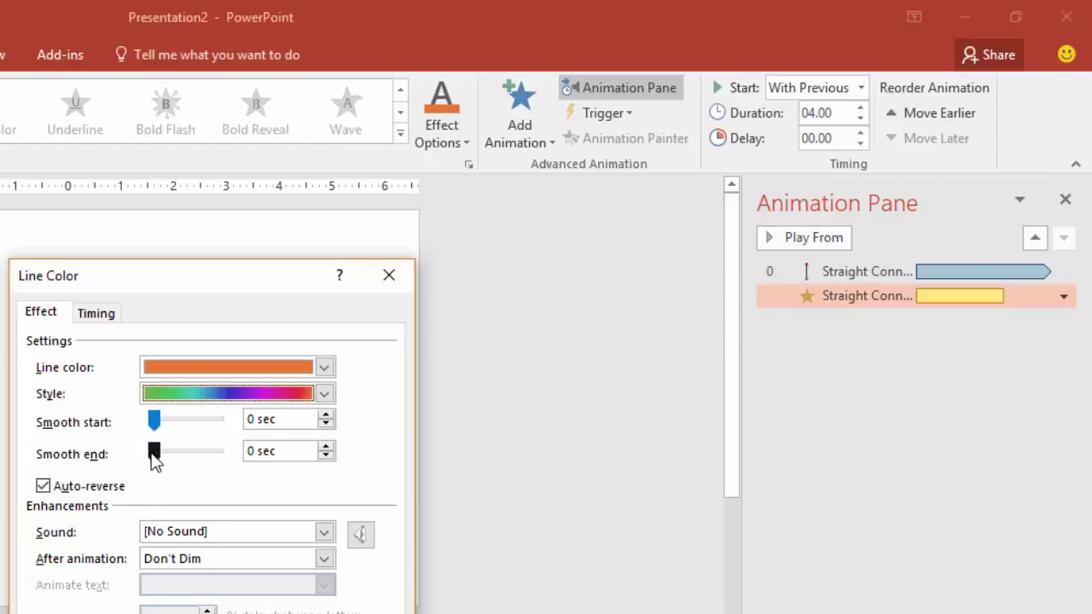
{"action": "left_click_drag", "start_coordinate": [152, 454], "coordinate": [247, 463]}
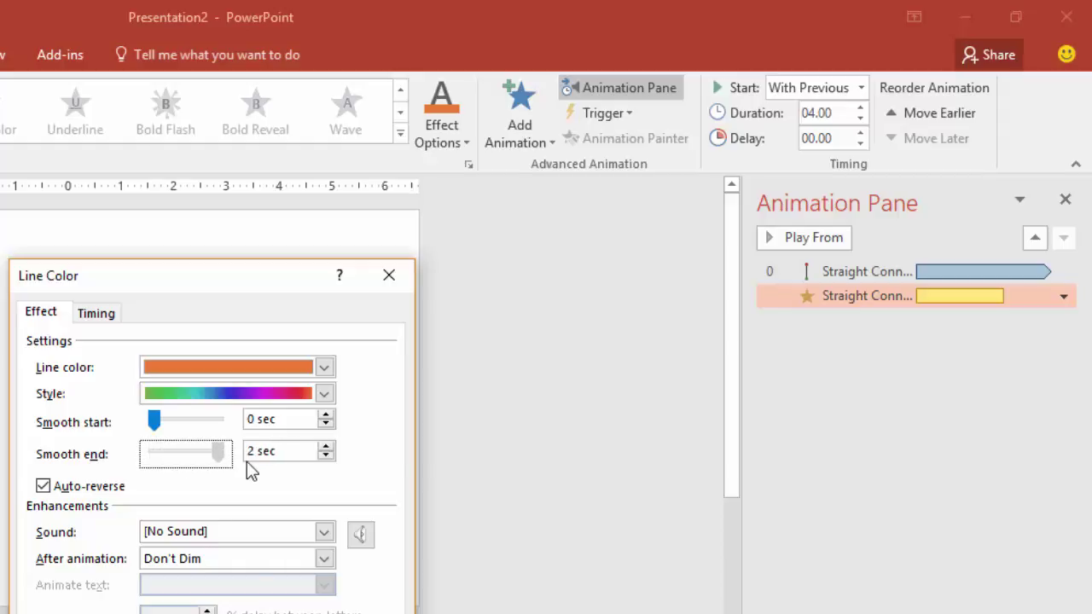
Set the colour effect to repeat Until End of Slide and apply the settings.
{"action": "left_click", "coordinate": [107, 317]}
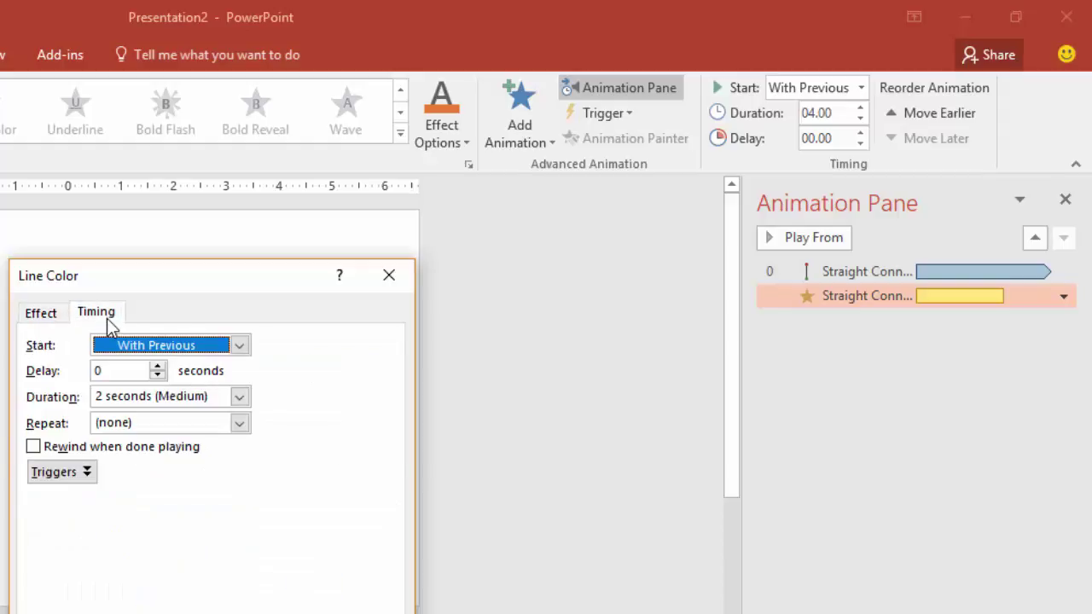
{"action": "left_click", "coordinate": [239, 423]}
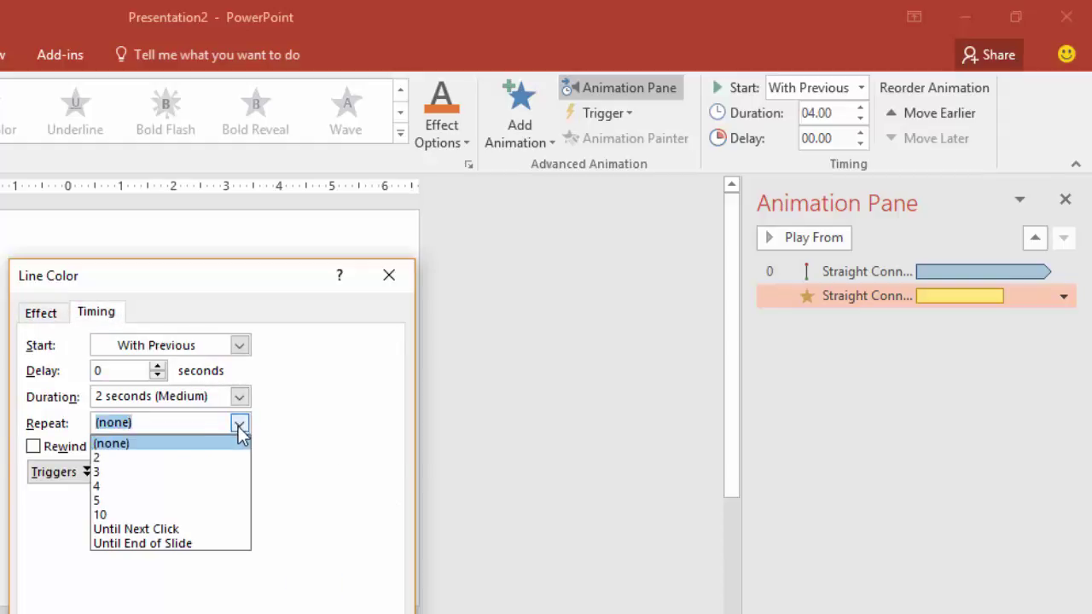
{"action": "left_click", "coordinate": [171, 543]}
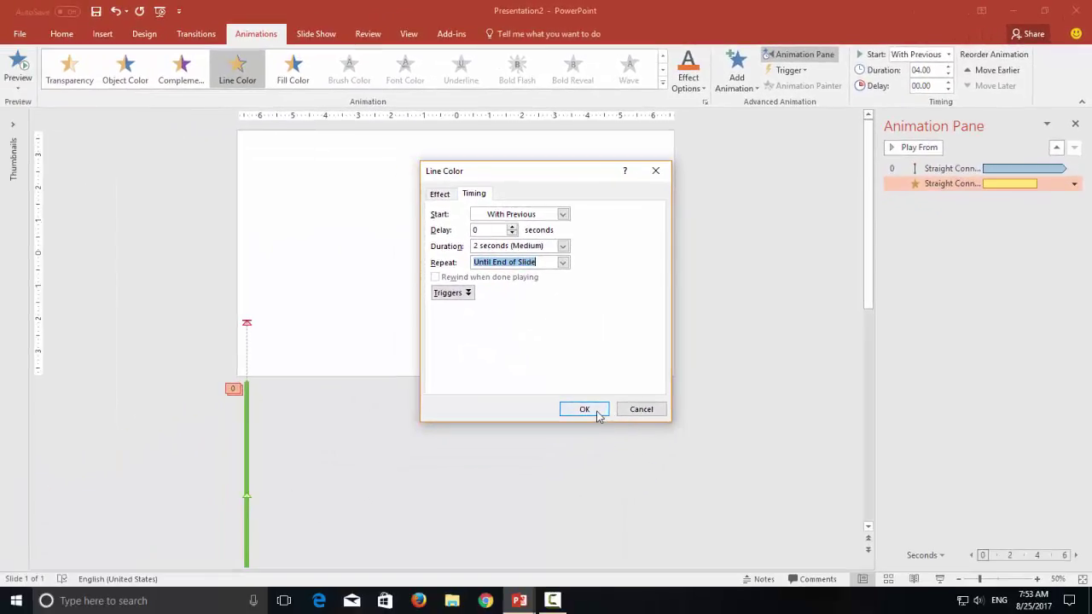
{"action": "left_click", "coordinate": [596, 413]}
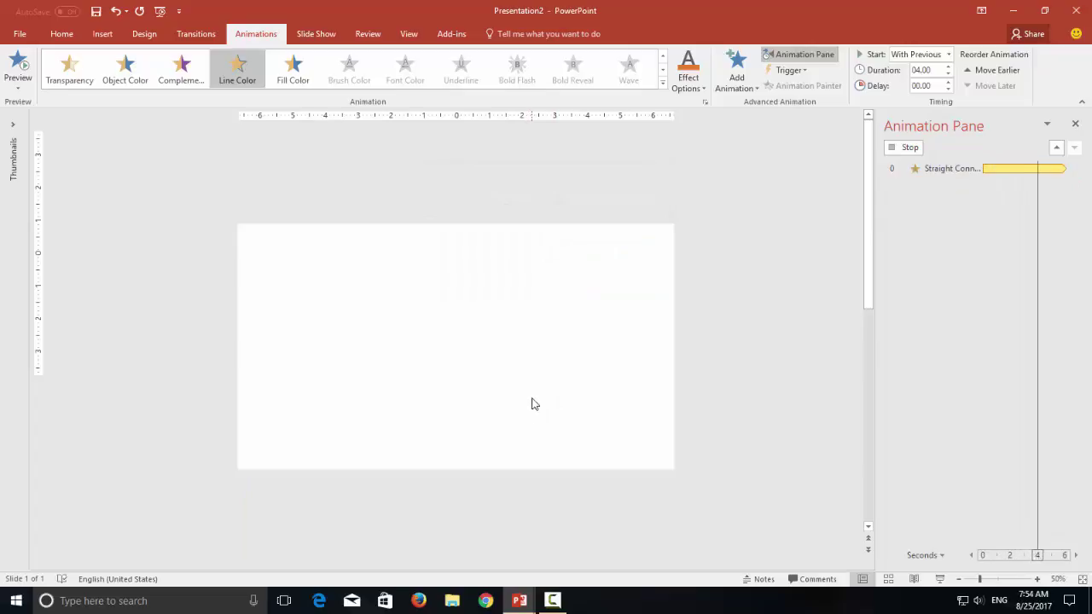
Preview all slide animations twice with Play All, then select the animated green line.
{"action": "left_click", "coordinate": [912, 148]}
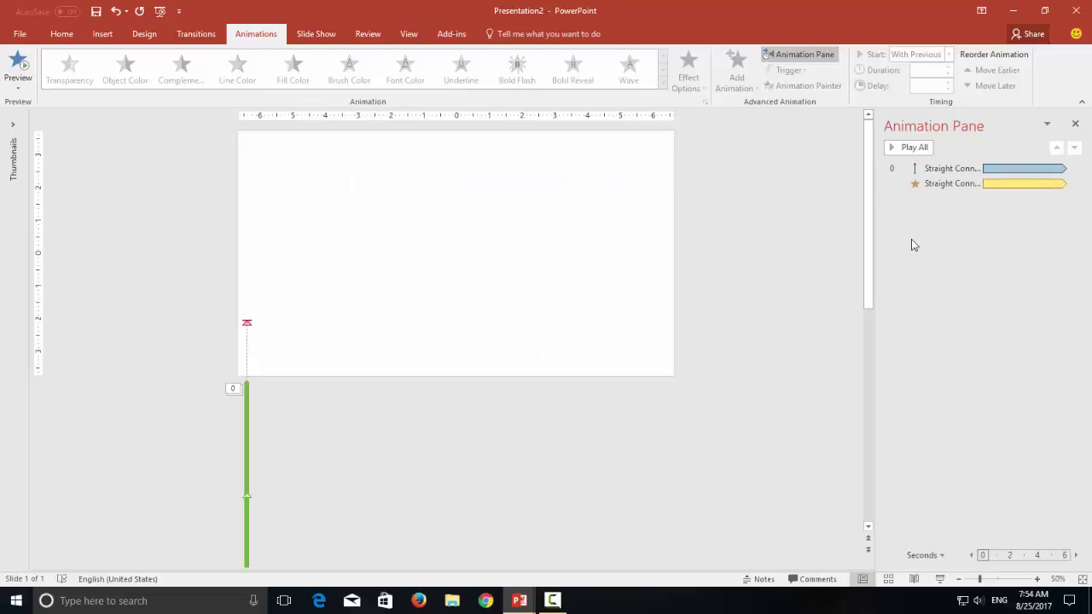
{"action": "left_click", "coordinate": [921, 147]}
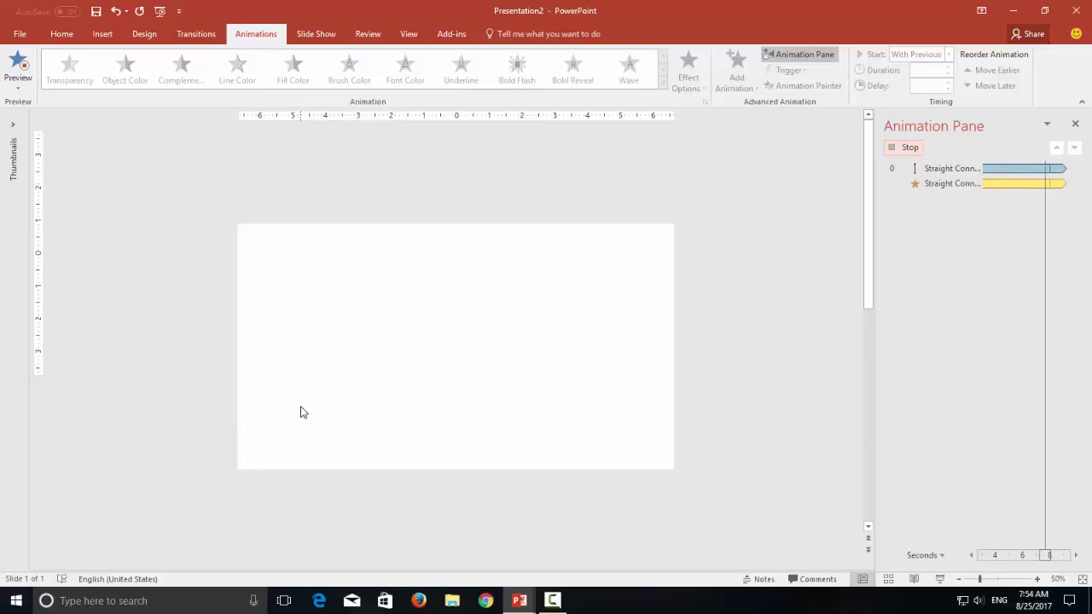
{"action": "left_click", "coordinate": [245, 419]}
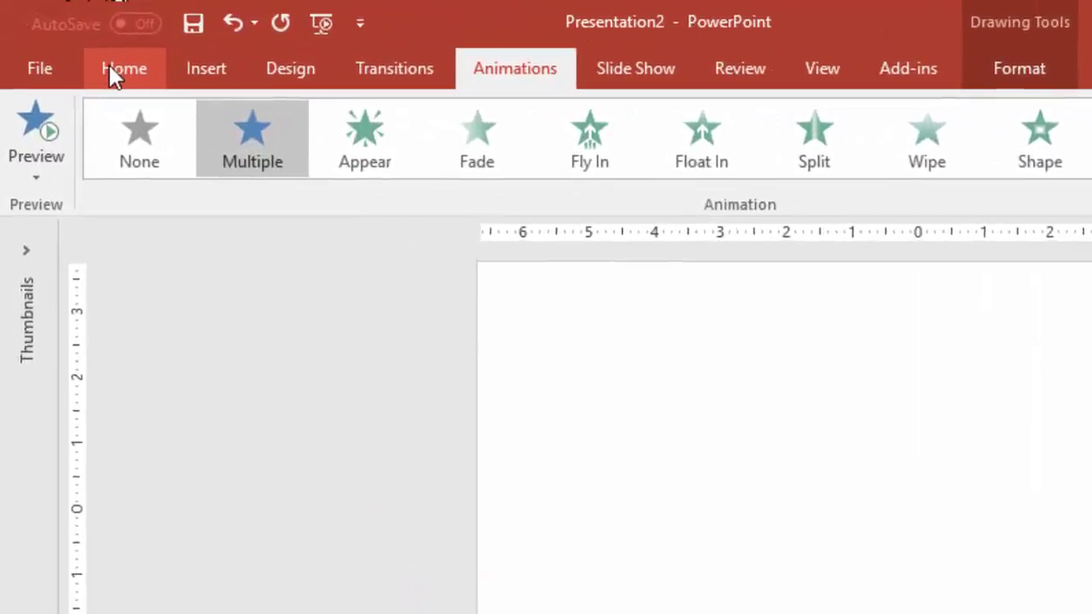
{"action": "left_click", "coordinate": [120, 72]}
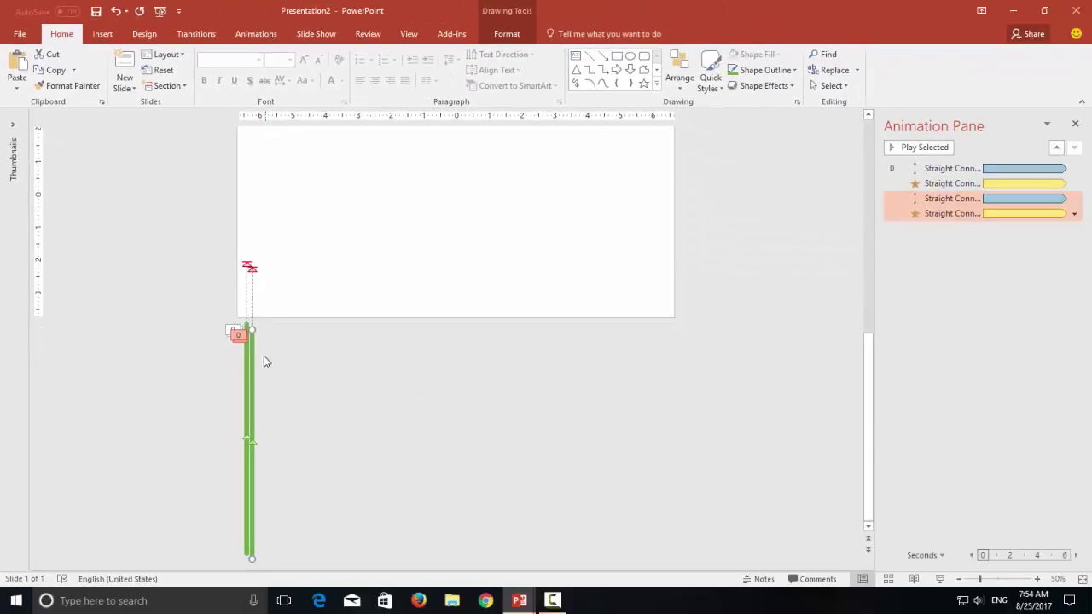
Move the duplicate line directly above the original at the slide's left edge, then preview all animations.
{"action": "left_click_drag", "start_coordinate": [256, 360], "coordinate": [337, 193]}
{"action": "scroll", "coordinate": [405, 226], "scroll_direction": "up", "scroll_amount": 2}
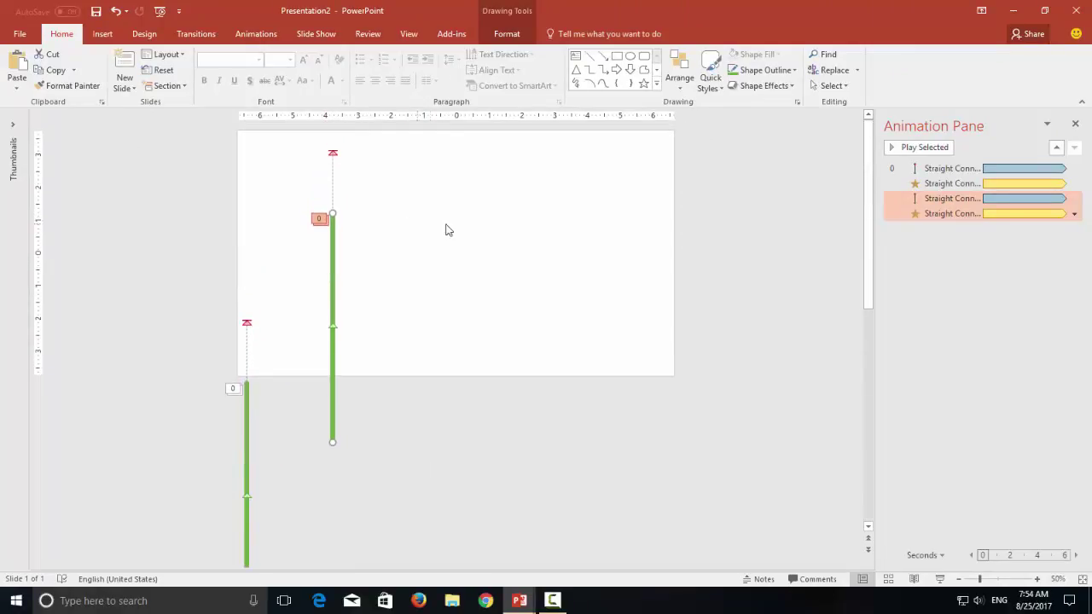
{"action": "scroll", "coordinate": [451, 214], "scroll_direction": "down", "scroll_amount": 2}
{"action": "left_click_drag", "start_coordinate": [378, 353], "coordinate": [324, 170]}
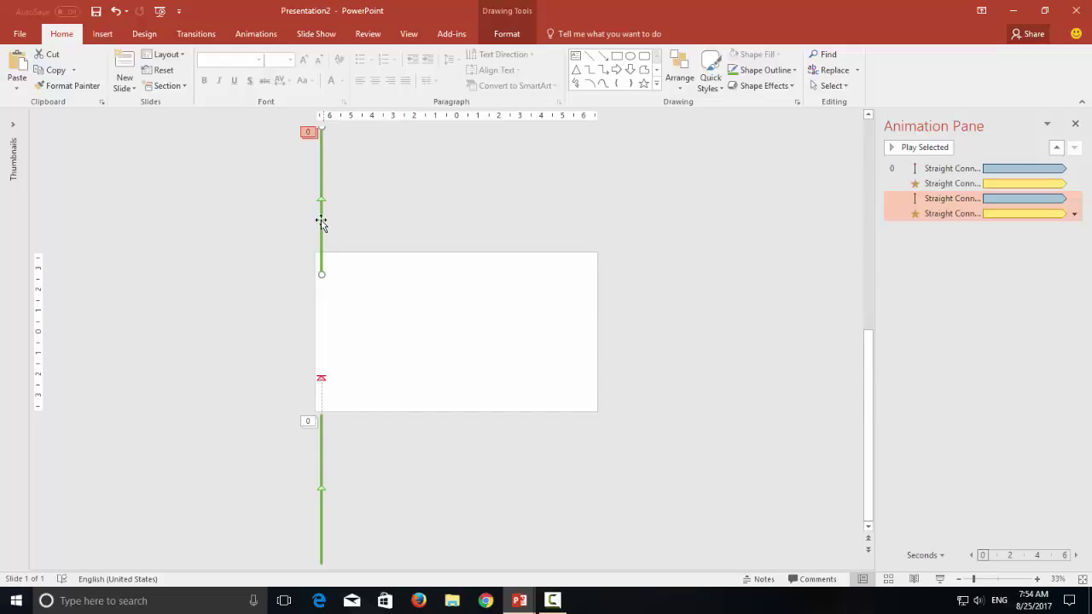
{"action": "left_click_drag", "start_coordinate": [319, 223], "coordinate": [318, 342]}
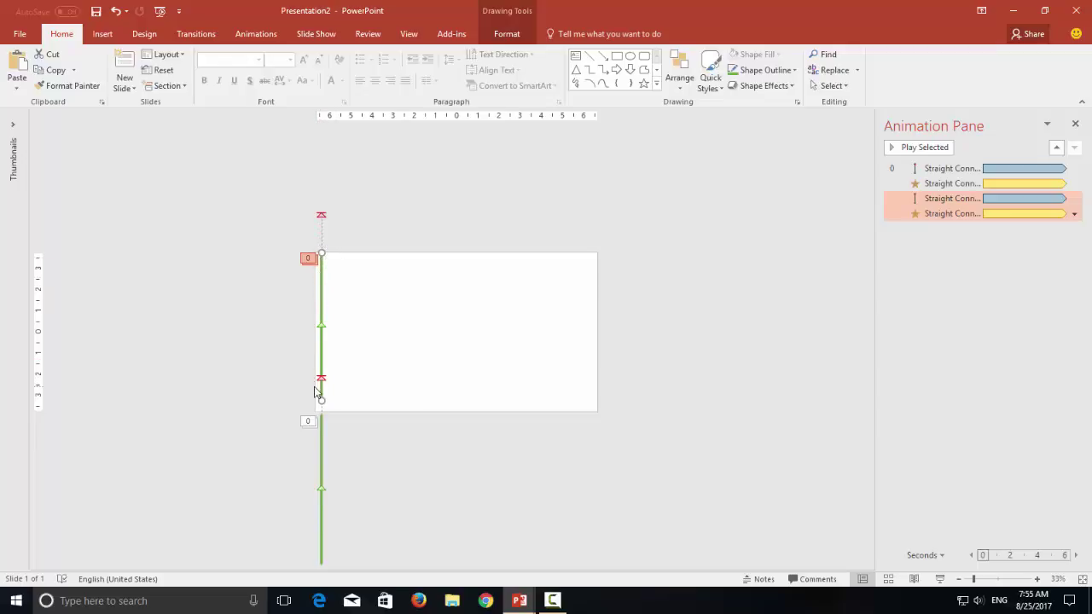
{"action": "left_click", "coordinate": [542, 312]}
{"action": "left_click", "coordinate": [912, 147]}
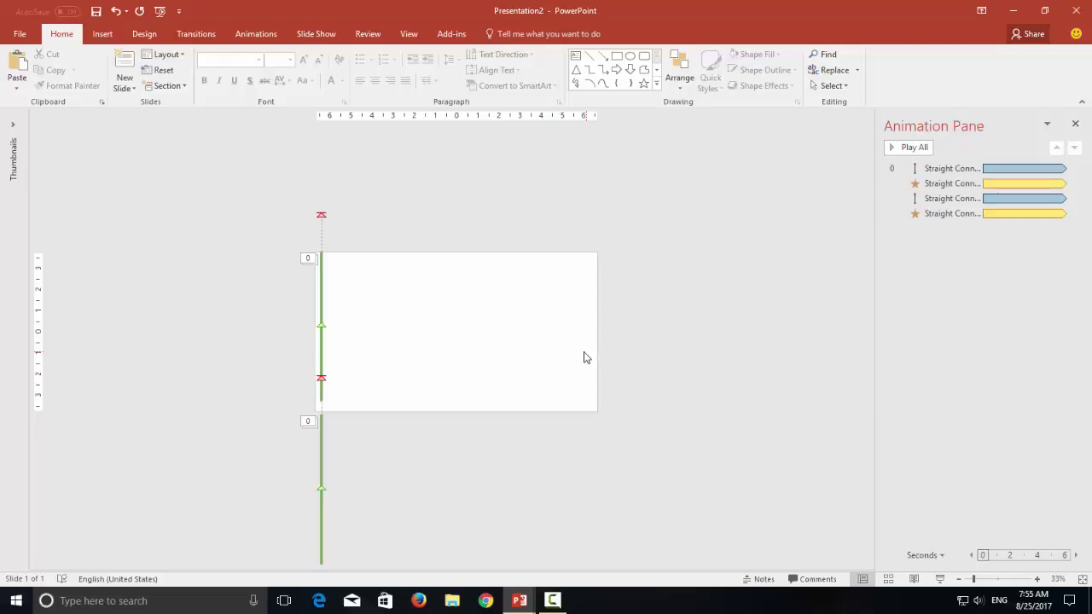
Select both stacked lines and Ctrl+Shift-drag an aligned copy slightly to the right.
{"action": "left_click", "coordinate": [320, 439]}
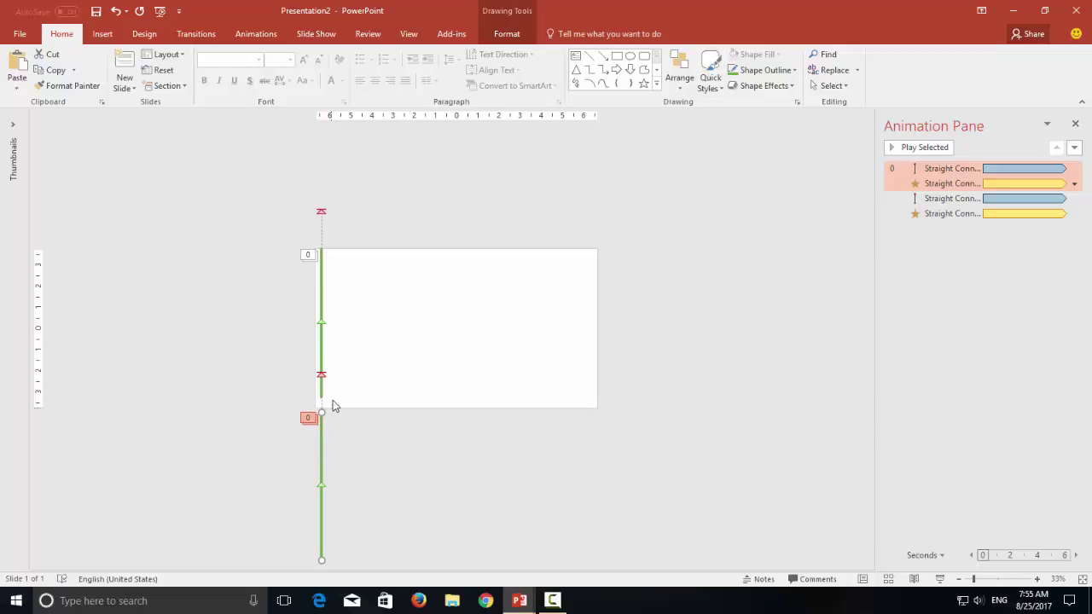
{"action": "left_click", "coordinate": [320, 341], "text": "shift"}
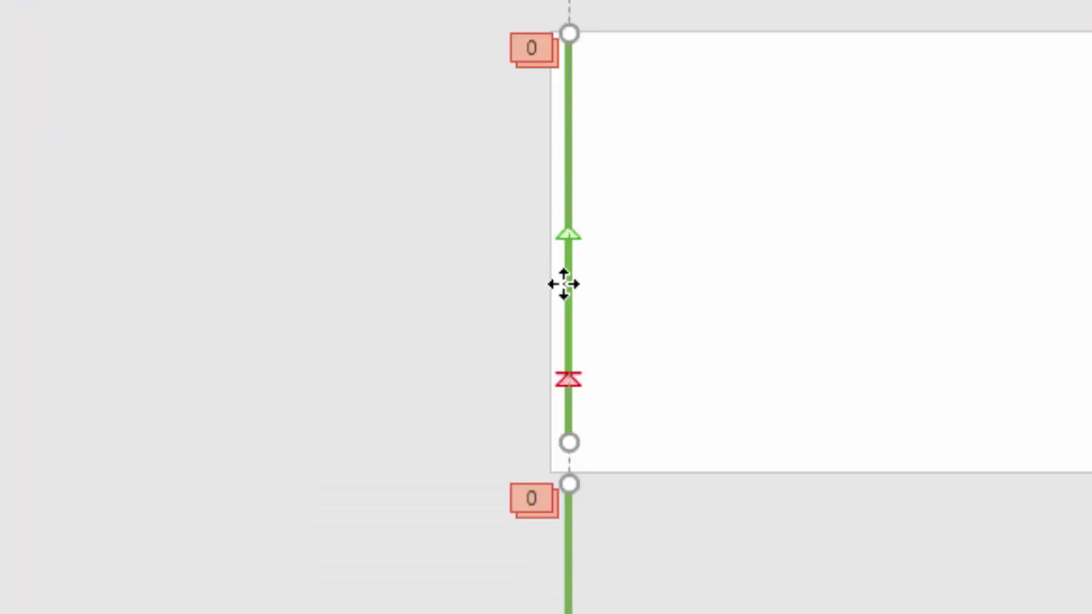
{"action": "key", "text": "ctrl+shift"}
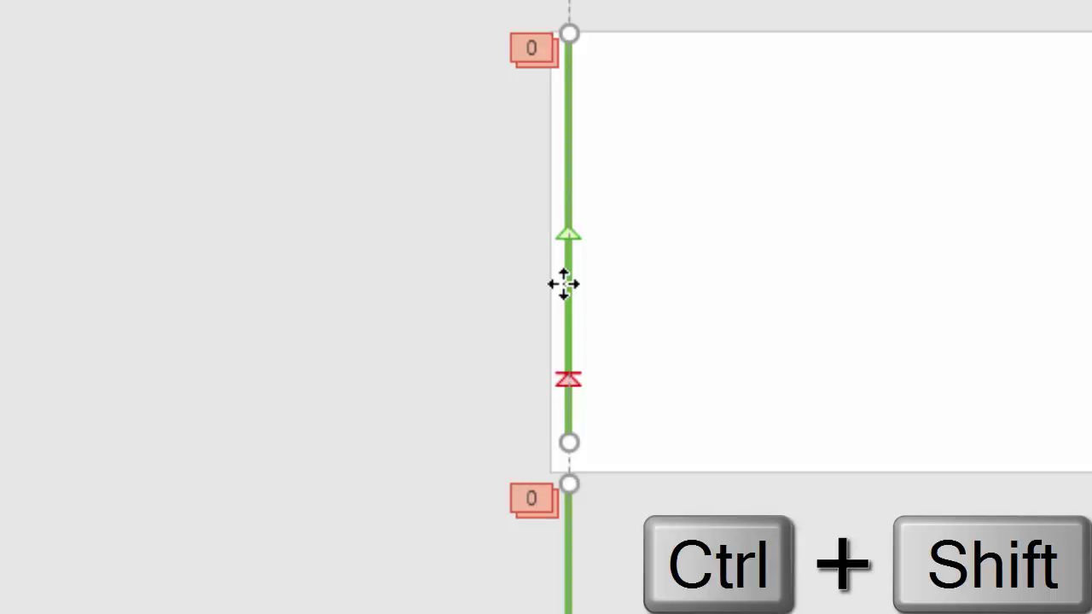
{"action": "left_click_drag", "start_coordinate": [564, 284], "coordinate": [575, 289]}
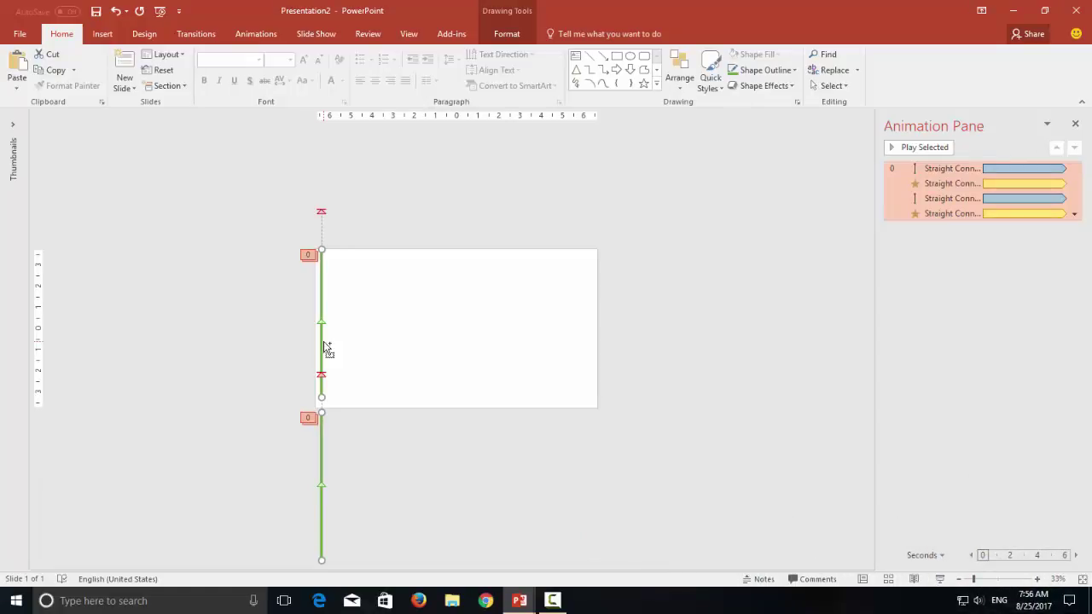
{"action": "left_click_drag", "start_coordinate": [326, 349], "coordinate": [336, 349]}
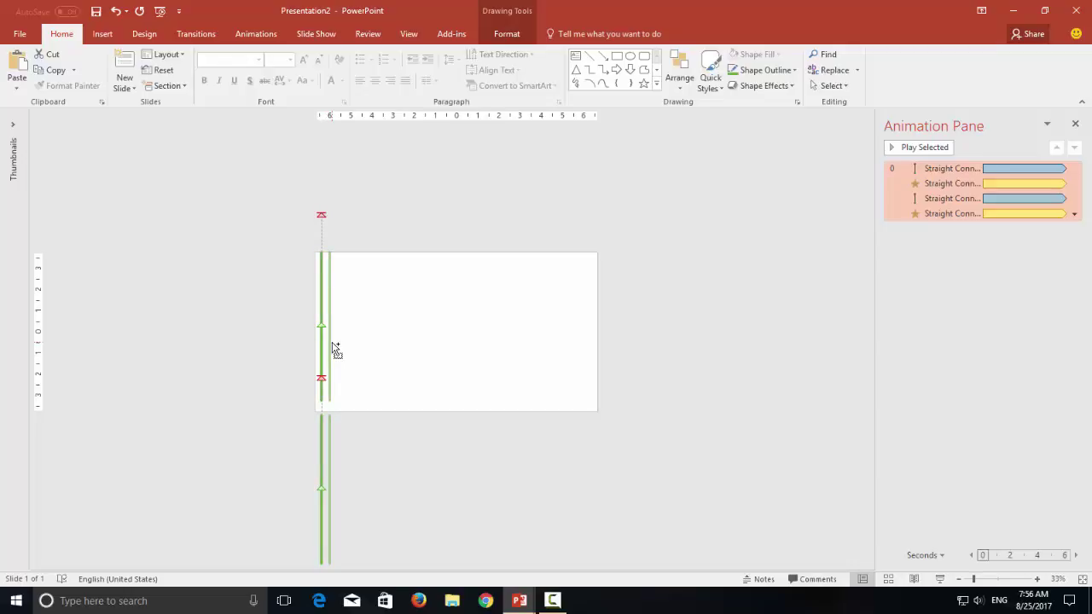
Drop the copied pair beside the originals and repeat it with F4 nine times across the slide width.
{"action": "left_click_drag", "start_coordinate": [336, 350], "coordinate": [337, 350]}
{"action": "key", "text": "F4"}
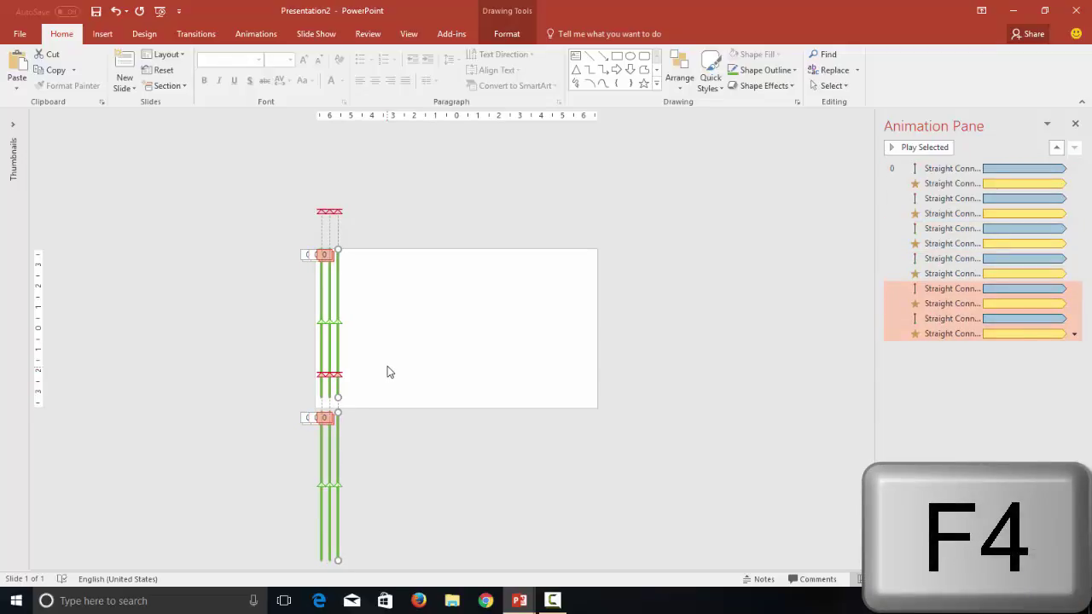
{"action": "key", "text": "F4"}
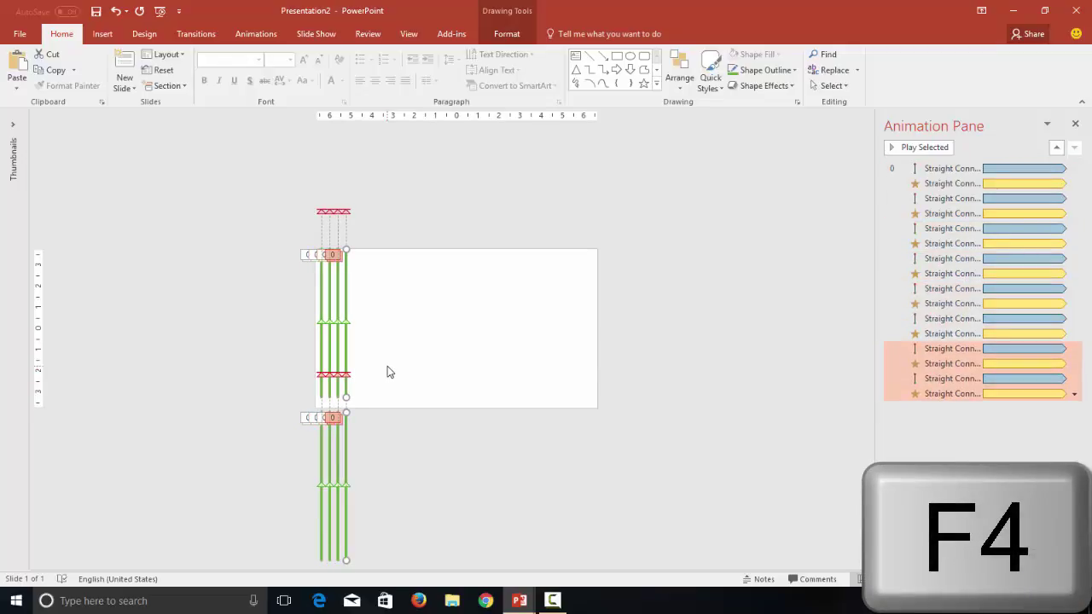
{"action": "key", "text": "F4"}
{"action": "key", "text": "F4"}
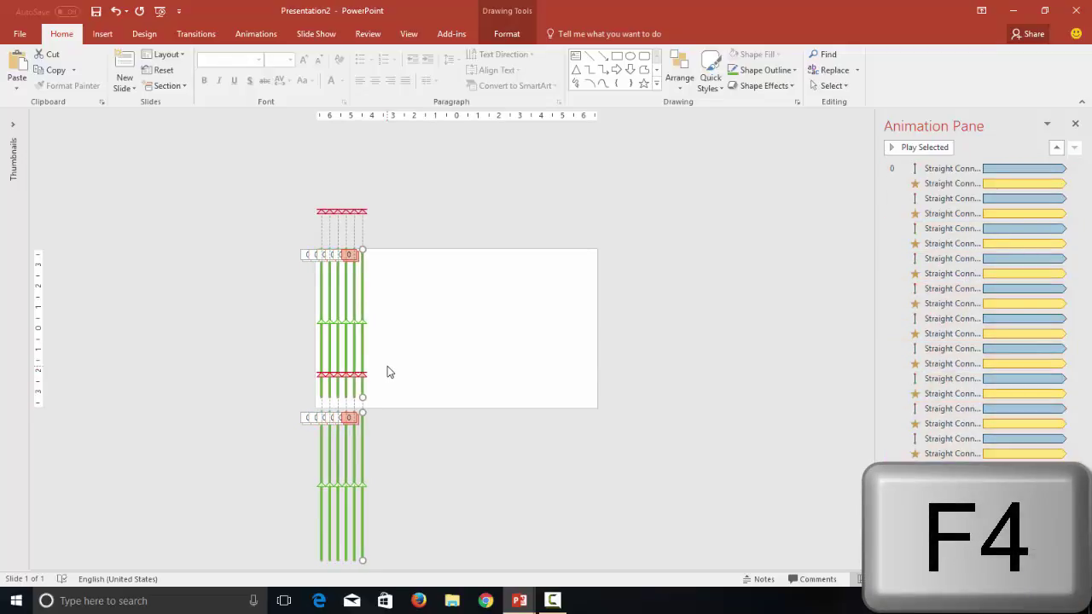
{"action": "key", "text": "F4"}
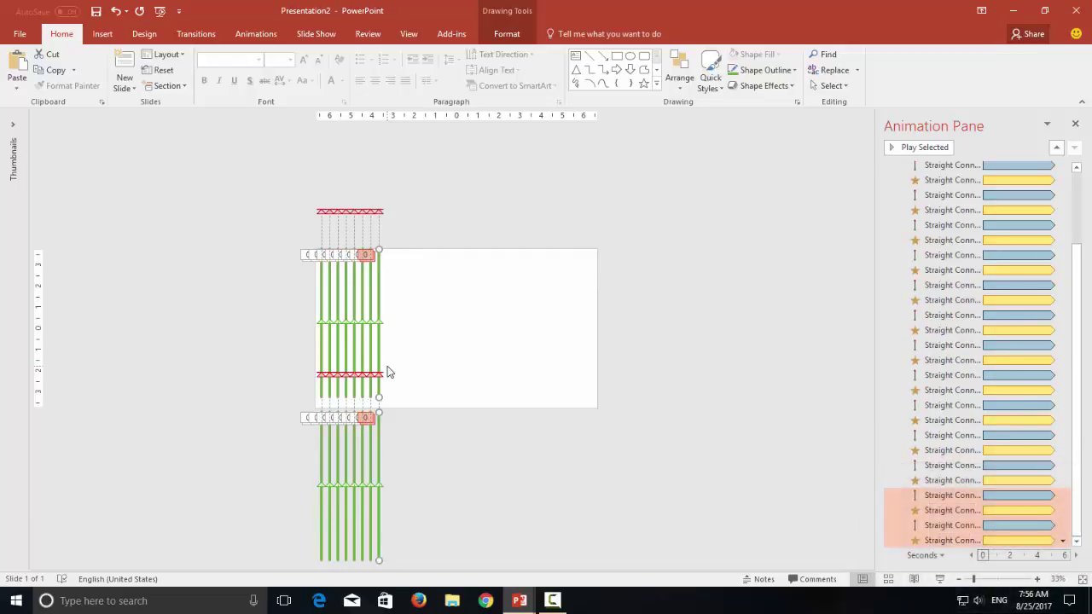
{"action": "key", "text": "F4"}
{"action": "key", "text": "F4"}
{"action": "key", "text": "F4"}
{"action": "key", "text": "F4"}
{"action": "key", "text": "F4"}
{"action": "key", "text": "F4"}
{"action": "key", "text": "F4"}
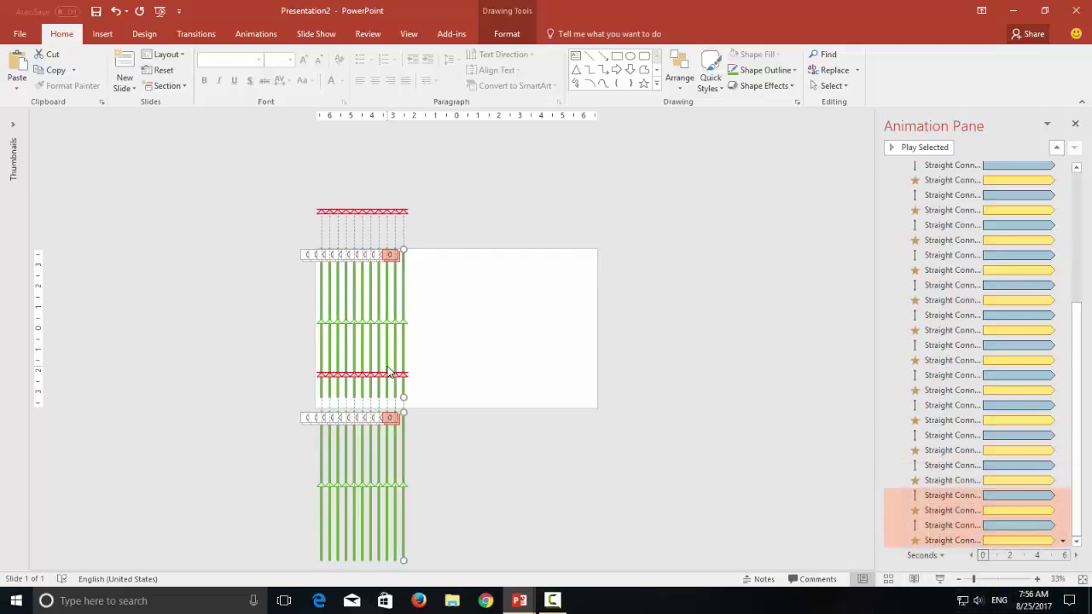
{"action": "key", "text": "F4"}
{"action": "key", "text": "F4"}
{"action": "key", "text": "F4"}
{"action": "key", "text": "F4"}
{"action": "key", "text": "F4"}
{"action": "key", "text": "F4"}
{"action": "key", "text": "F4"}
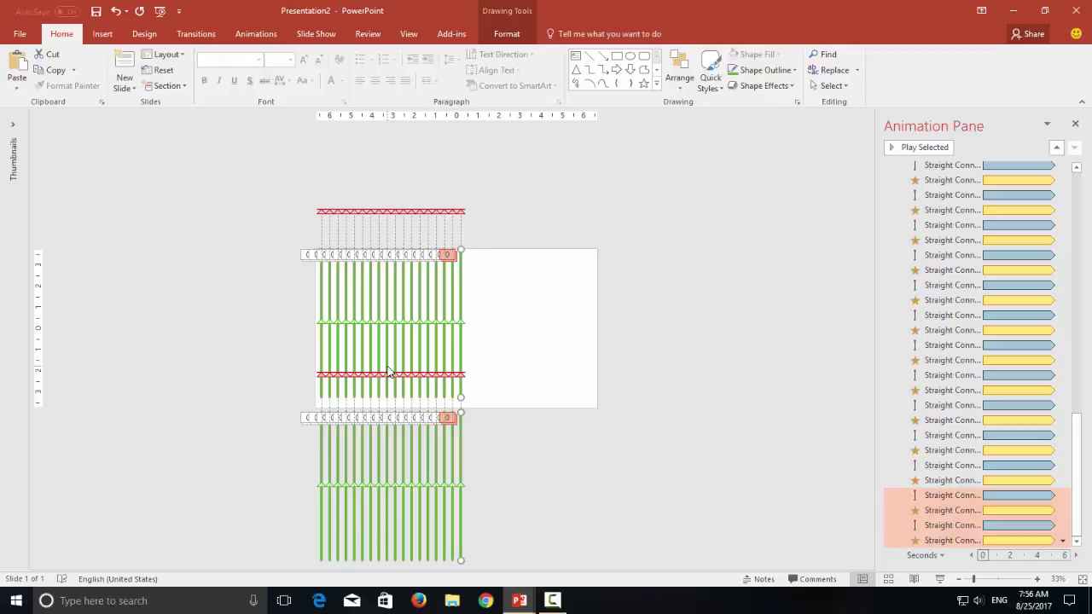
{"action": "key", "text": "F4"}
{"action": "key", "text": "F4"}
{"action": "key", "text": "F4"}
{"action": "key", "text": "F4"}
{"action": "key", "text": "F4"}
{"action": "key", "text": "F4"}
{"action": "key", "text": "F4"}
{"action": "key", "text": "F4"}
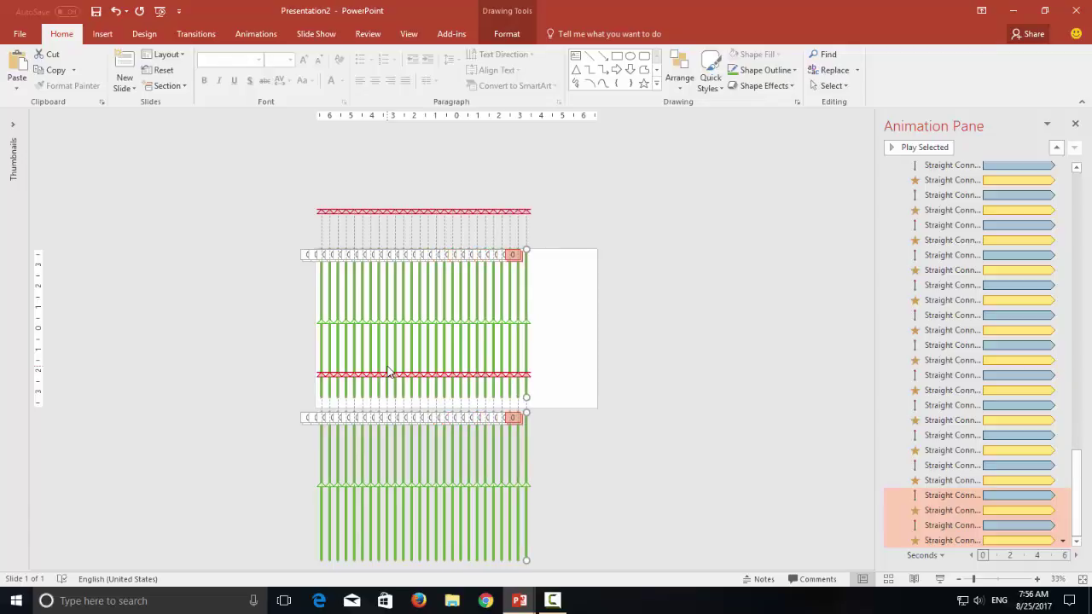
{"action": "key", "text": "F4"}
{"action": "key", "text": "F4"}
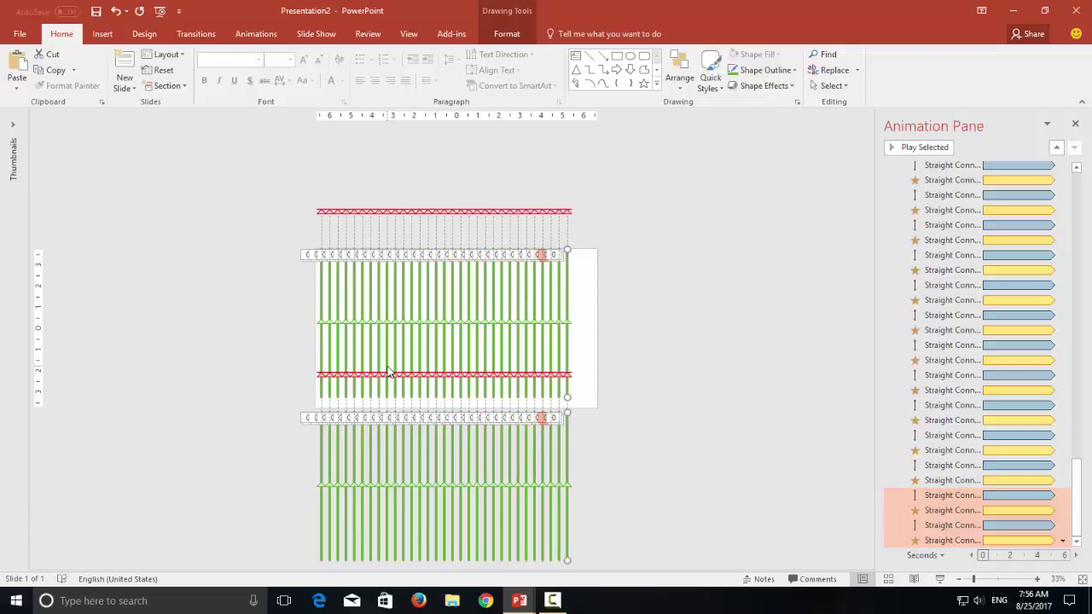
{"action": "key", "text": "F4"}
{"action": "key", "text": "F4"}
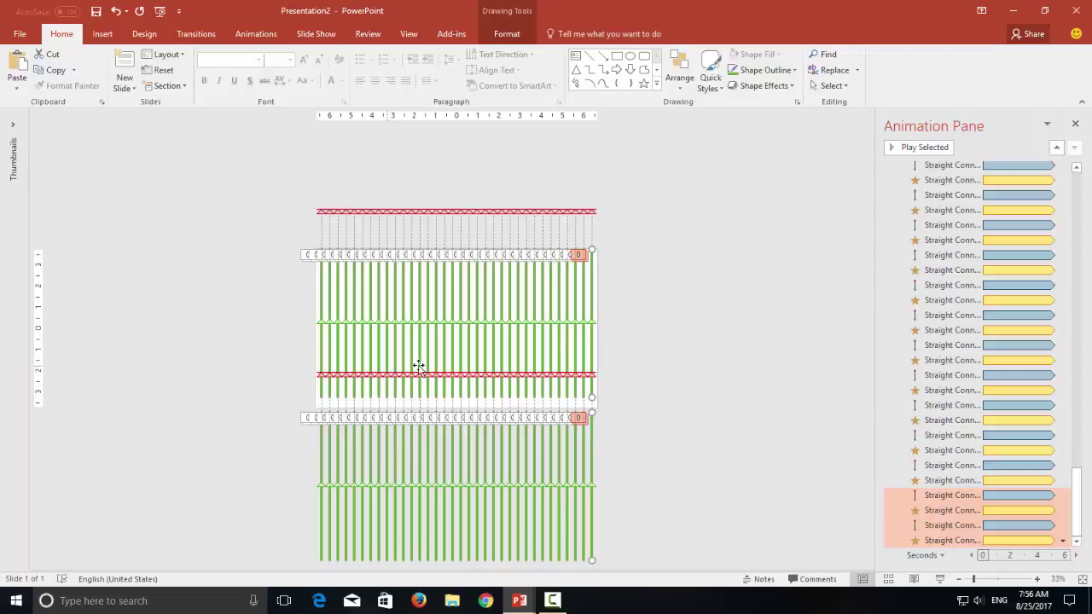
{"action": "left_click", "coordinate": [658, 370]}
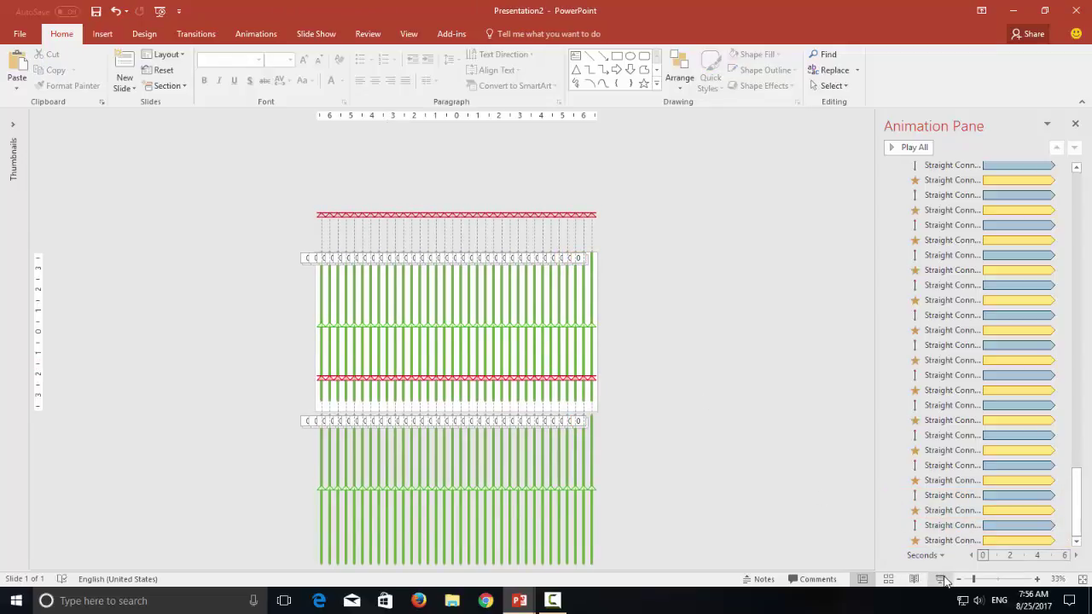
Preview the slide show, exit with Esc, then widen the Animation Pane and scroll its list to the top.
{"action": "left_click", "coordinate": [942, 580]}
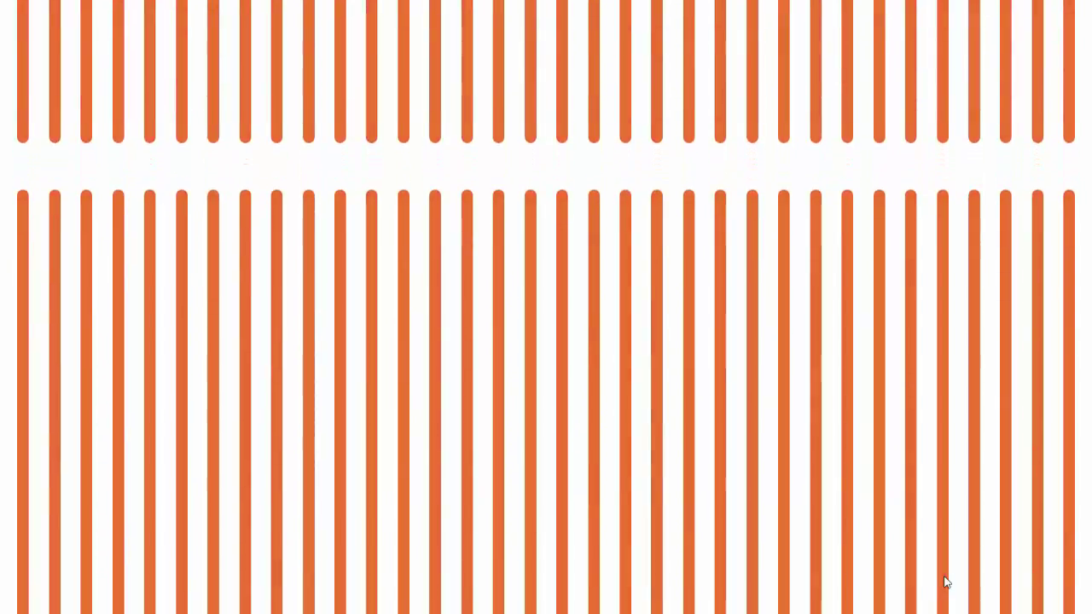
{"action": "key", "text": "Escape"}
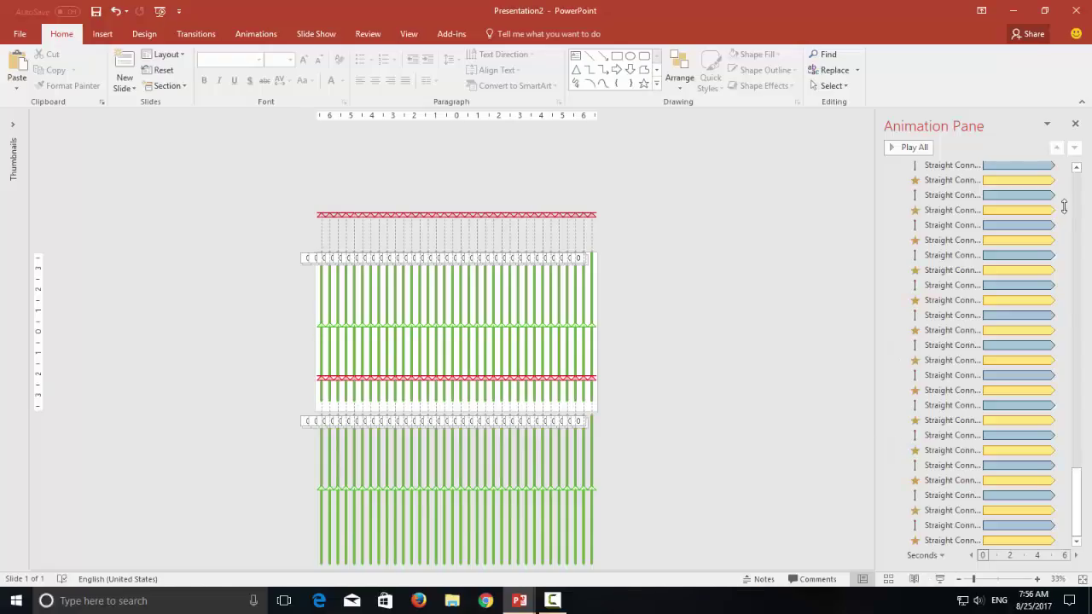
{"action": "left_click_drag", "start_coordinate": [876, 194], "coordinate": [817, 194]}
{"action": "left_click_drag", "start_coordinate": [1079, 492], "coordinate": [1075, 181]}
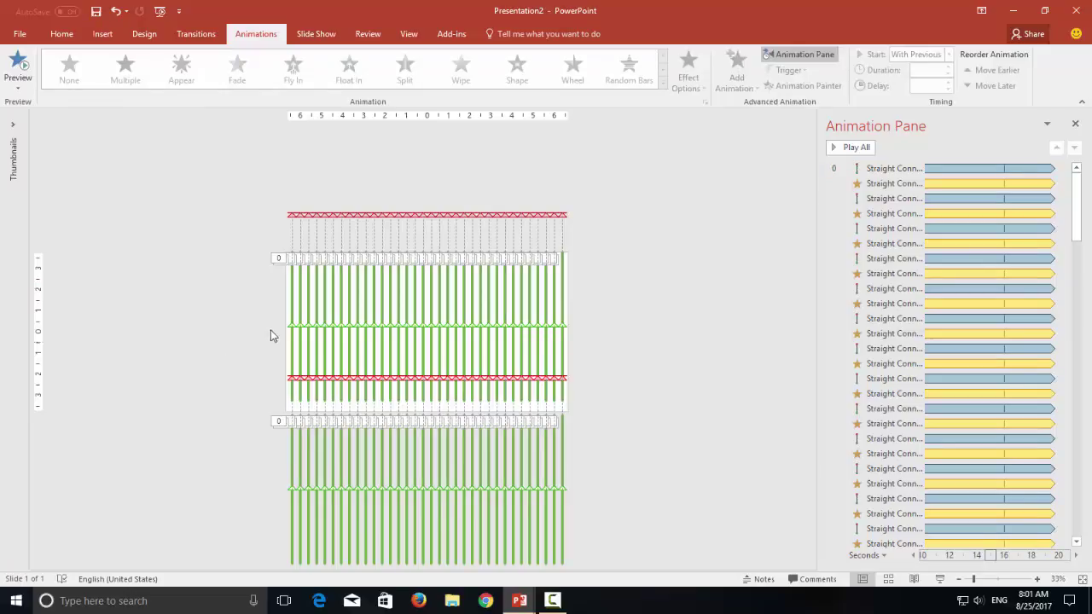
Check the first line pair's effects, then select Animation Pane rows 5–8 for the second pair.
{"action": "scroll", "coordinate": [280, 377], "scroll_direction": "up", "scroll_amount": 2}
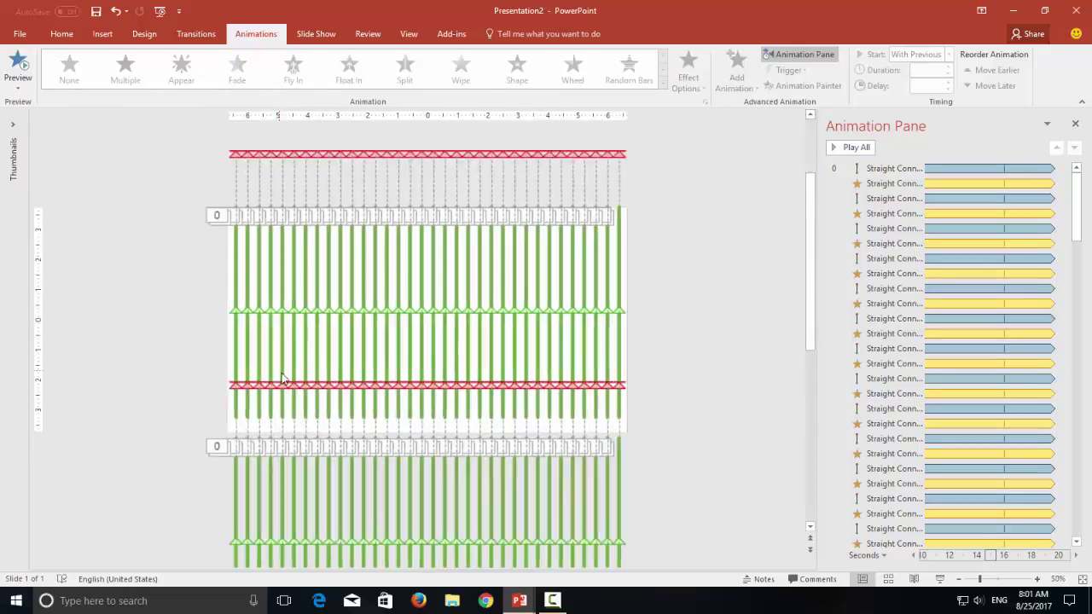
{"action": "left_click", "coordinate": [906, 168]}
{"action": "left_click", "coordinate": [902, 182]}
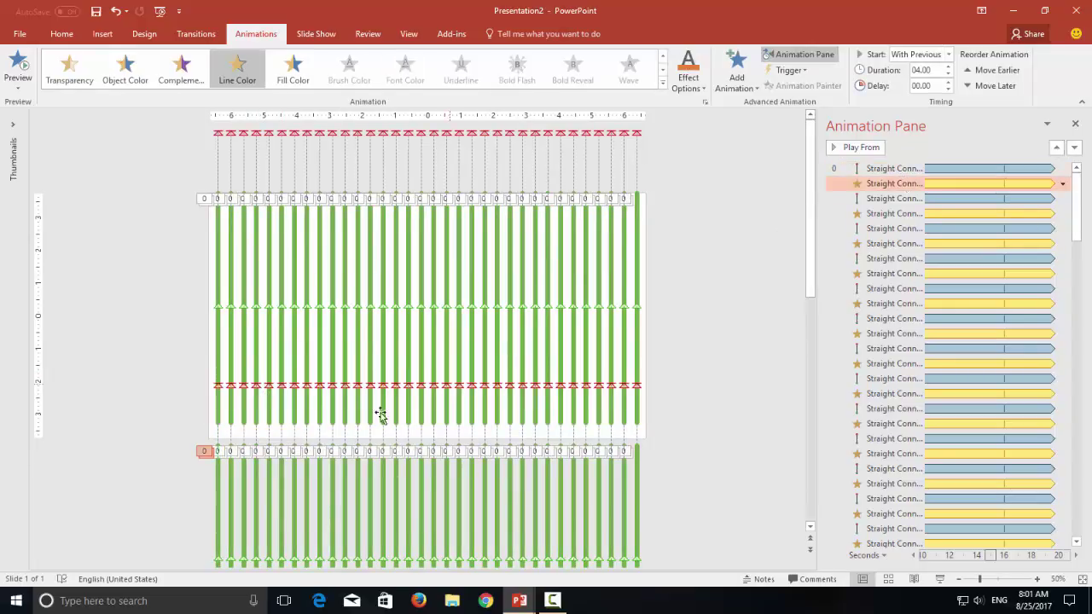
{"action": "left_click", "coordinate": [214, 475]}
{"action": "left_click", "coordinate": [912, 199]}
{"action": "left_click", "coordinate": [900, 213]}
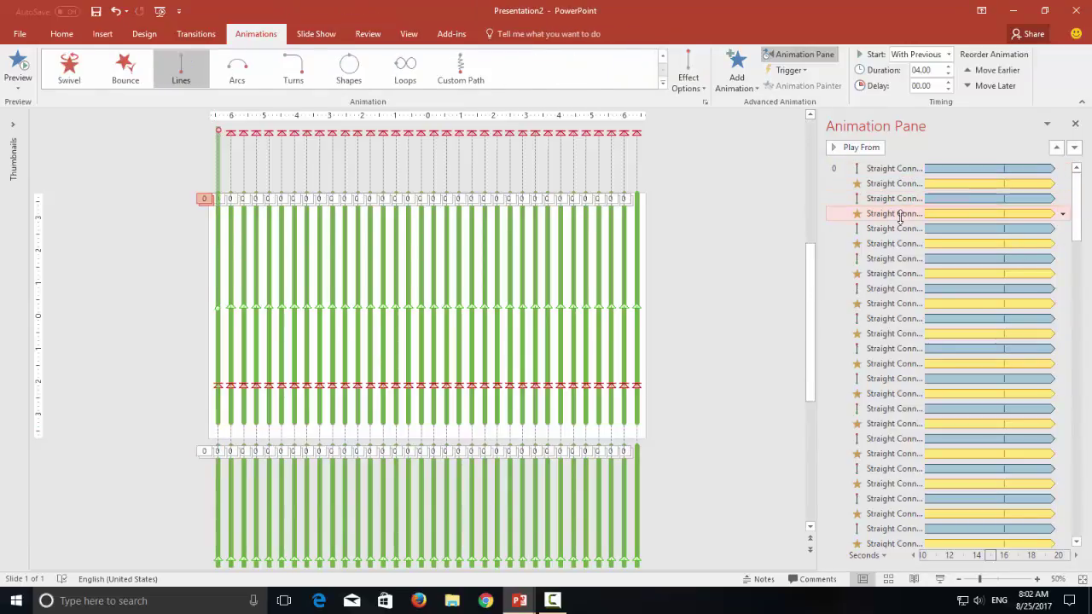
{"action": "left_click", "coordinate": [214, 243]}
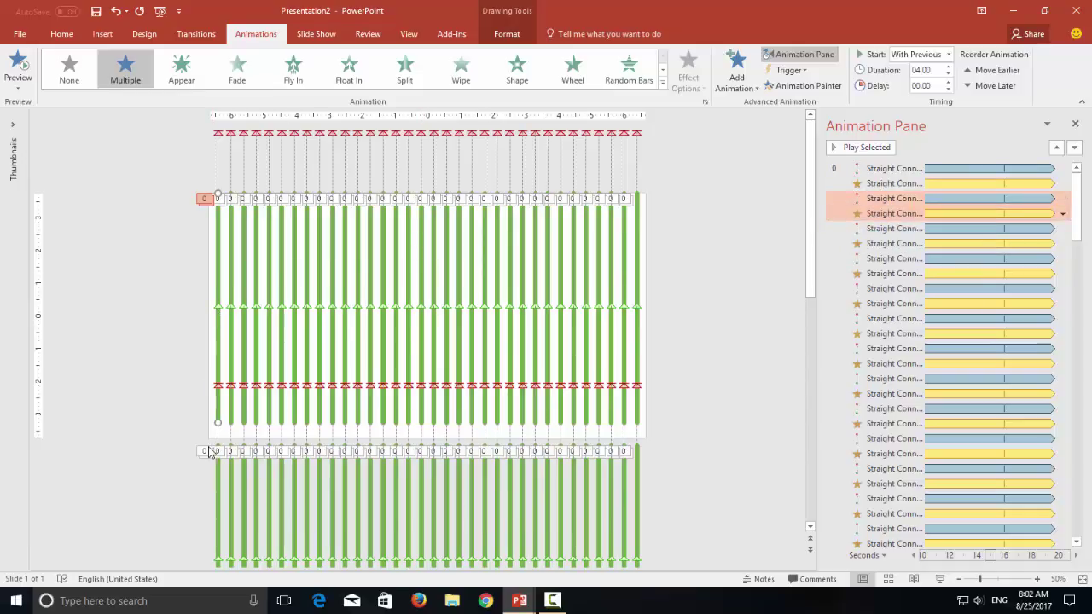
{"action": "left_click", "coordinate": [893, 271]}
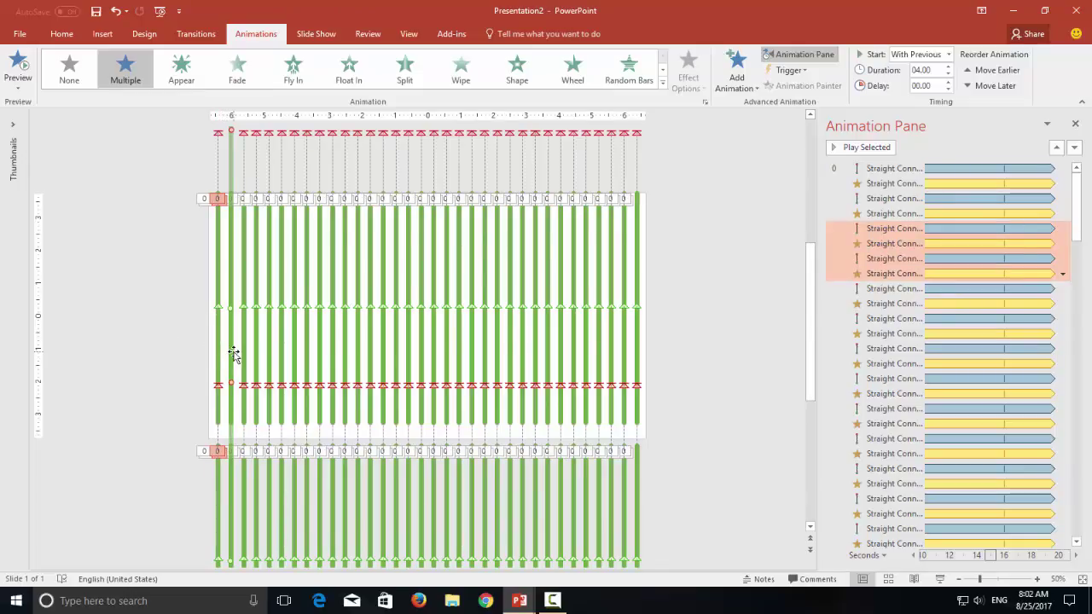
{"action": "left_click", "coordinate": [893, 229], "text": "shift"}
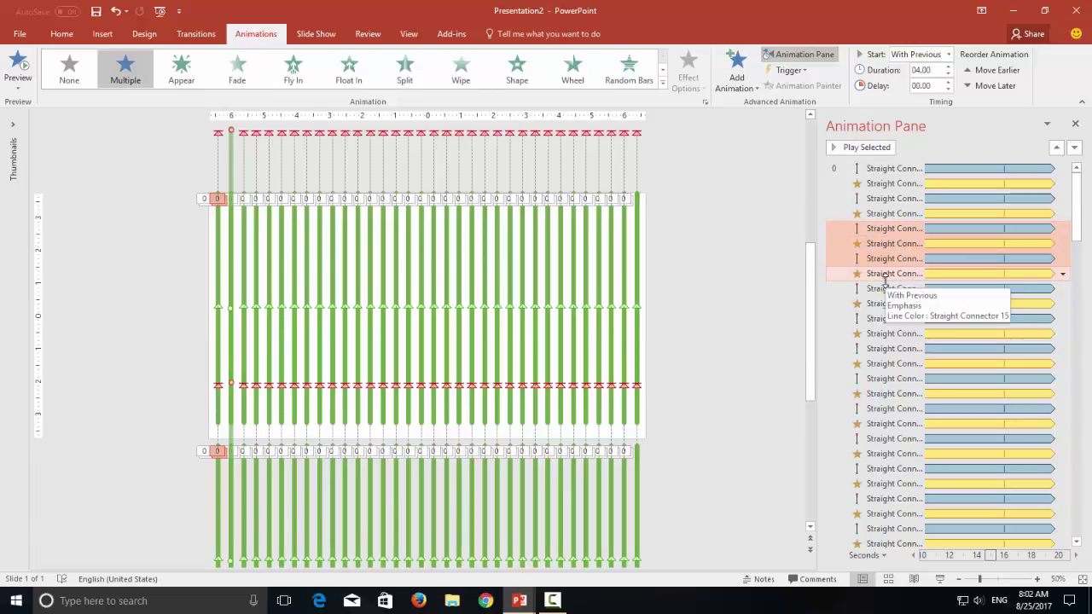
Give the selected second-pair animations a 0.5-second delay.
{"action": "left_click", "coordinate": [935, 87]}
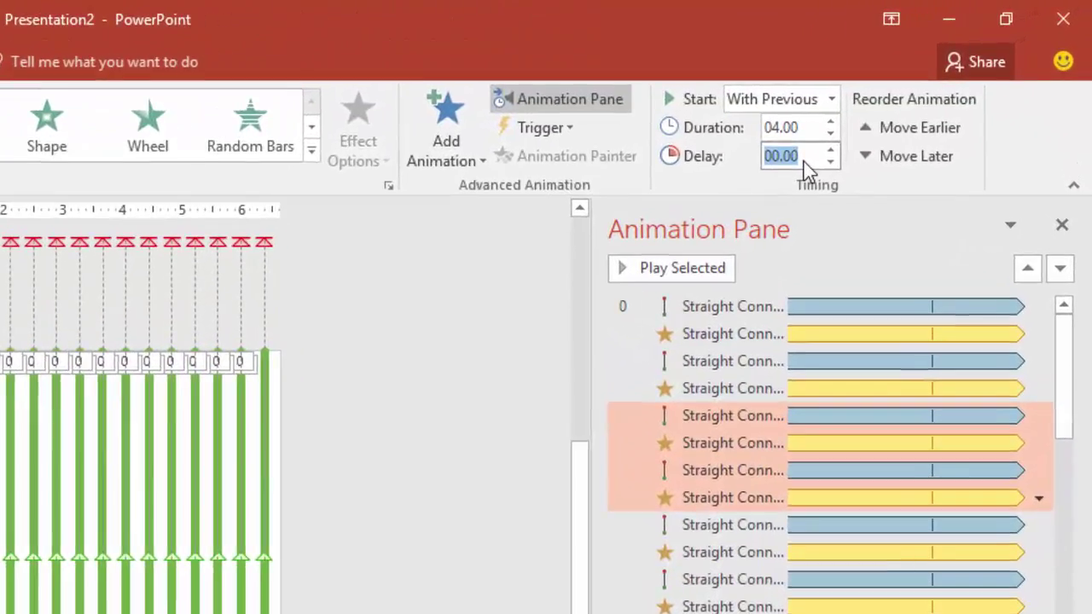
{"action": "type", "text": ".5"}
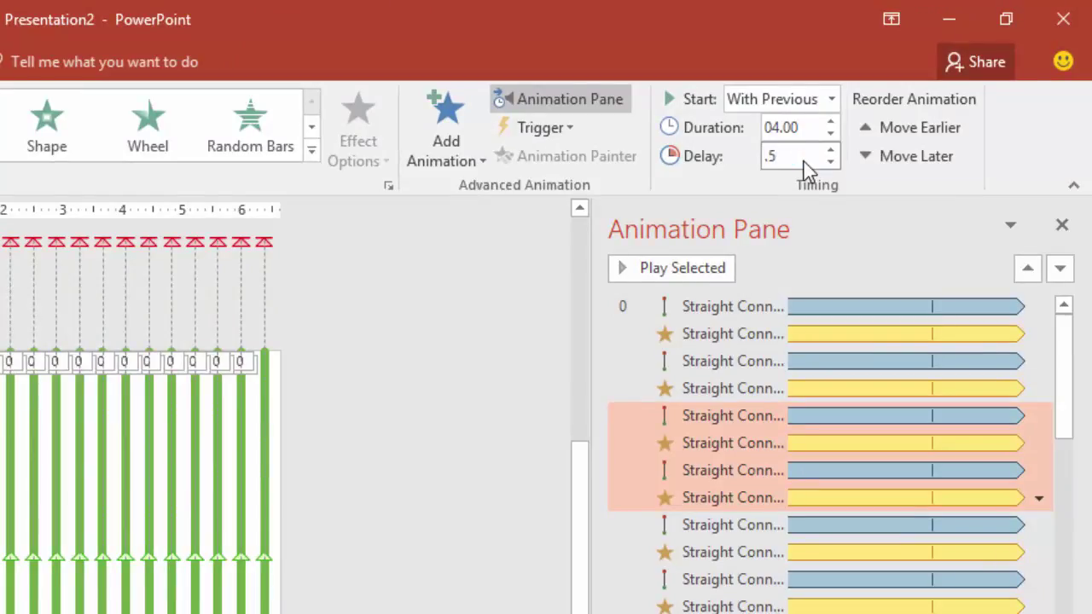
{"action": "key", "text": "Return"}
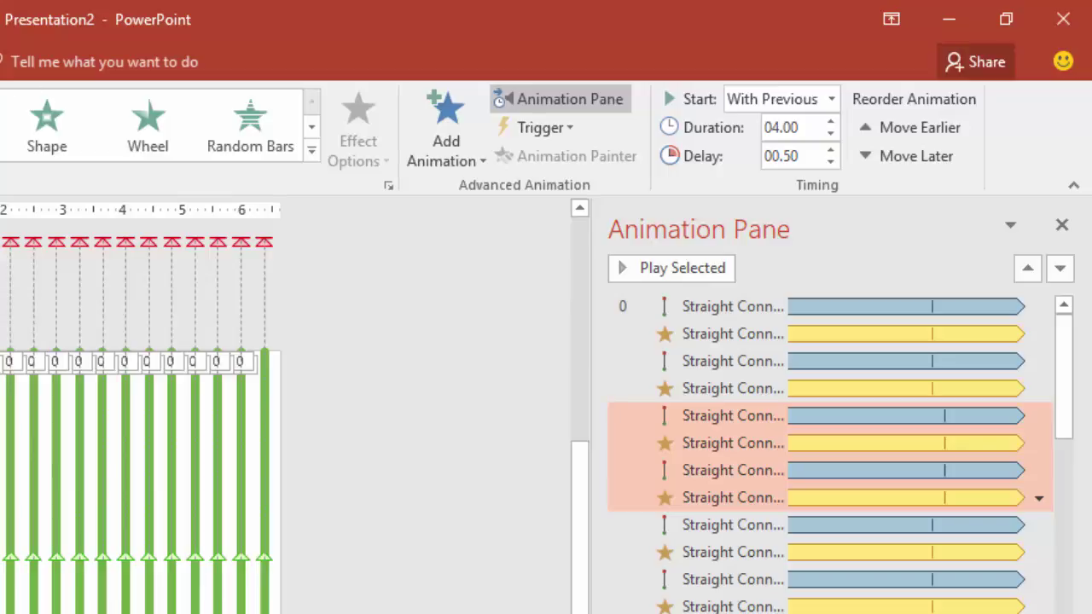
Select the third line pair's four animations and set their delay to 1 second.
{"action": "mouse_move", "coordinate": [1073, 341]}
{"action": "left_mouse_down"}
{"action": "mouse_move", "coordinate": [1077, 367]}
{"action": "mouse_move", "coordinate": [1070, 309]}
{"action": "mouse_move", "coordinate": [1070, 353]}
{"action": "mouse_move", "coordinate": [1077, 327]}
{"action": "left_mouse_up"}
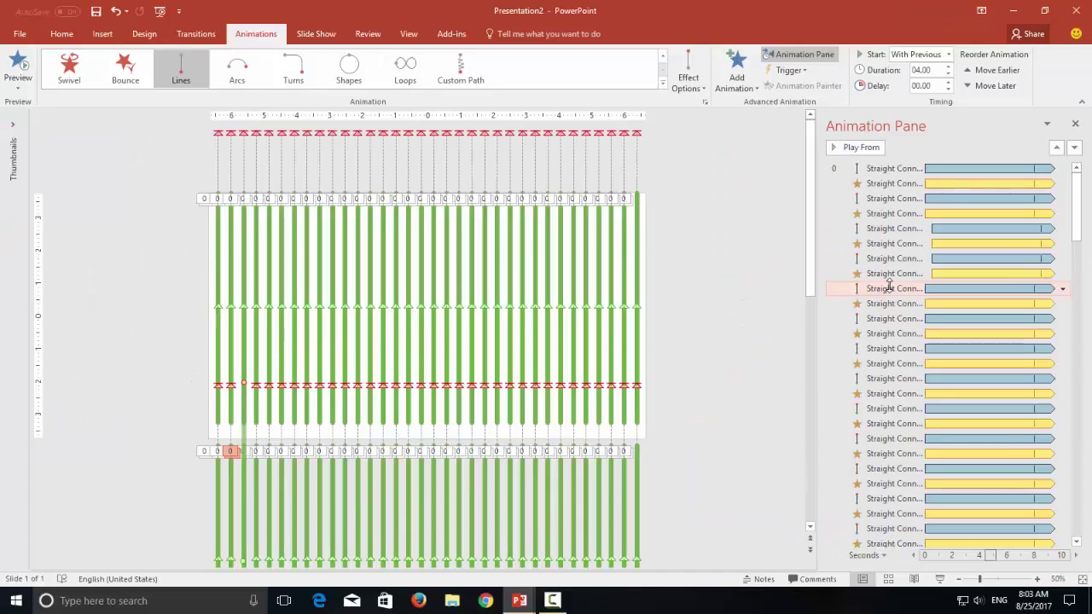
{"action": "left_click", "coordinate": [892, 288]}
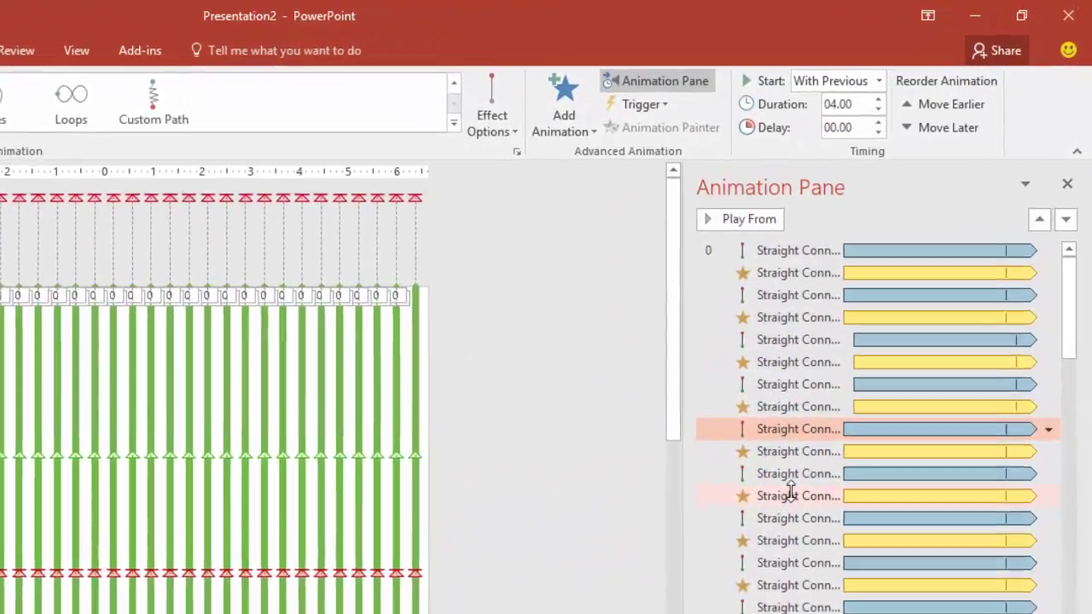
{"action": "left_click", "coordinate": [889, 334], "text": "shift"}
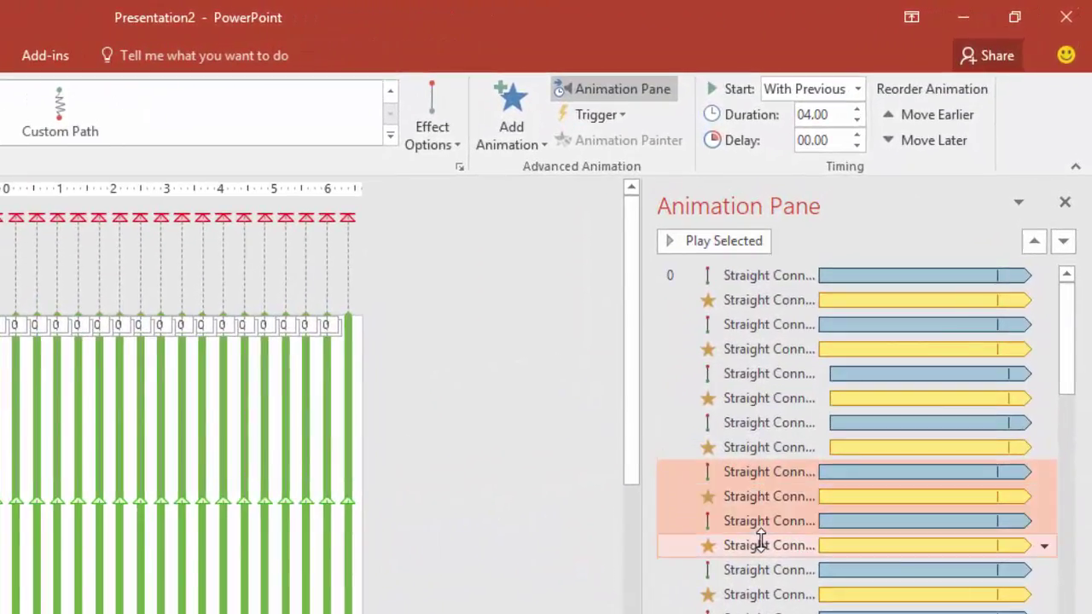
{"action": "left_click", "coordinate": [823, 142]}
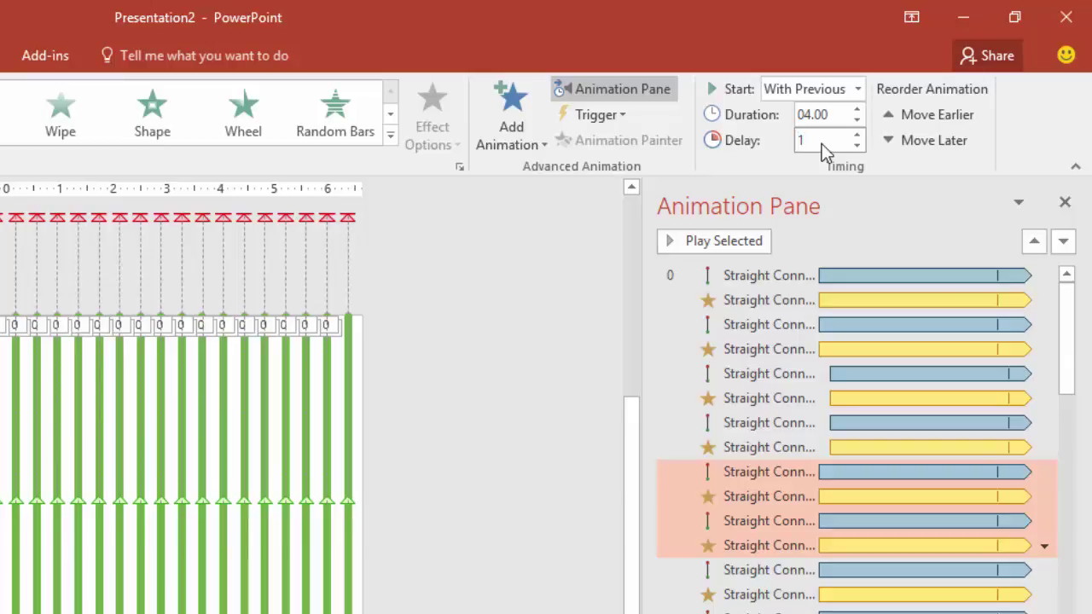
{"action": "type", "text": "1"}
{"action": "key", "text": "Return"}
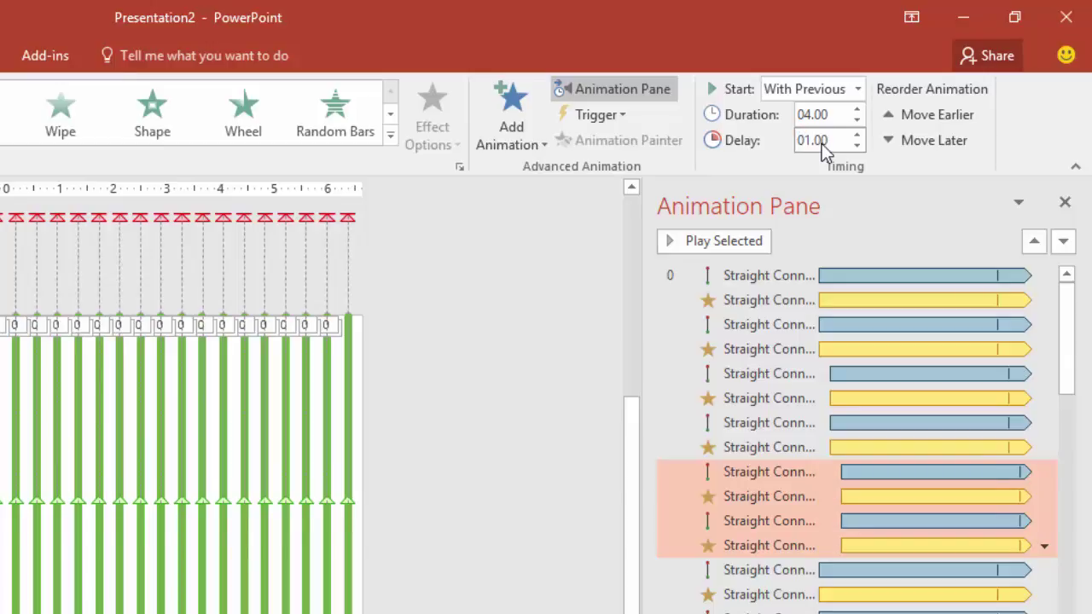
Select the fourth line pair's animations and set their delay to 1.5 seconds.
{"action": "left_click", "coordinate": [771, 570]}
{"action": "left_click", "coordinate": [770, 595], "text": "ctrl"}
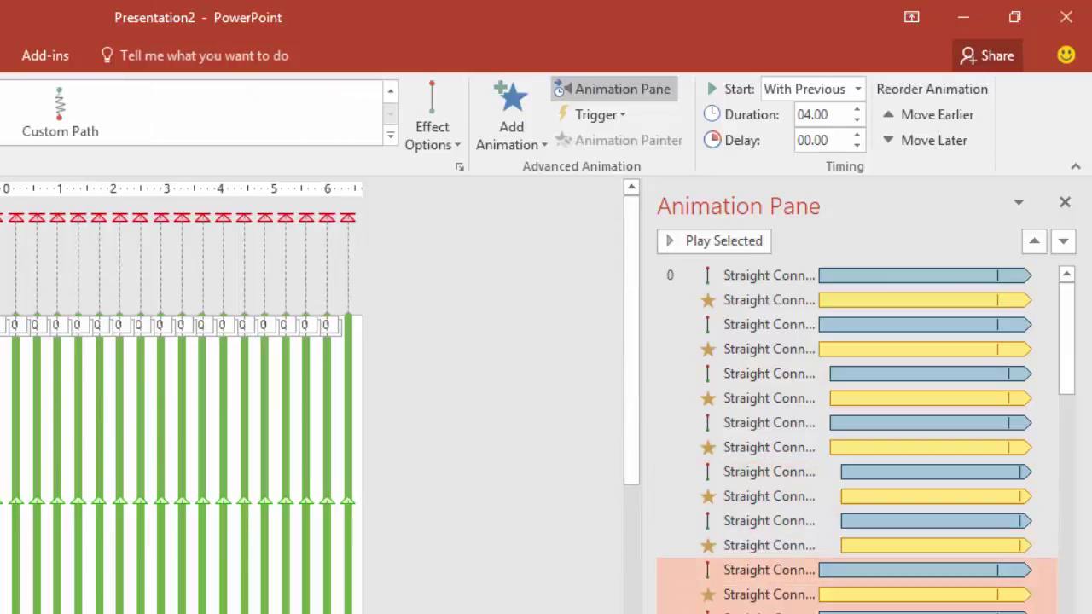
{"action": "double_click", "coordinate": [821, 143]}
{"action": "type", "text": "1.5"}
{"action": "key", "text": "Return"}
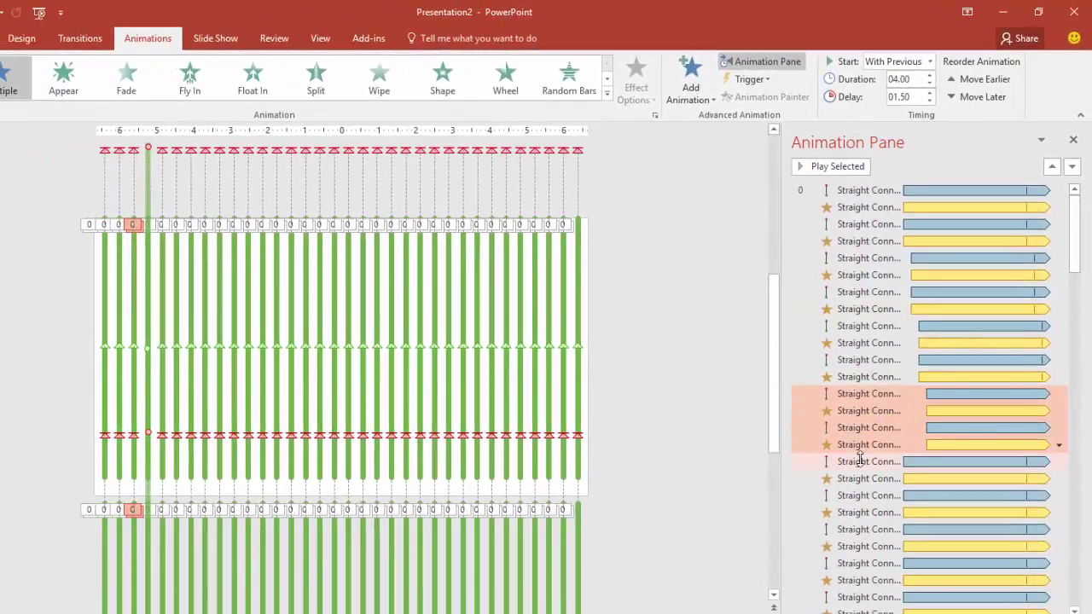
Give the fifth line pair's animations a 2-second delay and the next pair 2.5 seconds.
{"action": "left_click", "coordinate": [860, 461]}
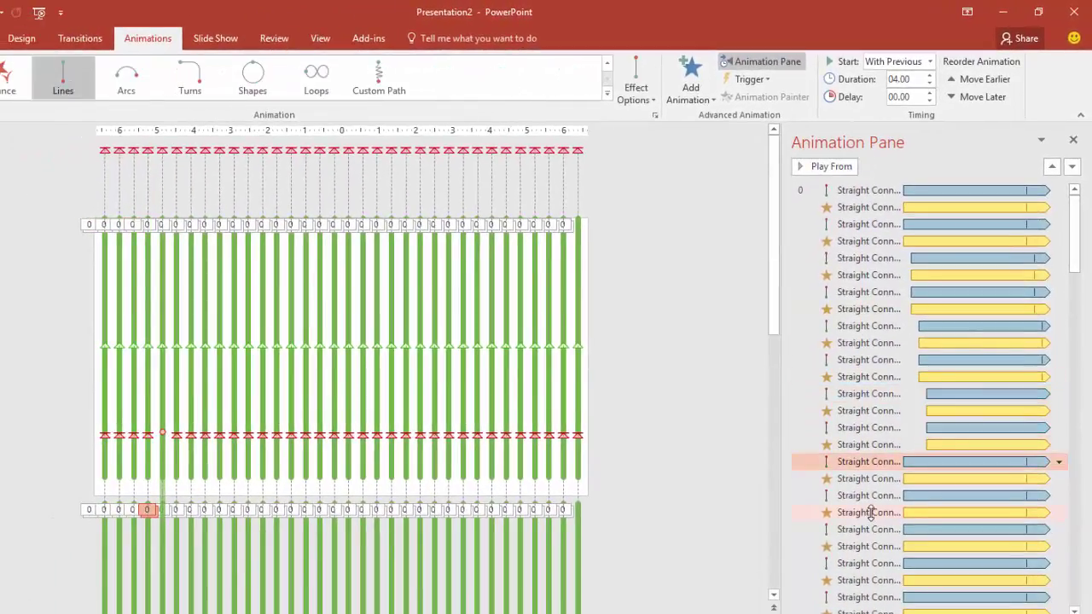
{"action": "left_click", "coordinate": [870, 512], "text": "shift"}
{"action": "double_click", "coordinate": [908, 98]}
{"action": "type", "text": "2"}
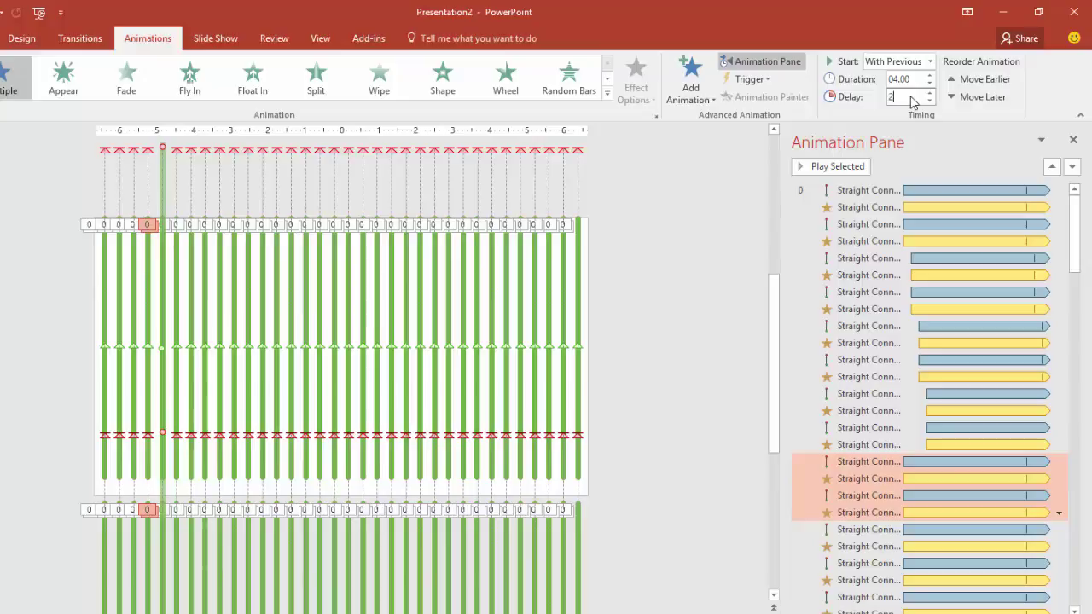
{"action": "key", "text": "Return"}
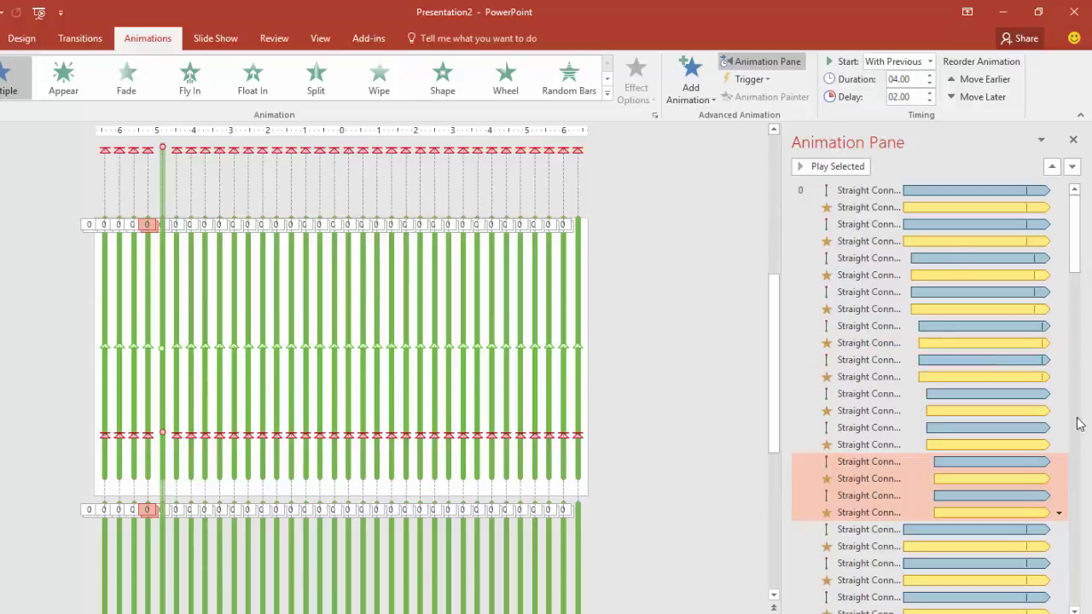
{"action": "left_click_drag", "start_coordinate": [1080, 244], "coordinate": [1080, 284]}
{"action": "left_click", "coordinate": [858, 299]}
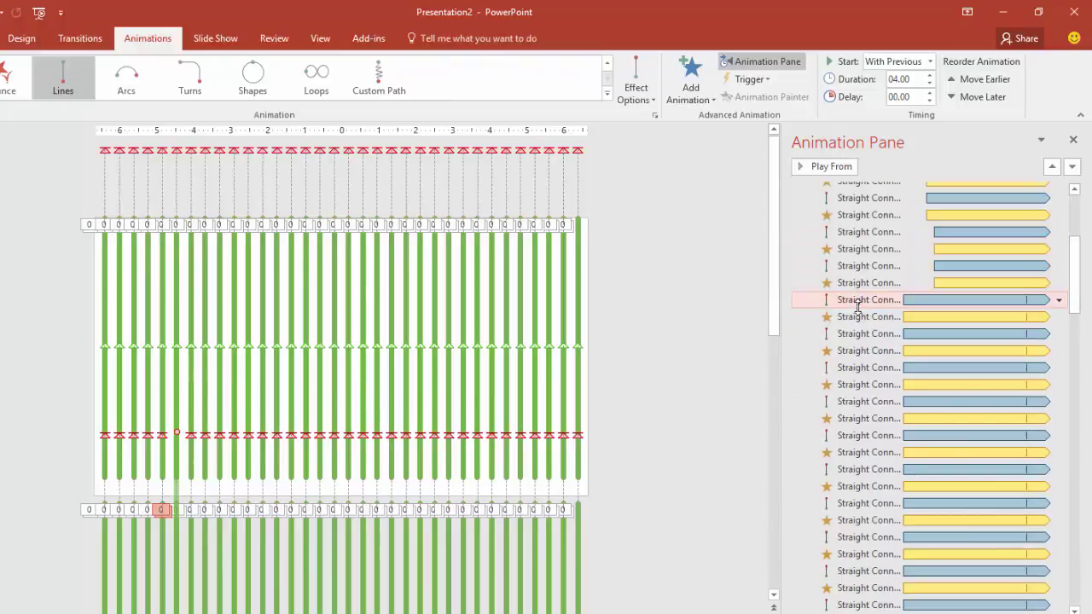
{"action": "left_click", "coordinate": [859, 351], "text": "shift"}
{"action": "double_click", "coordinate": [912, 94]}
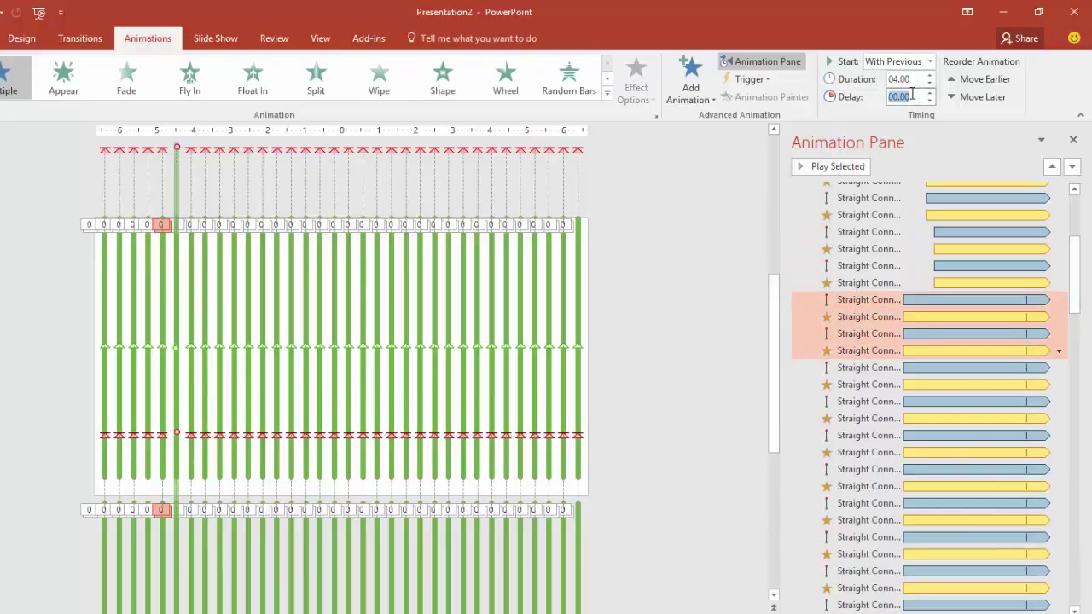
{"action": "type", "text": "2.50"}
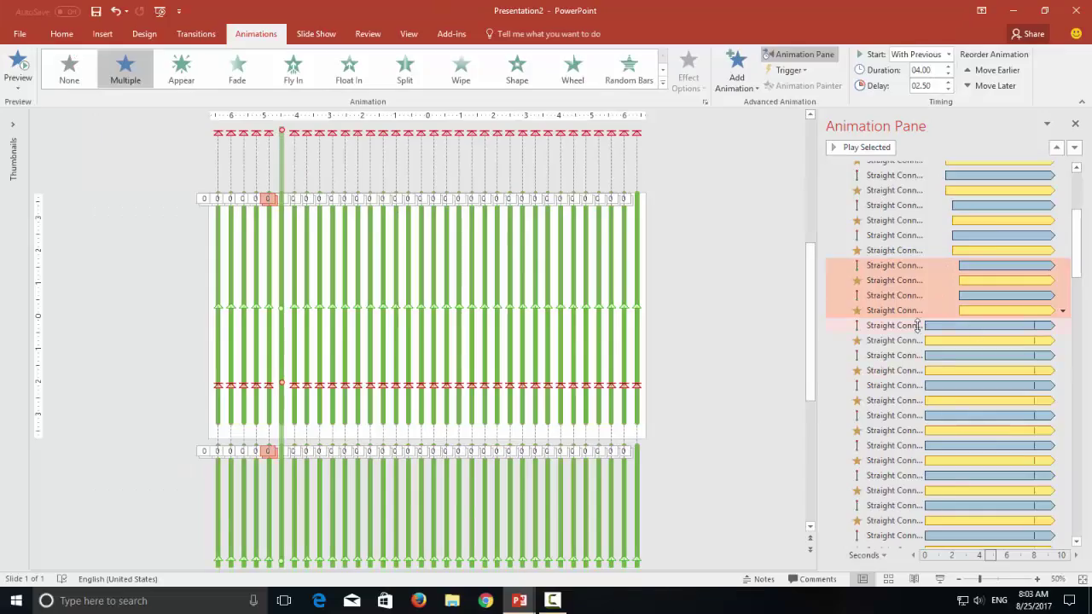
Set the next two groups of four animations to 3 and 4 second delays.
{"action": "left_click", "coordinate": [859, 365]}
{"action": "left_click", "coordinate": [859, 416], "text": "shift"}
{"action": "double_click", "coordinate": [912, 93]}
{"action": "type", "text": "3"}
{"action": "key", "text": "Return"}
{"action": "left_click", "coordinate": [874, 434]}
{"action": "left_click", "coordinate": [900, 431], "text": "shift"}
{"action": "double_click", "coordinate": [922, 85]}
{"action": "type", "text": "4"}
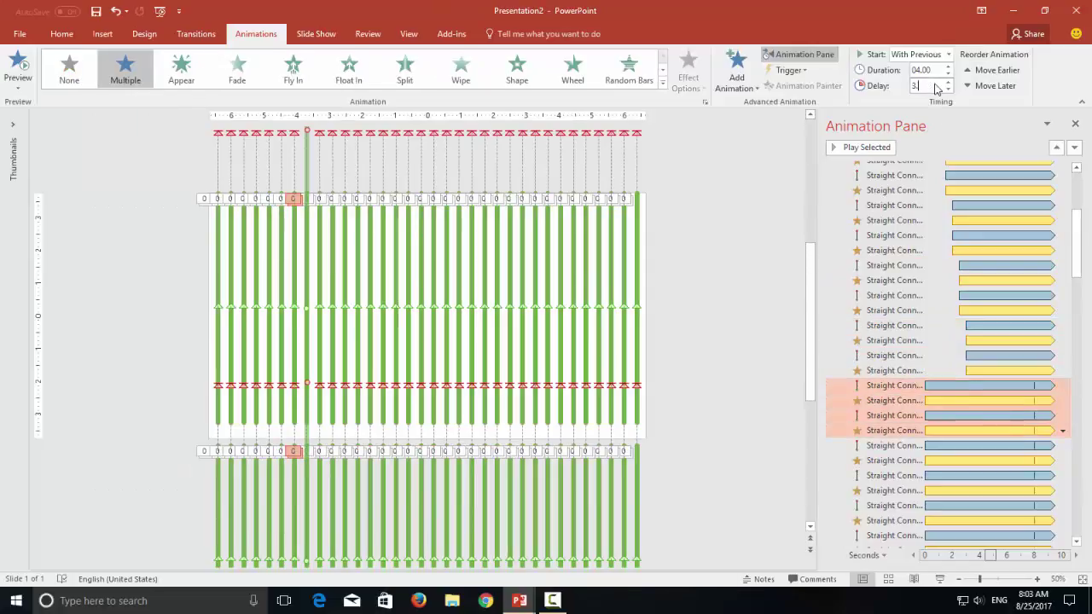
{"action": "key", "text": "Return"}
Set the following two groups of four animations to 4.5 and 5 second delays.
{"action": "scroll", "coordinate": [912, 260], "scroll_direction": "down", "scroll_amount": 4}
{"action": "left_click", "coordinate": [912, 260]}
{"action": "left_click", "coordinate": [896, 305], "text": "shift"}
{"action": "double_click", "coordinate": [922, 85]}
{"action": "type", "text": "4.5"}
{"action": "left_click", "coordinate": [896, 320]}
{"action": "left_click", "coordinate": [896, 365], "text": "shift"}
{"action": "double_click", "coordinate": [921, 85]}
{"action": "type", "text": "5"}
{"action": "left_click", "coordinate": [895, 381]}
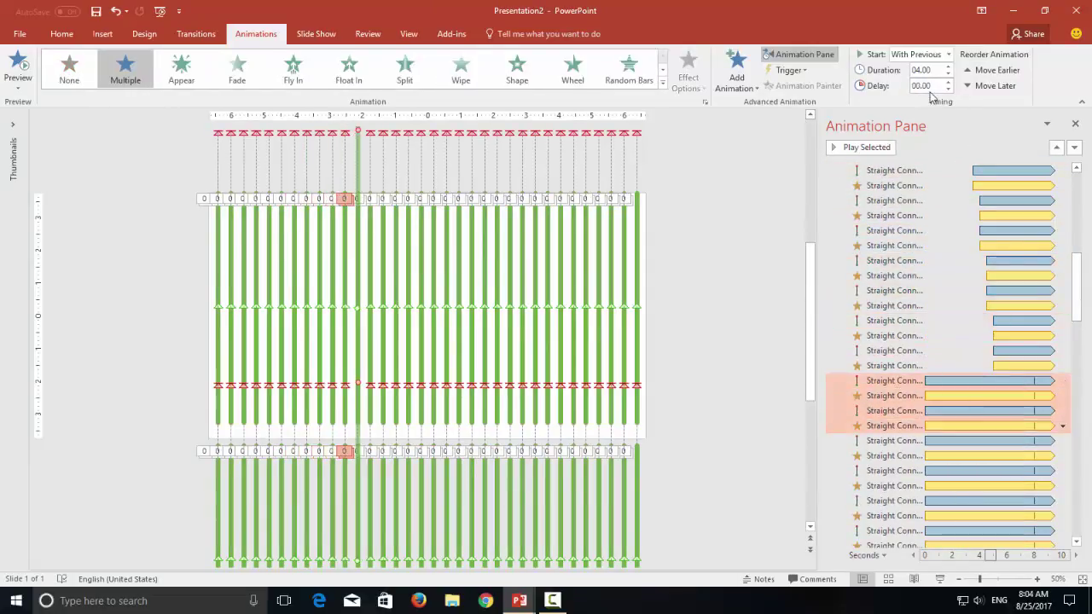
{"action": "scroll", "coordinate": [912, 256], "scroll_direction": "down", "scroll_amount": 3}
{"action": "key", "text": "Return"}
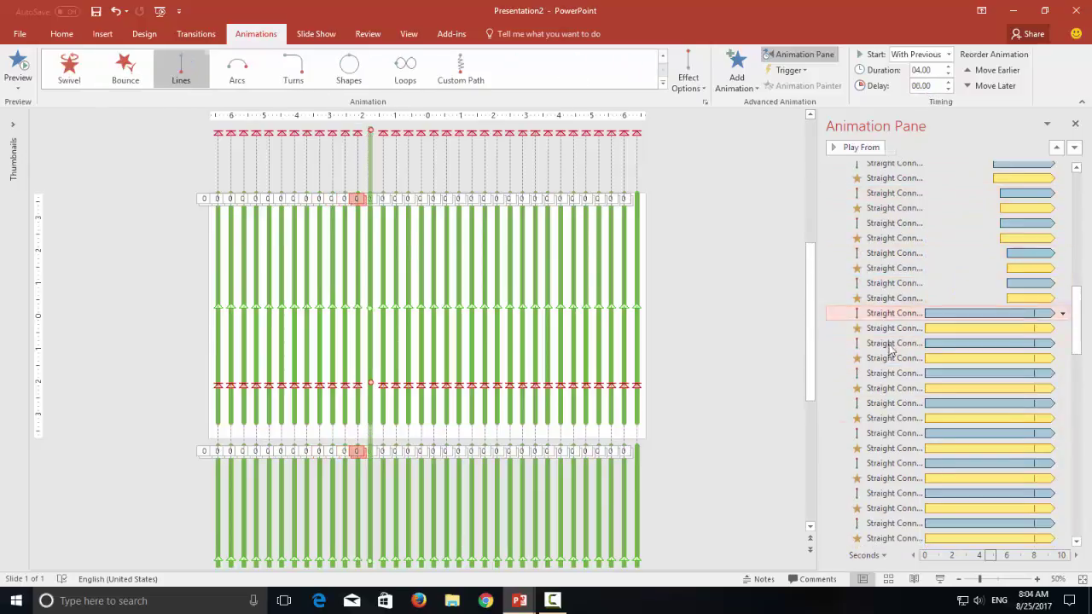
Give the next group of four animations a 7.5-second delay.
{"action": "scroll", "coordinate": [938, 341], "scroll_direction": "down", "scroll_amount": 3}
{"action": "left_click", "coordinate": [895, 232]}
{"action": "left_click", "coordinate": [894, 273], "text": "shift"}
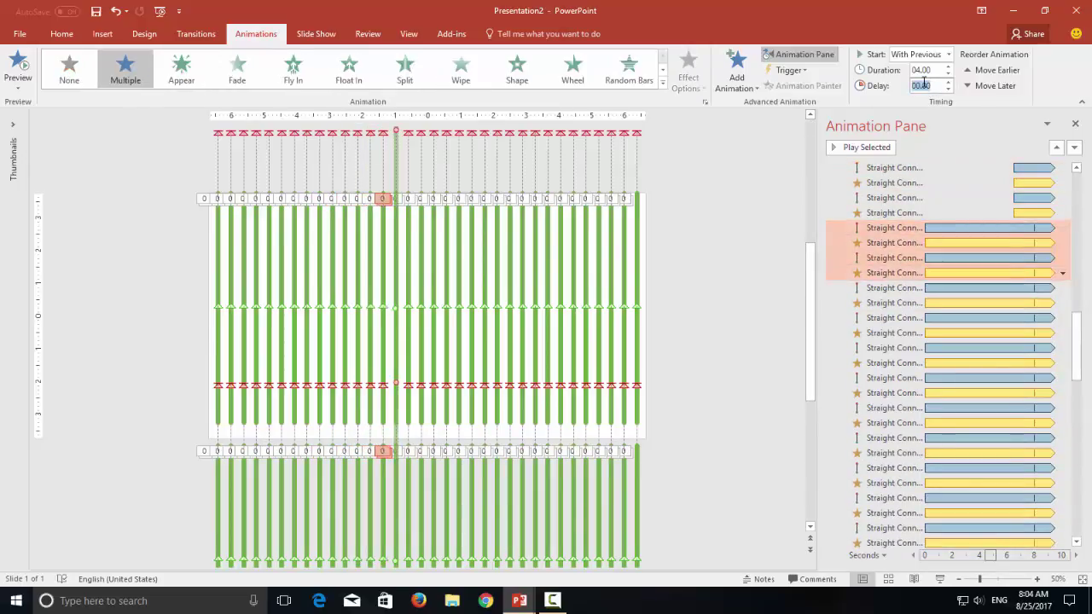
{"action": "left_click", "coordinate": [894, 287]}
{"action": "left_click", "coordinate": [894, 333], "text": "shift"}
{"action": "left_click", "coordinate": [925, 86]}
{"action": "type", "text": "7.5"}
{"action": "key", "text": "Return"}
Give the following group of four animations a 9-second delay.
{"action": "left_click", "coordinate": [895, 348]}
{"action": "left_click", "coordinate": [894, 393], "text": "shift"}
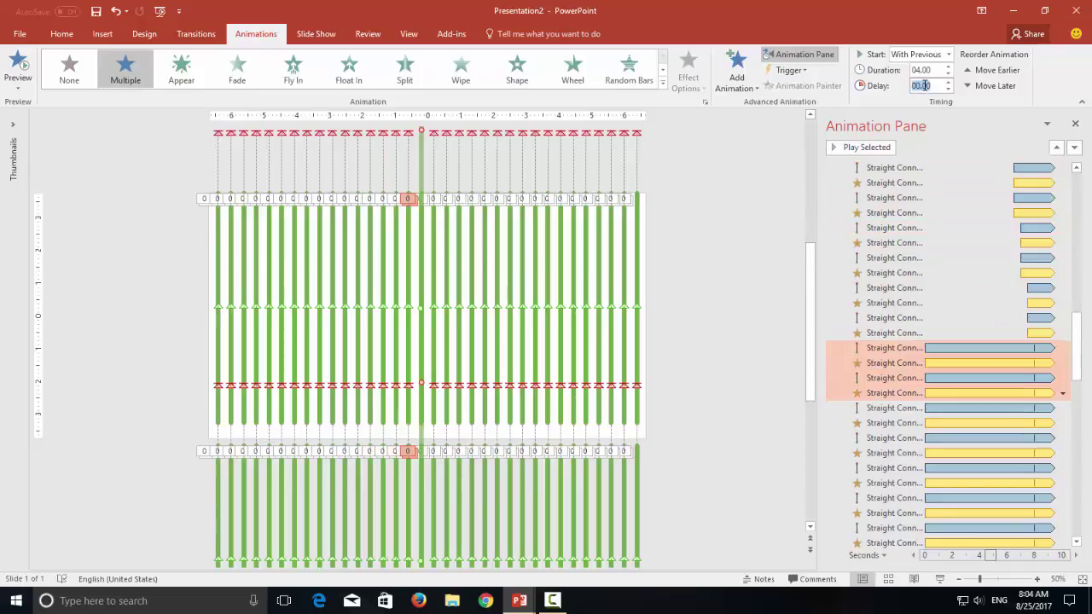
{"action": "scroll", "coordinate": [938, 341], "scroll_direction": "down", "scroll_amount": 3}
{"action": "left_click", "coordinate": [894, 284]}
{"action": "left_click", "coordinate": [894, 329], "text": "shift"}
{"action": "left_click", "coordinate": [926, 86]}
{"action": "type", "text": "9"}
{"action": "key", "text": "Return"}
Undo the mistaken delay changes, including the wrong 10.5-second value.
{"action": "left_click", "coordinate": [894, 344]}
{"action": "left_click", "coordinate": [894, 388], "text": "shift"}
{"action": "left_click", "coordinate": [926, 85]}
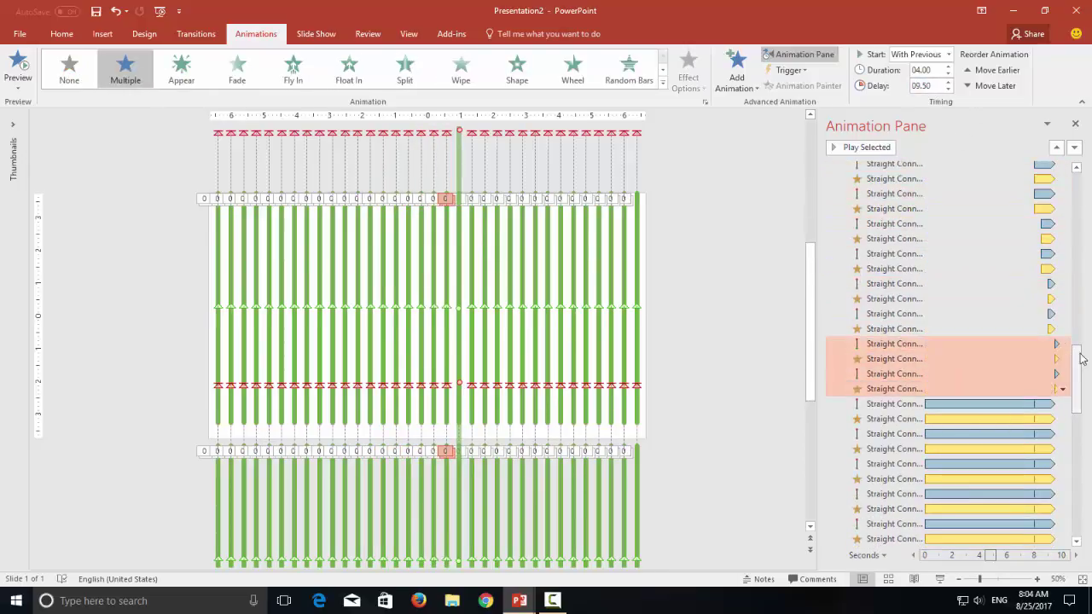
{"action": "key", "text": "ctrl+z"}
{"action": "left_click", "coordinate": [921, 86]}
{"action": "left_click", "coordinate": [894, 284]}
{"action": "left_click", "coordinate": [894, 329], "text": "shift"}
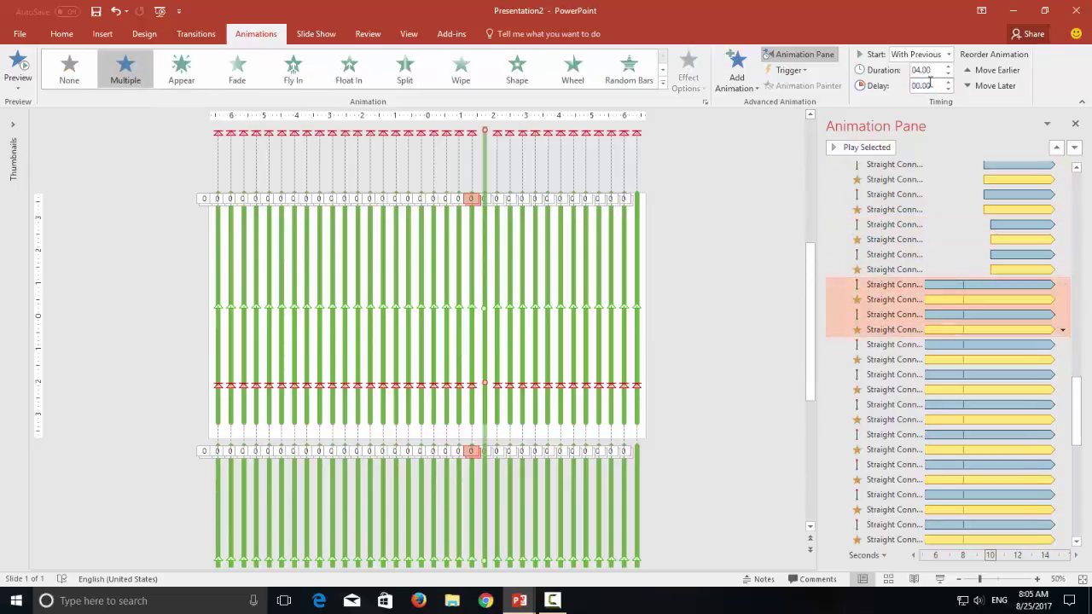
{"action": "key", "text": "ctrl+z"}
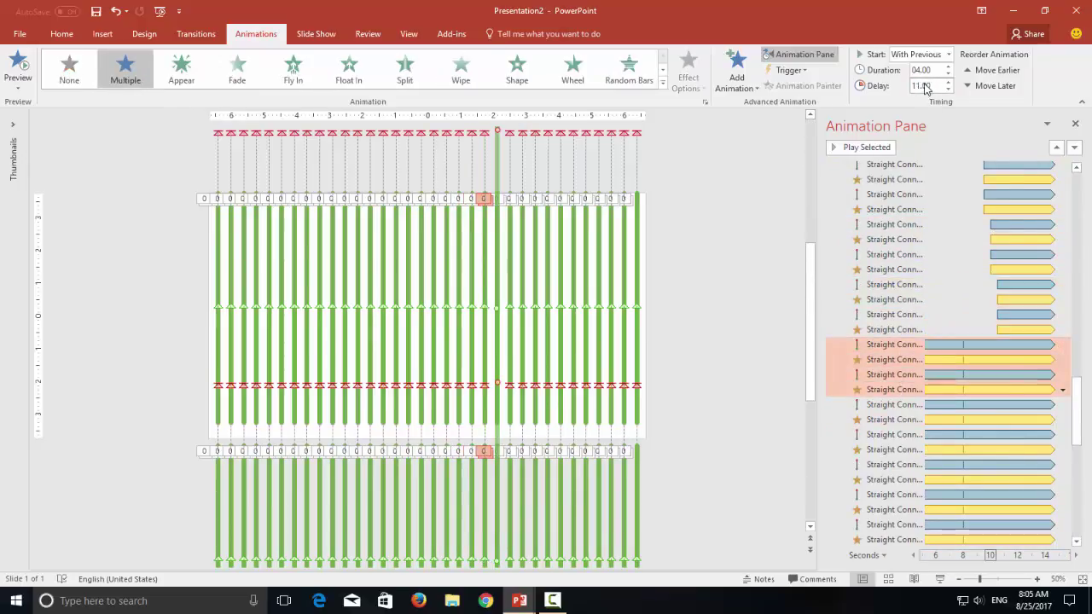
{"action": "left_click", "coordinate": [926, 86]}
Set the next groups of four animations to 12.5 and 13 second delays.
{"action": "left_click", "coordinate": [887, 340]}
{"action": "left_click", "coordinate": [887, 297], "text": "shift"}
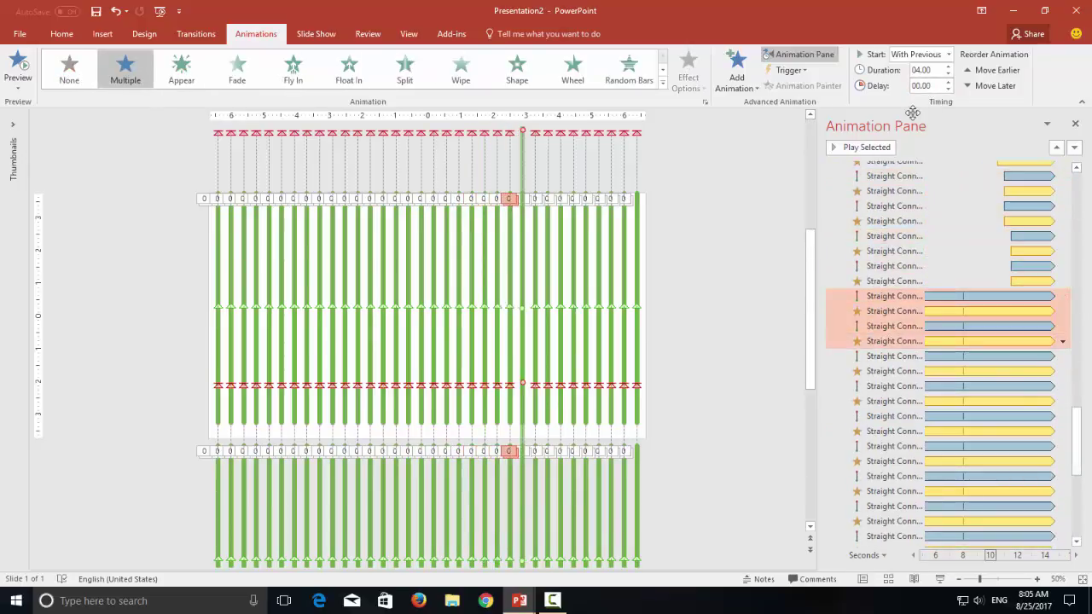
{"action": "left_click", "coordinate": [896, 356]}
{"action": "left_click", "coordinate": [896, 401], "text": "shift"}
{"action": "key", "text": "Return"}
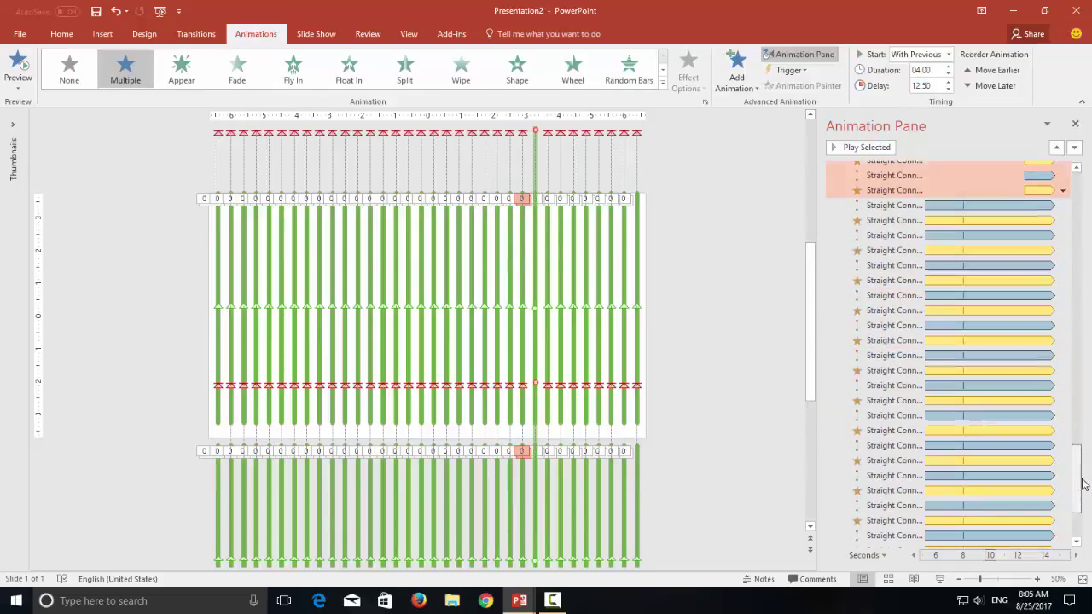
{"action": "left_click", "coordinate": [894, 199]}
{"action": "left_click", "coordinate": [894, 243], "text": "shift"}
{"action": "left_click", "coordinate": [926, 85]}
{"action": "type", "text": "13"}
{"action": "key", "text": "Return"}
{"action": "left_click", "coordinate": [894, 258]}
Give the next group of four animations a 14-second delay.
{"action": "left_click", "coordinate": [894, 303], "text": "shift"}
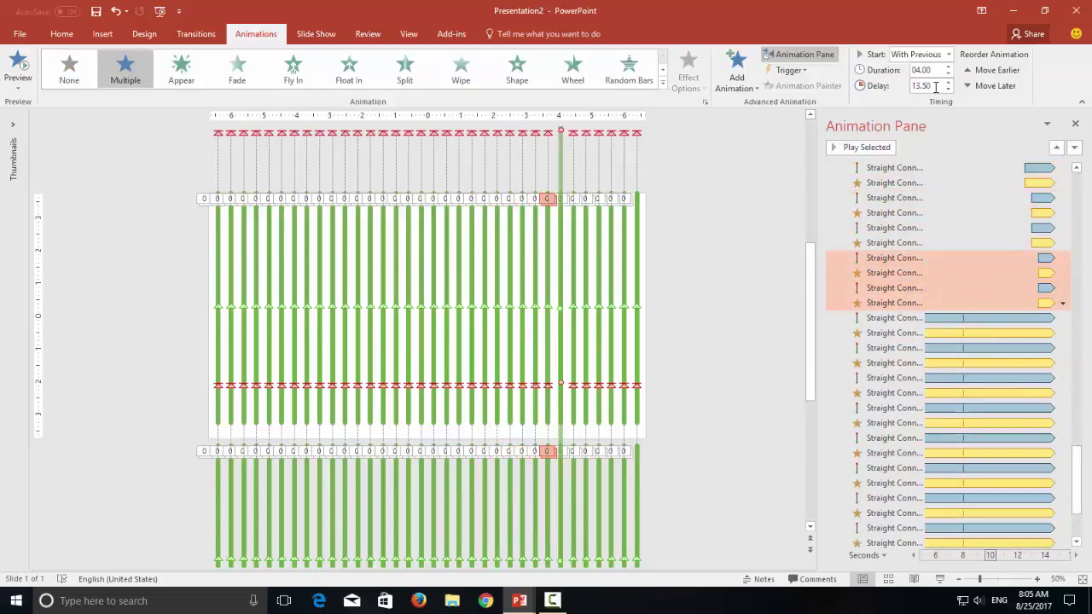
{"action": "left_click", "coordinate": [894, 317]}
{"action": "left_click", "coordinate": [895, 362], "text": "shift"}
{"action": "left_click", "coordinate": [925, 85]}
{"action": "type", "text": "14"}
{"action": "key", "text": "Return"}
{"action": "left_click", "coordinate": [894, 378]}
Give the following group of four animations a 15-second delay.
{"action": "left_click", "coordinate": [894, 423], "text": "shift"}
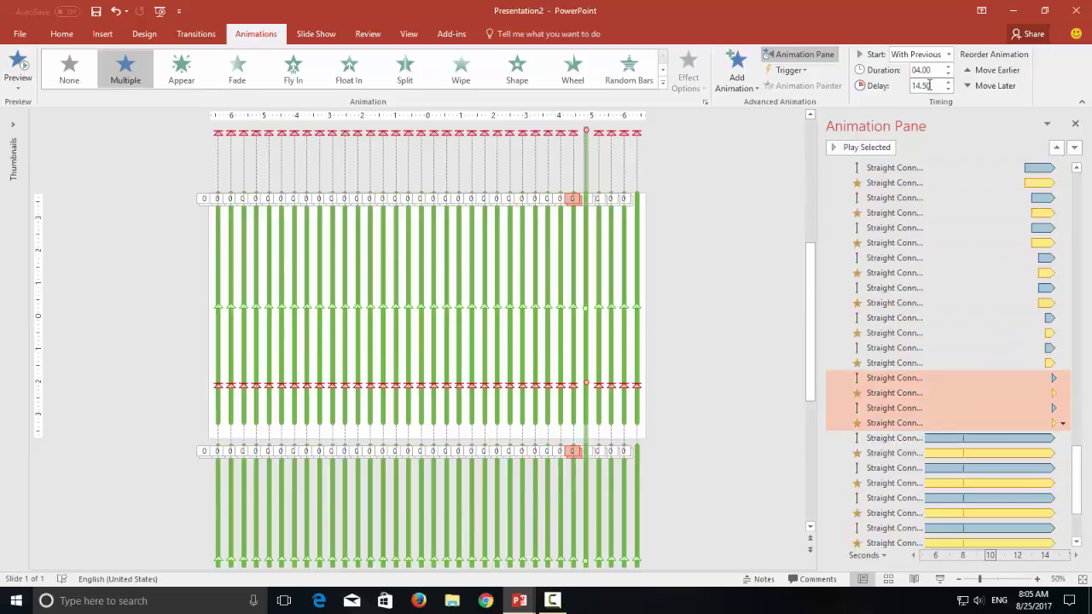
{"action": "key", "text": "Return"}
{"action": "left_click", "coordinate": [894, 315]}
{"action": "left_click", "coordinate": [894, 360], "text": "shift"}
{"action": "left_click", "coordinate": [925, 85]}
{"action": "type", "text": "15"}
{"action": "key", "text": "Return"}
{"action": "left_click", "coordinate": [894, 376]}
Select the remaining groups of four animations, up to the last group, for the final delays.
{"action": "left_click", "coordinate": [894, 421], "text": "shift"}
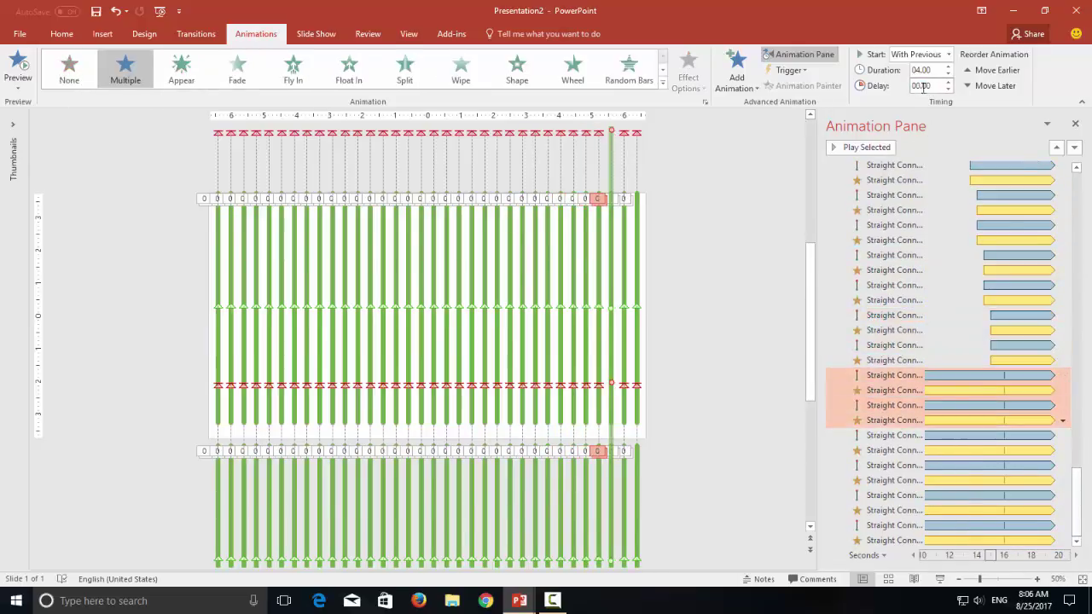
{"action": "left_click", "coordinate": [894, 435]}
{"action": "left_click", "coordinate": [894, 481], "text": "shift"}
{"action": "left_click", "coordinate": [926, 85]}
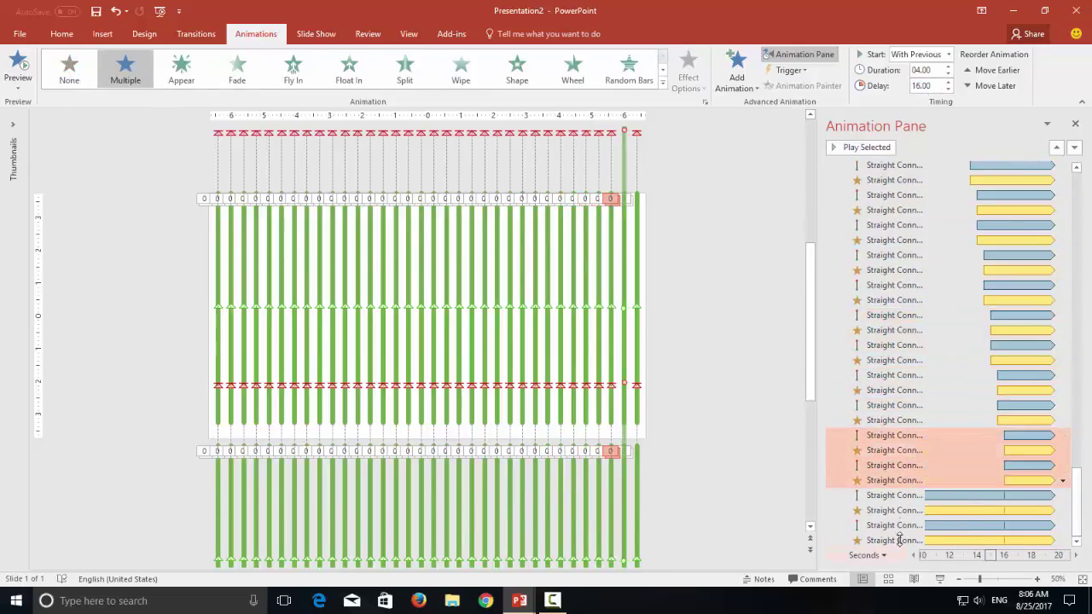
{"action": "left_click", "coordinate": [894, 495]}
{"action": "left_click", "coordinate": [894, 540], "text": "shift"}
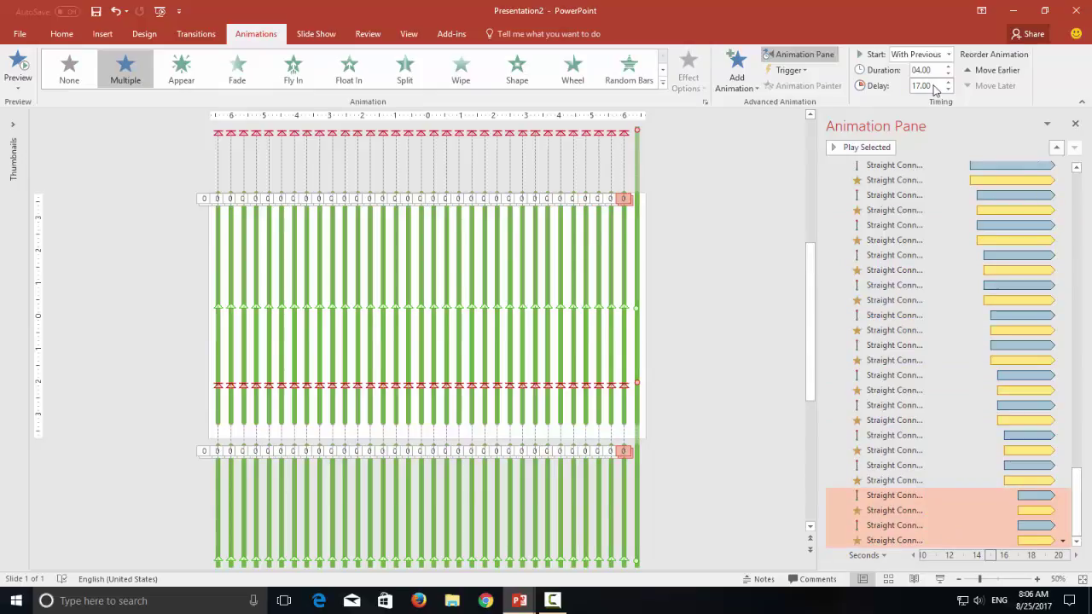
Fill the slide background with solid Black, then close the Format Background and Animation panes.
{"action": "right_click", "coordinate": [700, 241]}
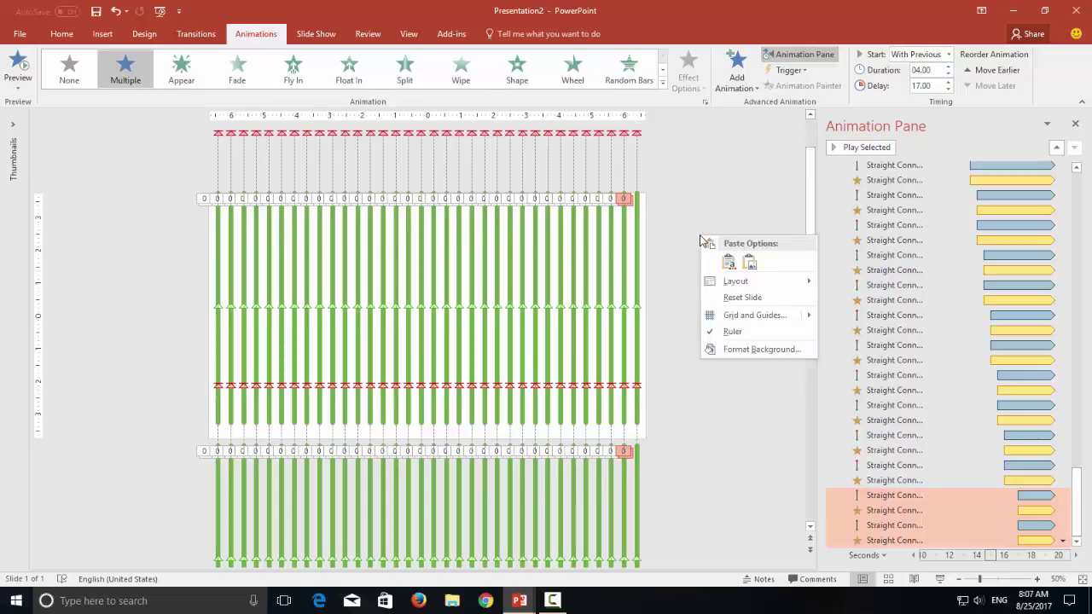
{"action": "left_click", "coordinate": [739, 352]}
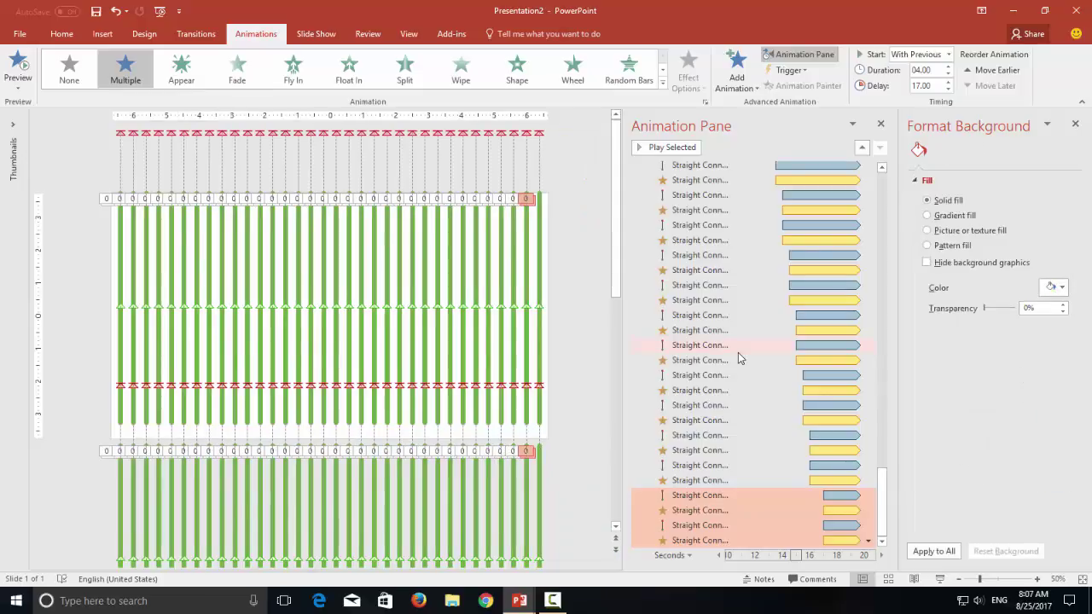
{"action": "right_click", "coordinate": [577, 232]}
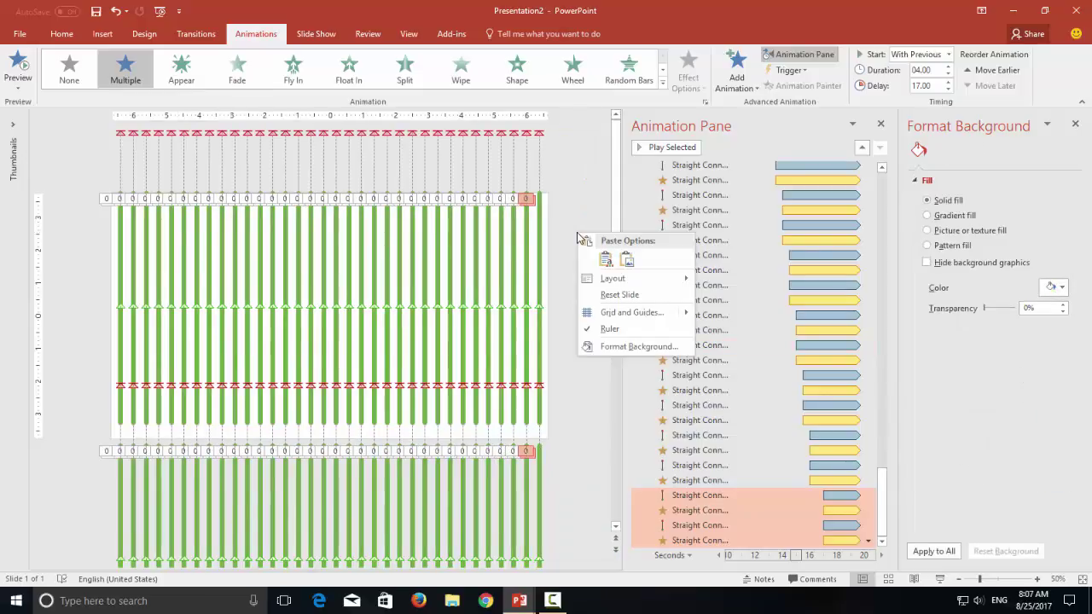
{"action": "left_click", "coordinate": [601, 347]}
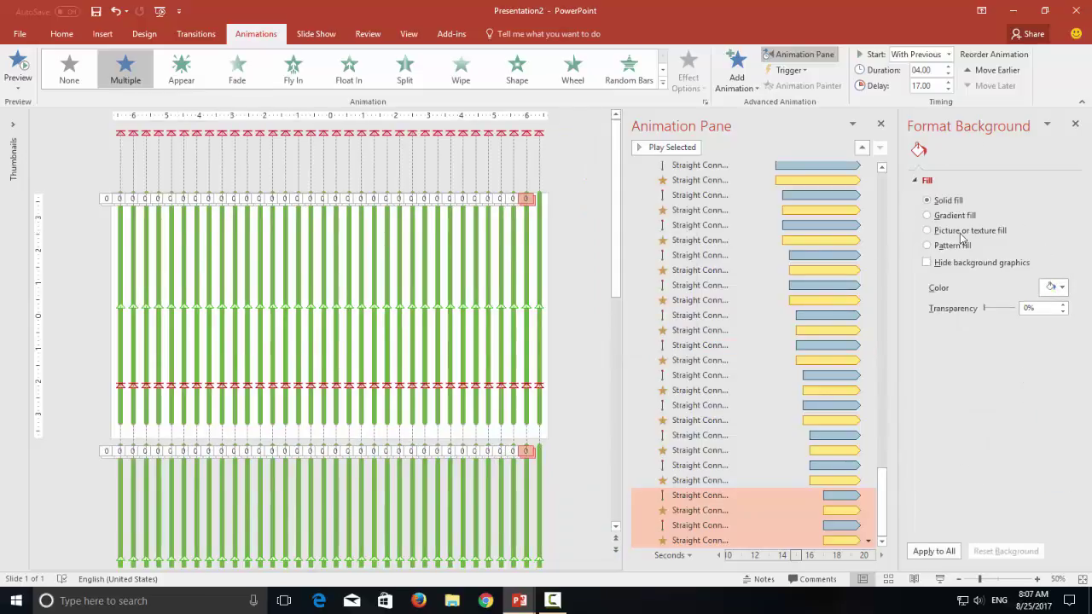
{"action": "left_click", "coordinate": [1054, 289]}
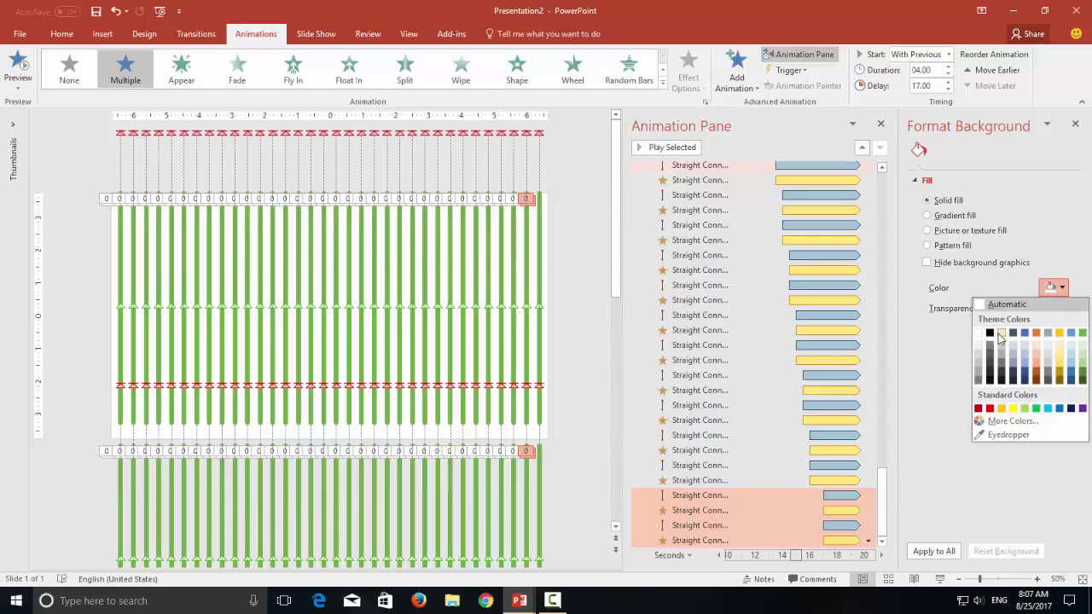
{"action": "left_click", "coordinate": [990, 333]}
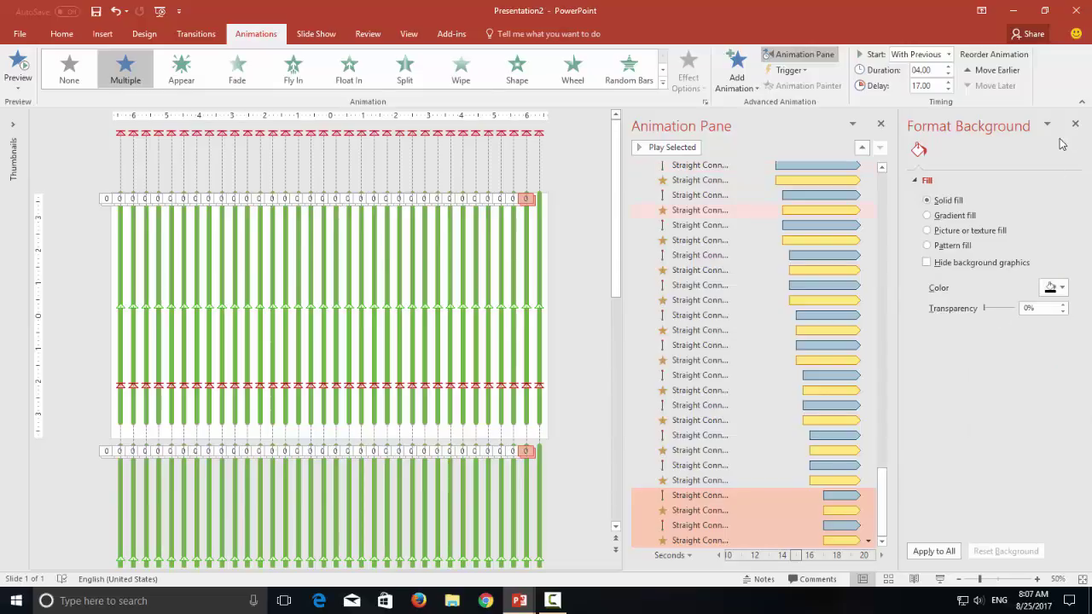
{"action": "left_click", "coordinate": [1075, 125]}
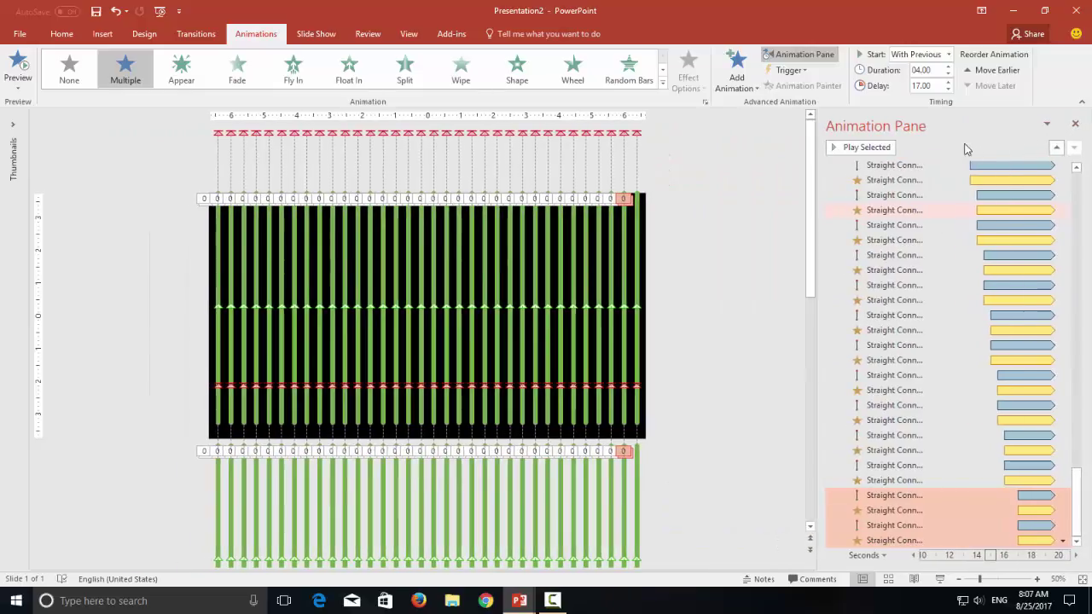
{"action": "left_click", "coordinate": [1075, 125]}
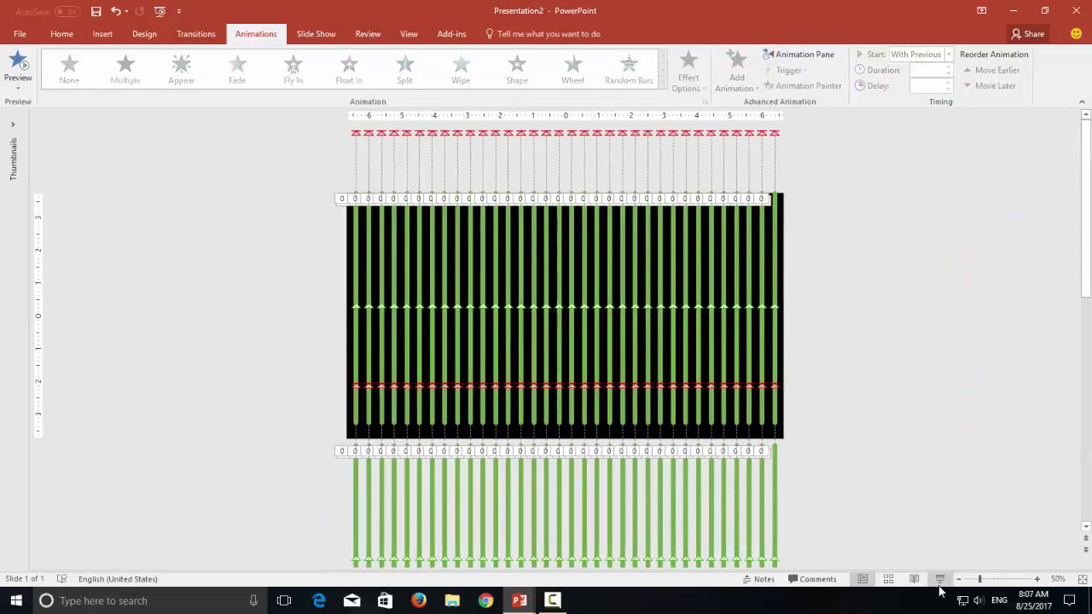
Start the slide show from the status bar to watch the staggered line animation.
{"action": "left_click", "coordinate": [939, 581]}
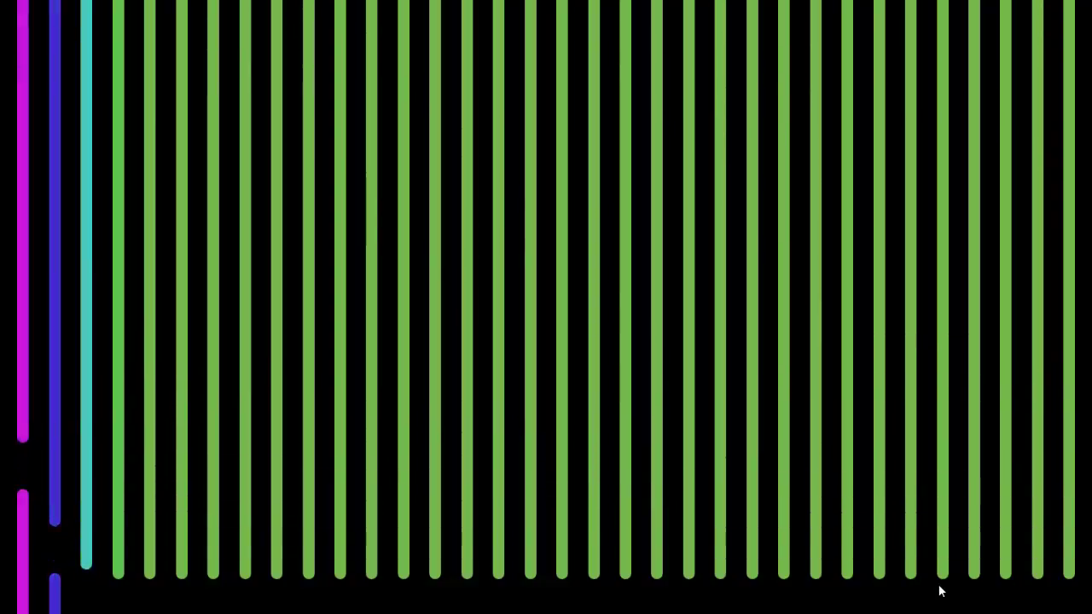